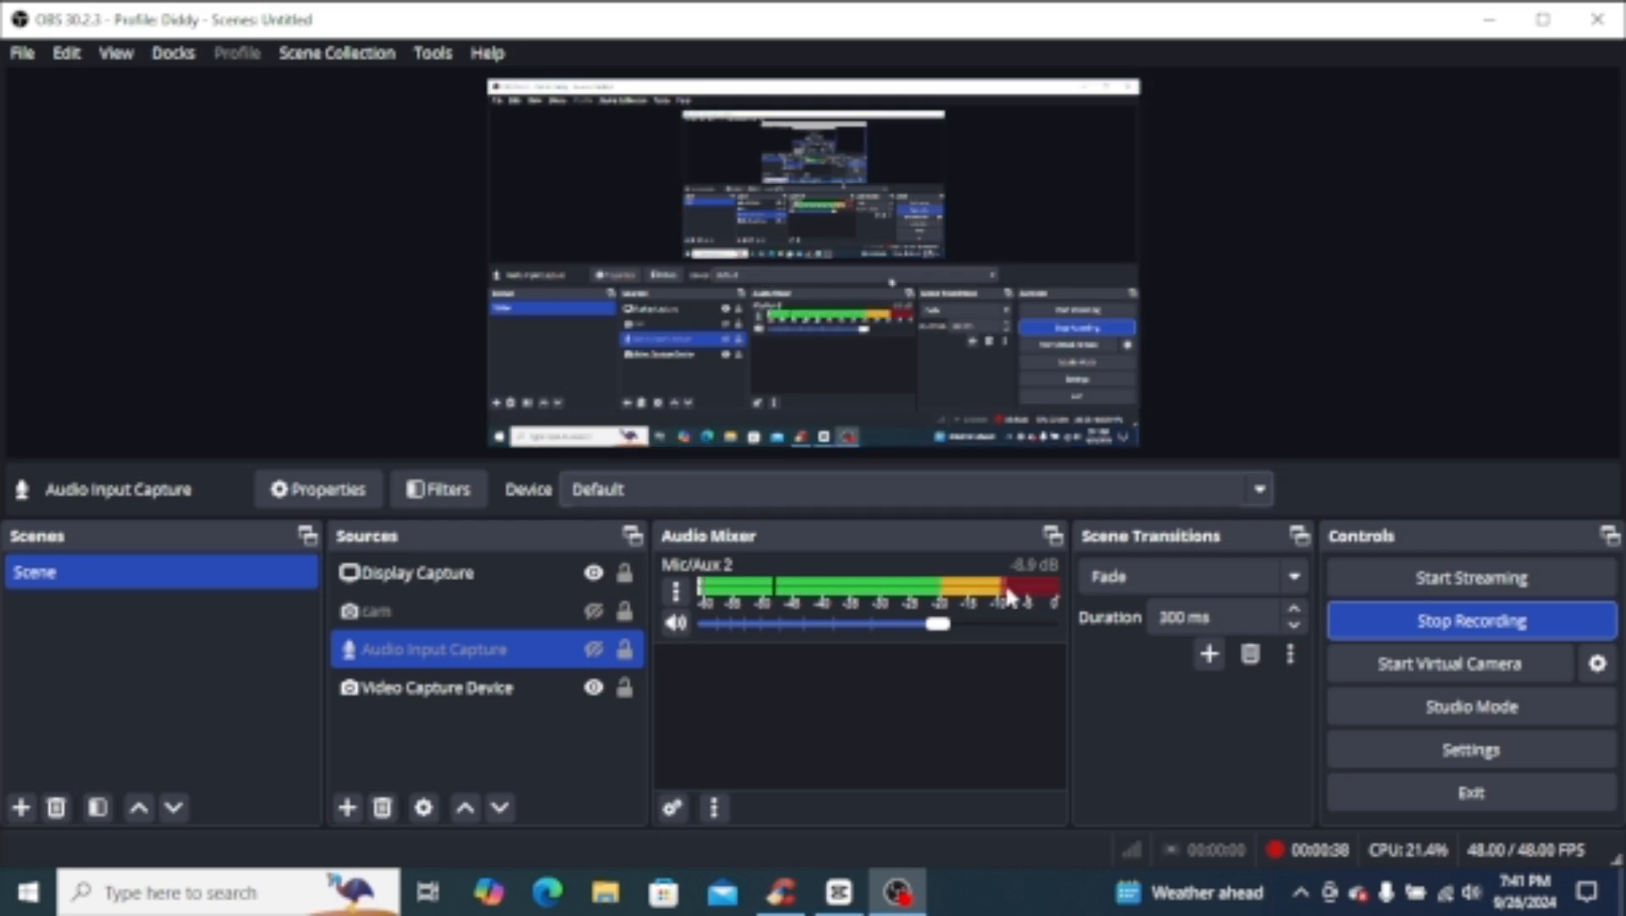
left_click(458, 610, "ctrl")
left_click(374, 650)
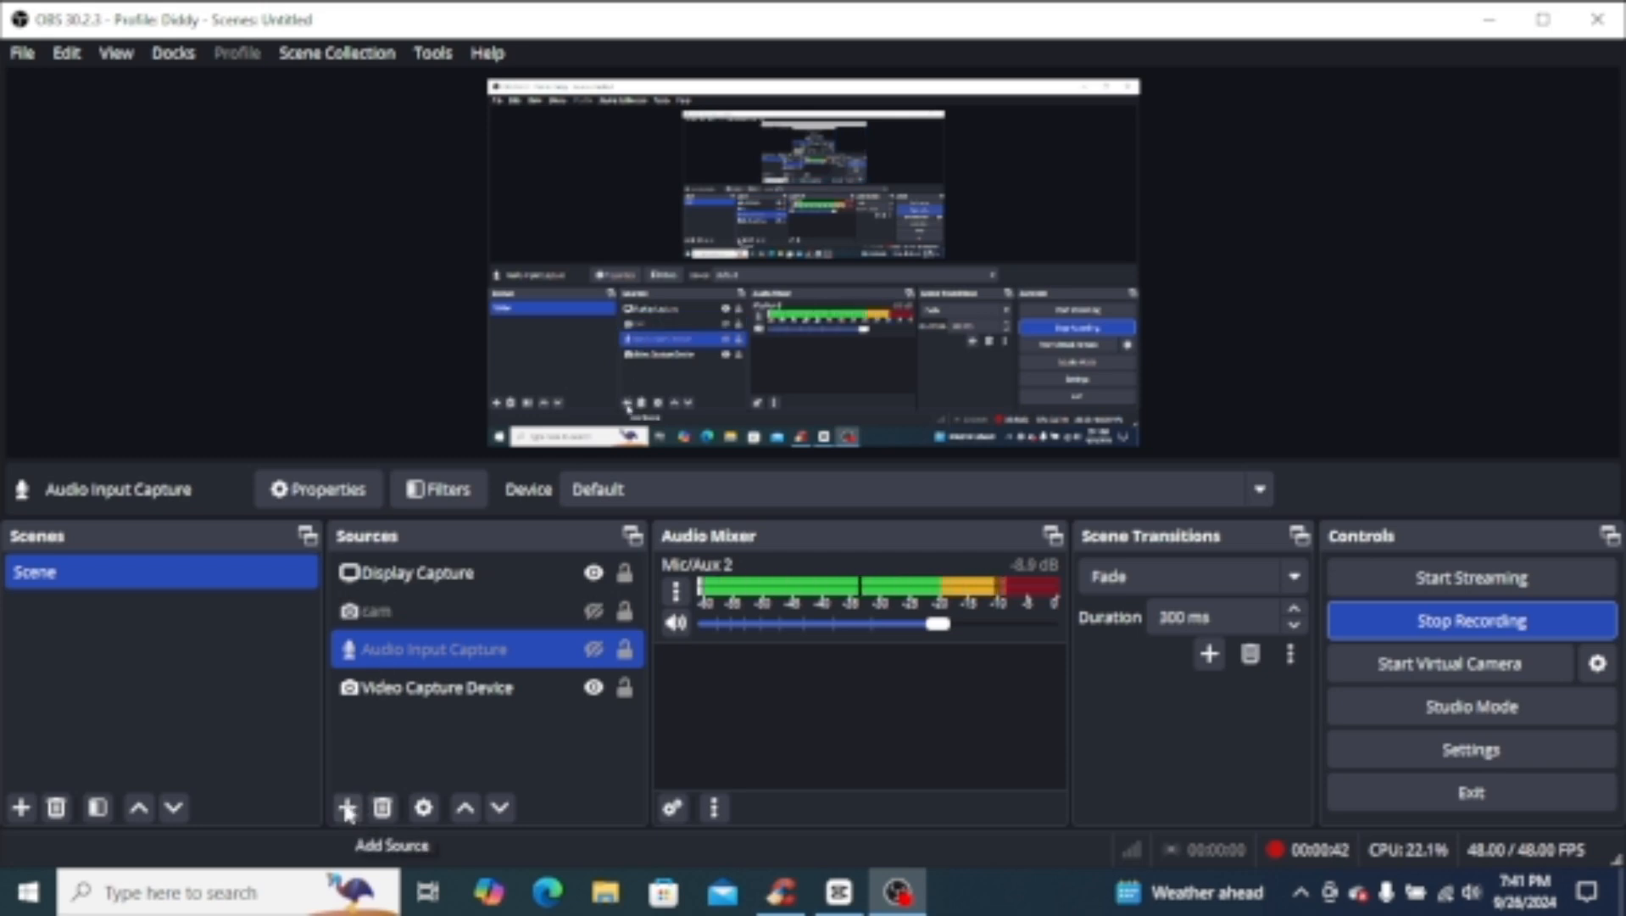
left_click(386, 576, "ctrl")
left_click(389, 587, "ctrl")
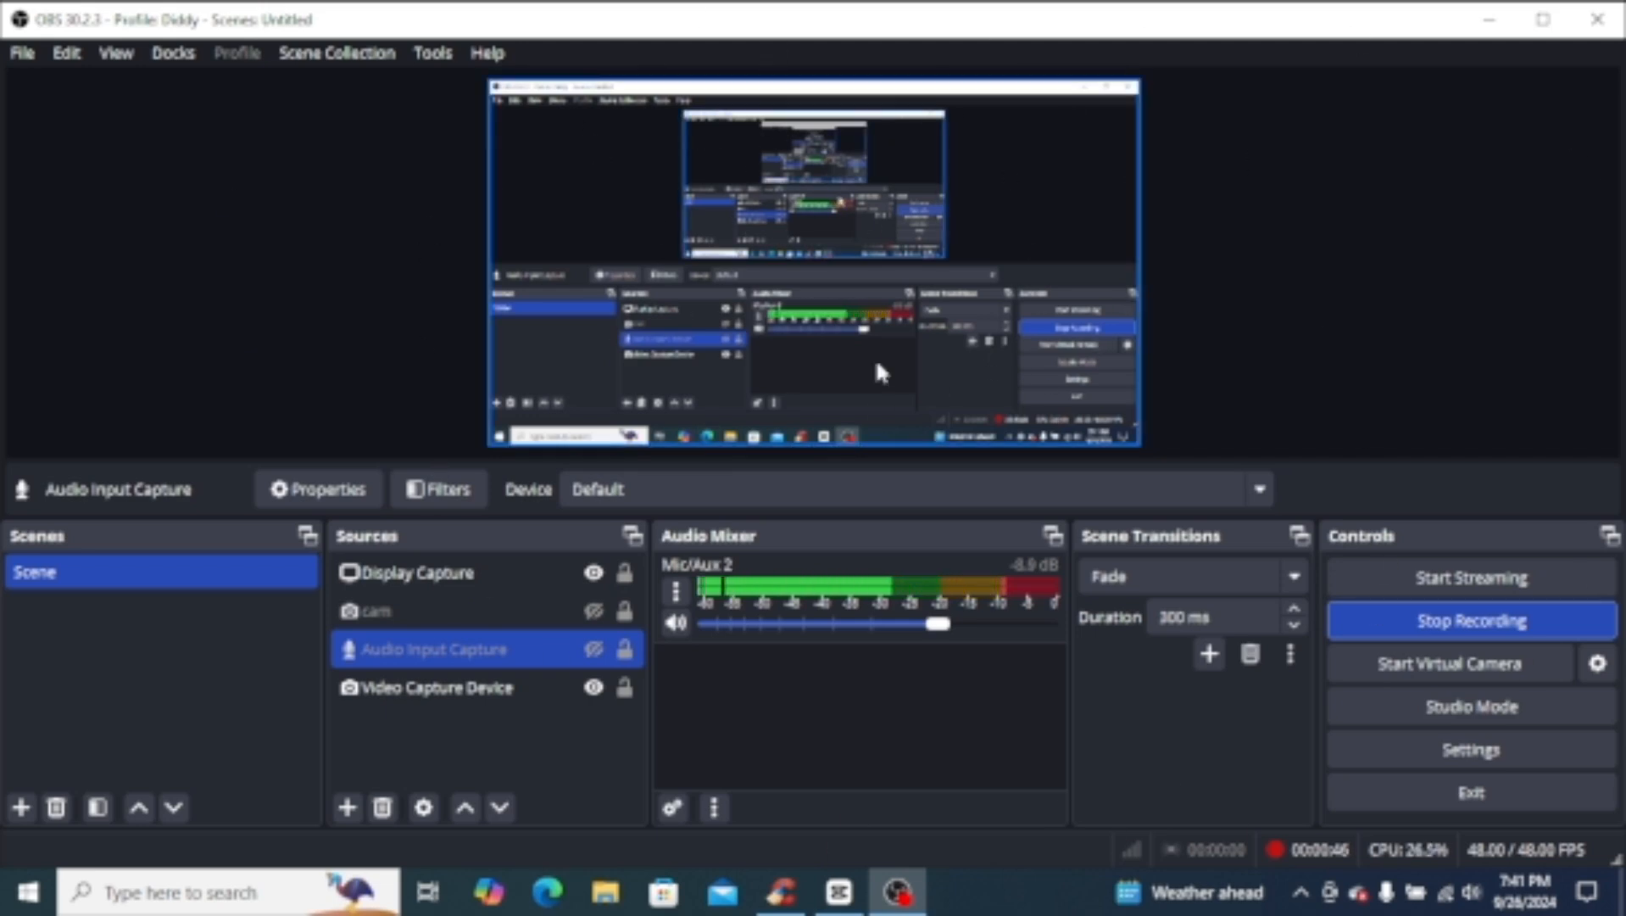
left_click(447, 623, "ctrl")
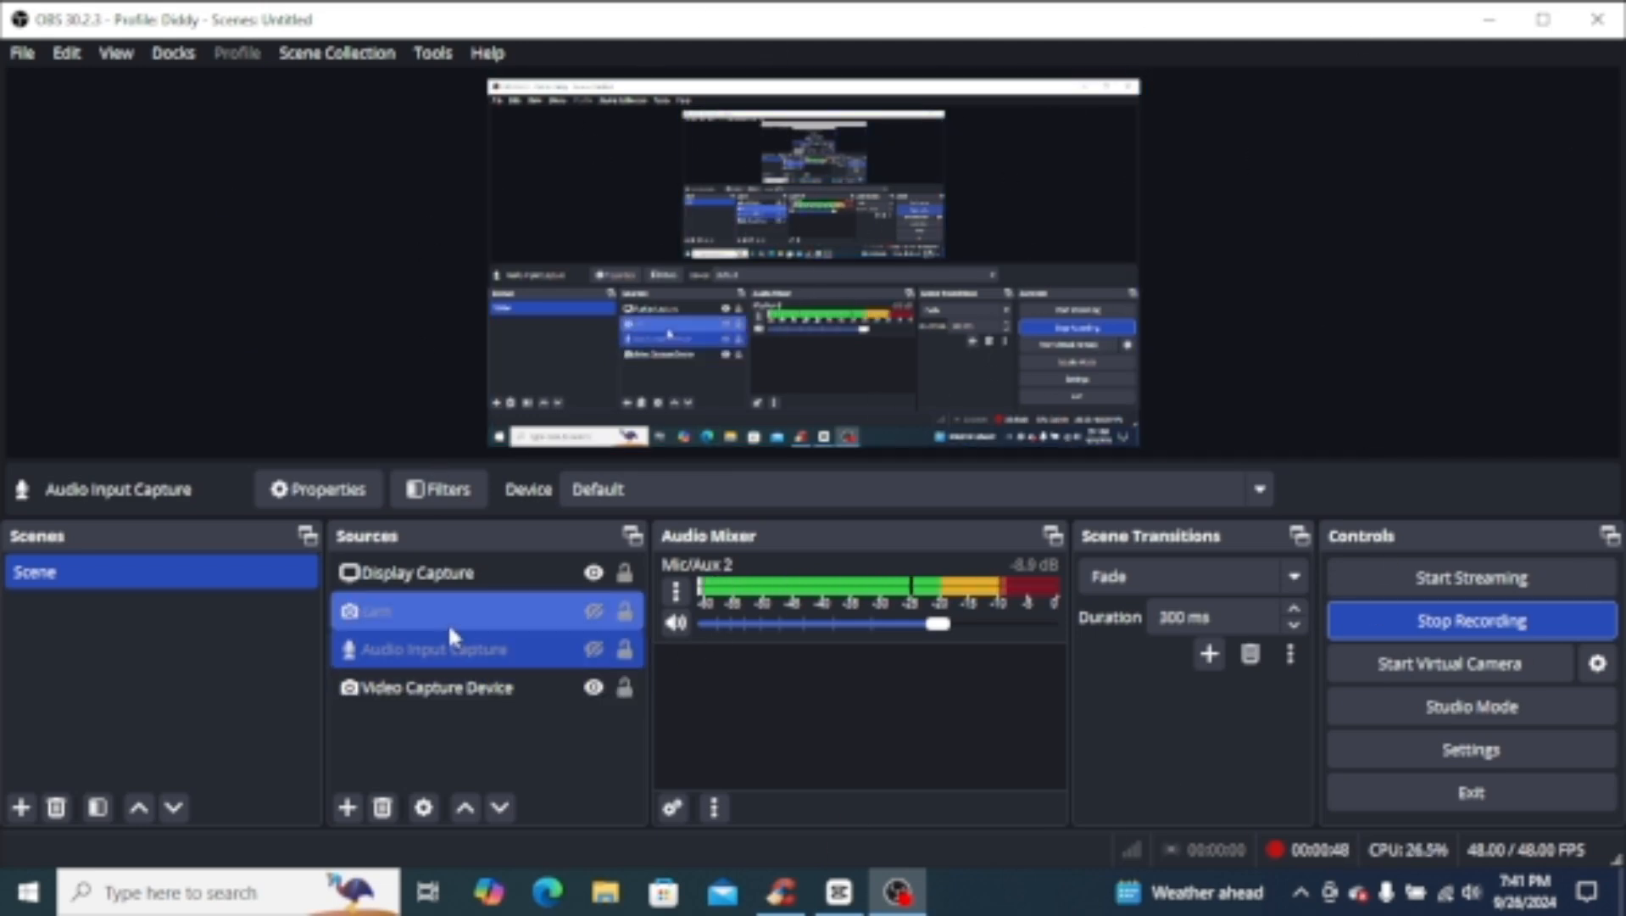
left_click(447, 622, "ctrl")
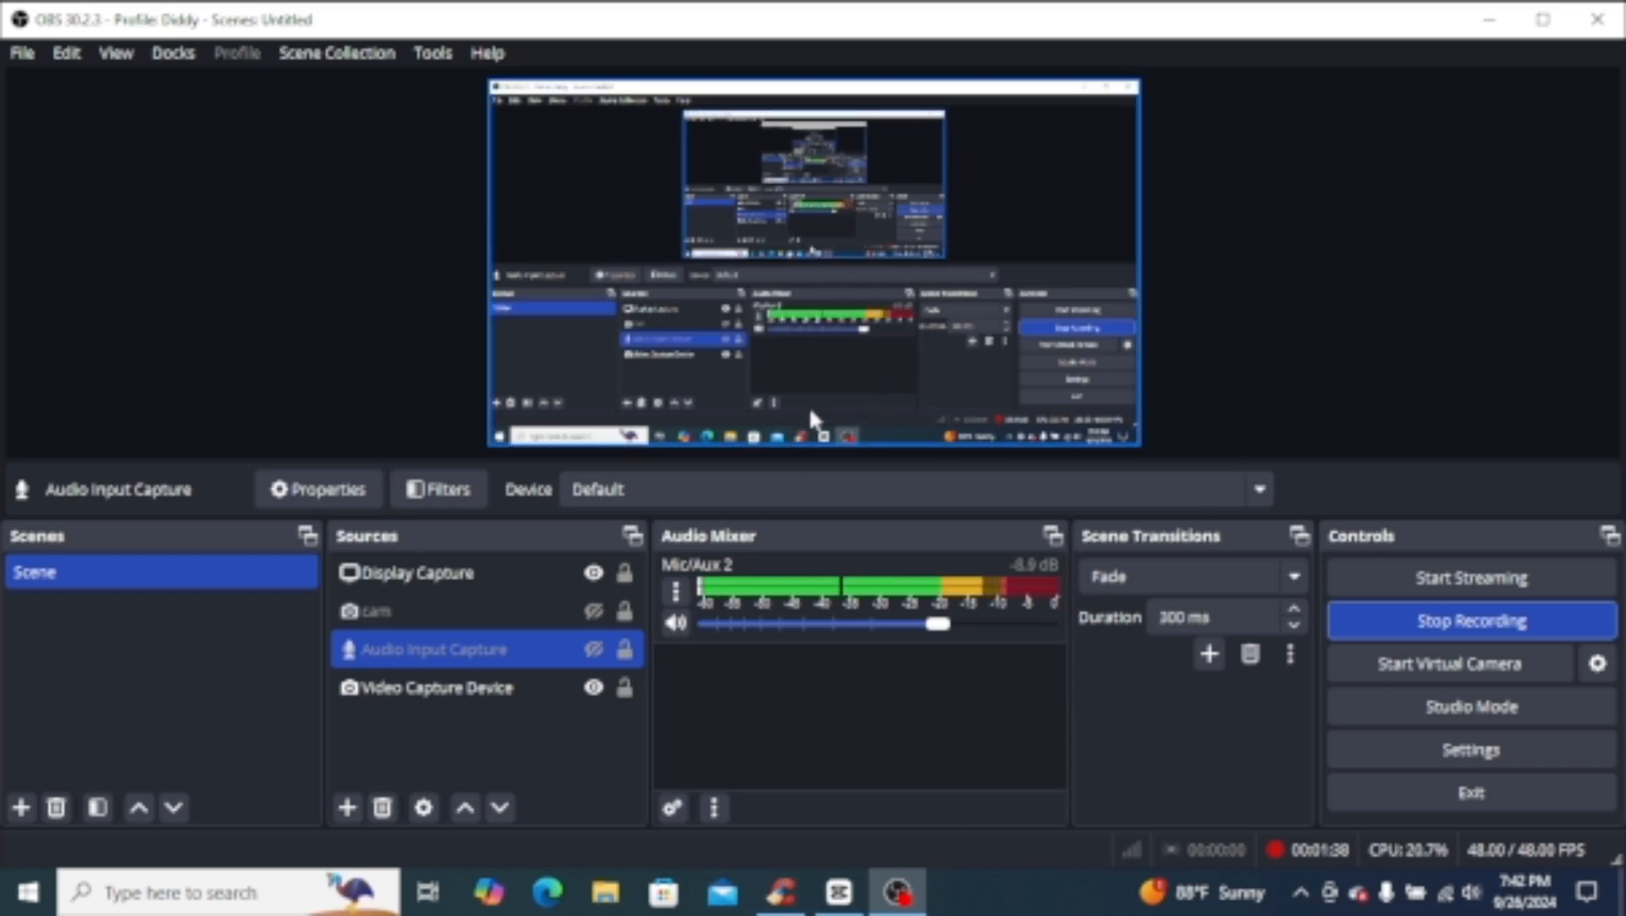
left_click(834, 900)
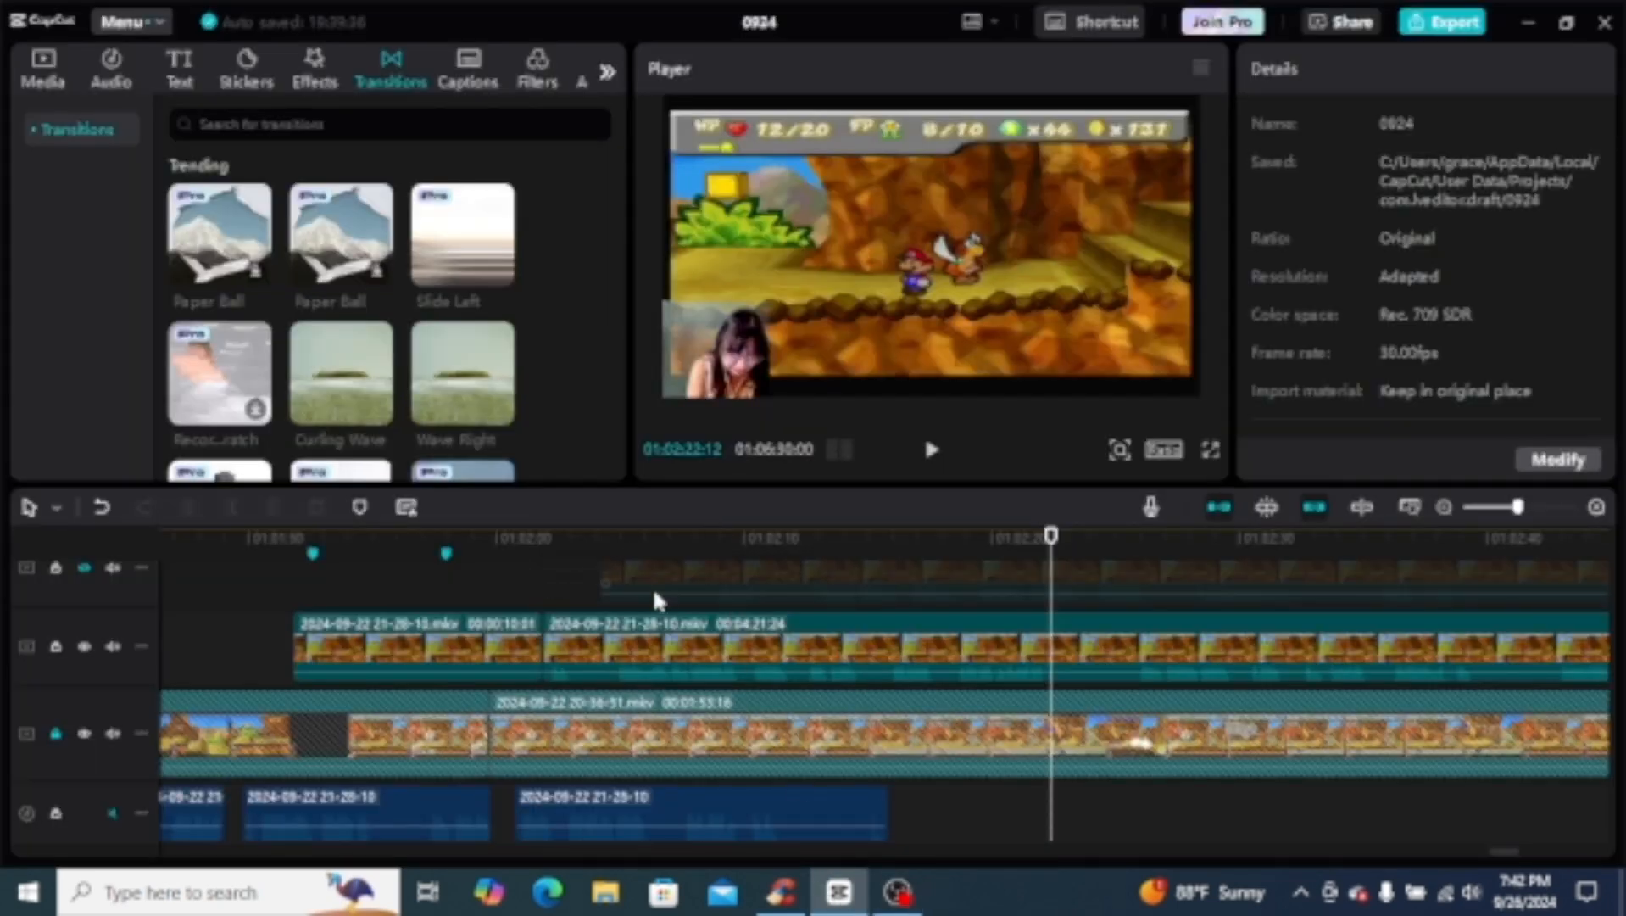
left_click(85, 569)
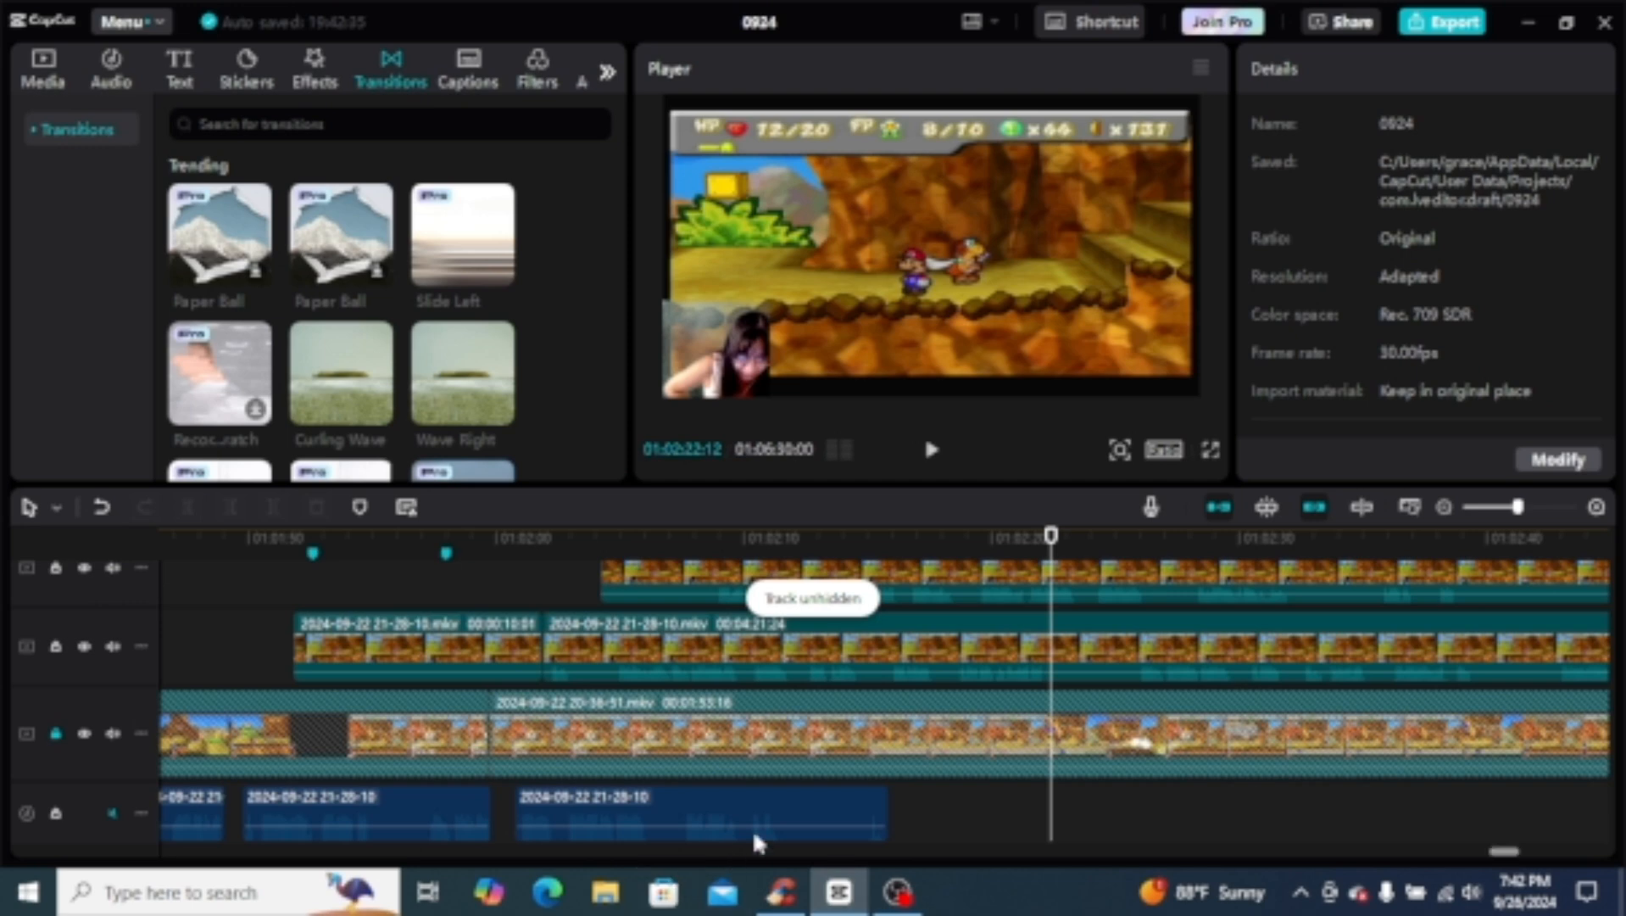
scroll(1594, 706, "down", 2)
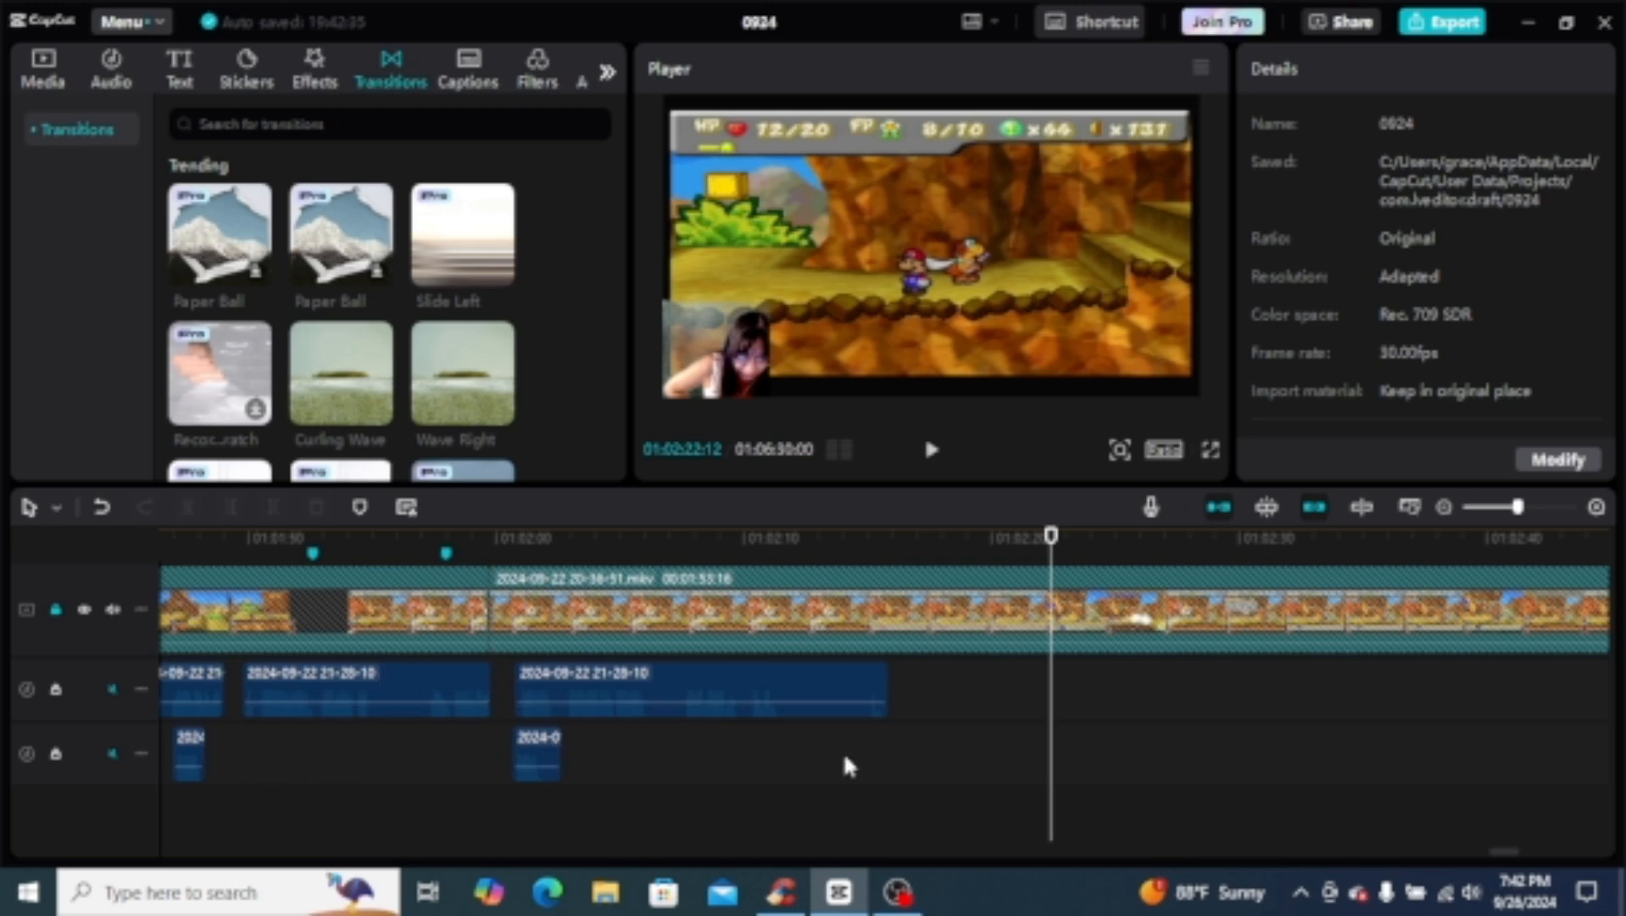
scroll(691, 751, "up", 3)
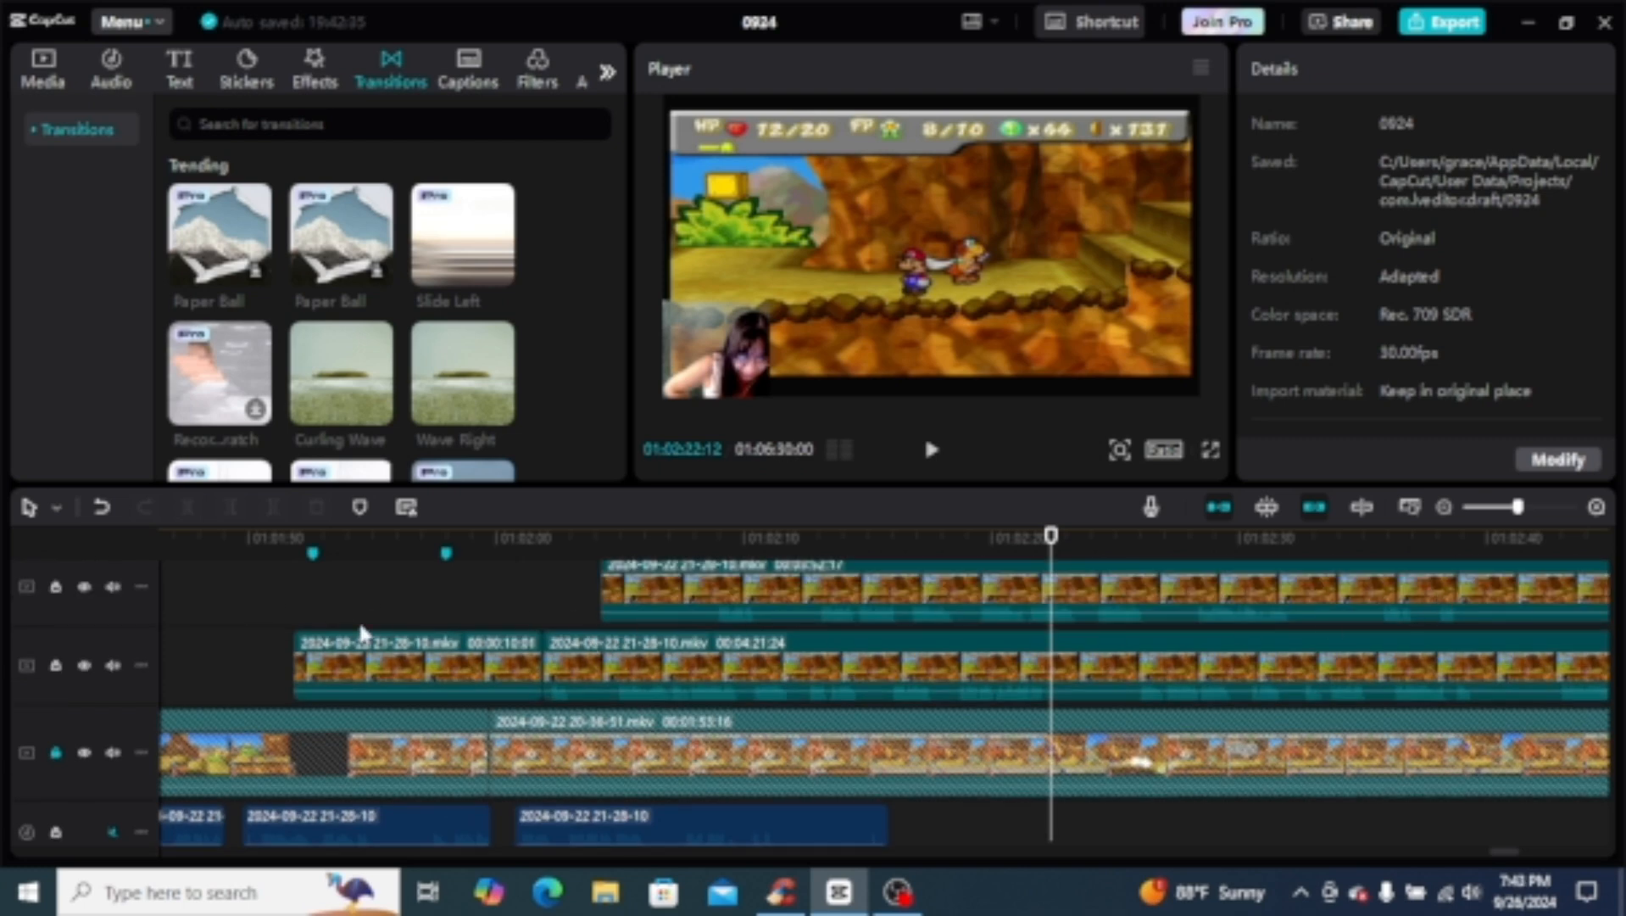
scroll(918, 622, "up", 1)
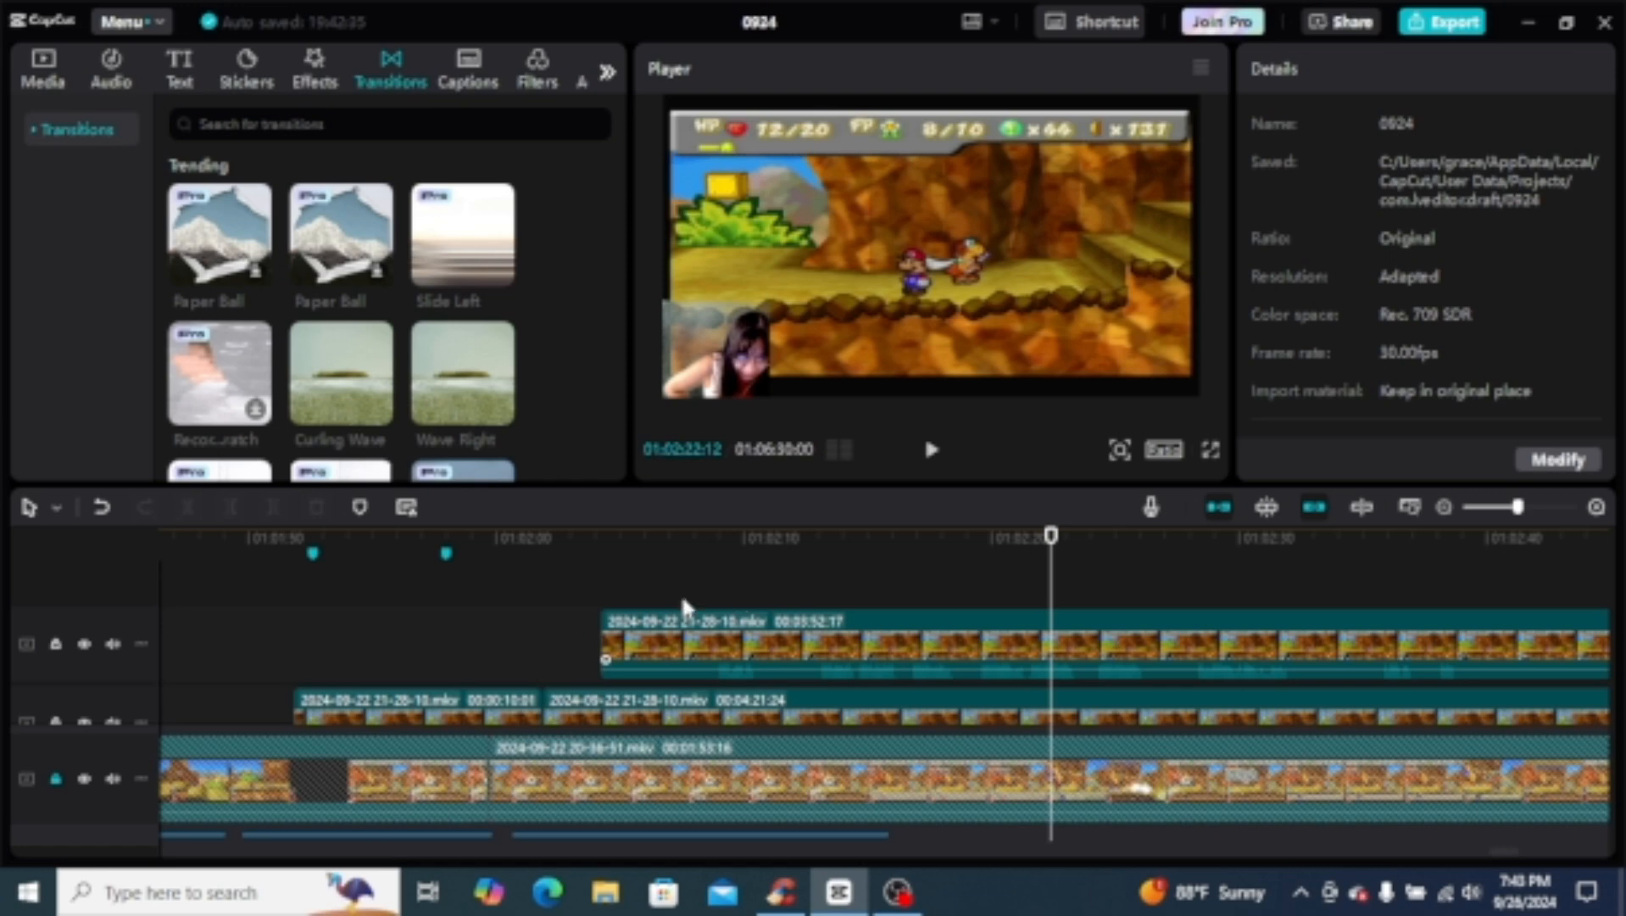
scroll(508, 648, "down", 2)
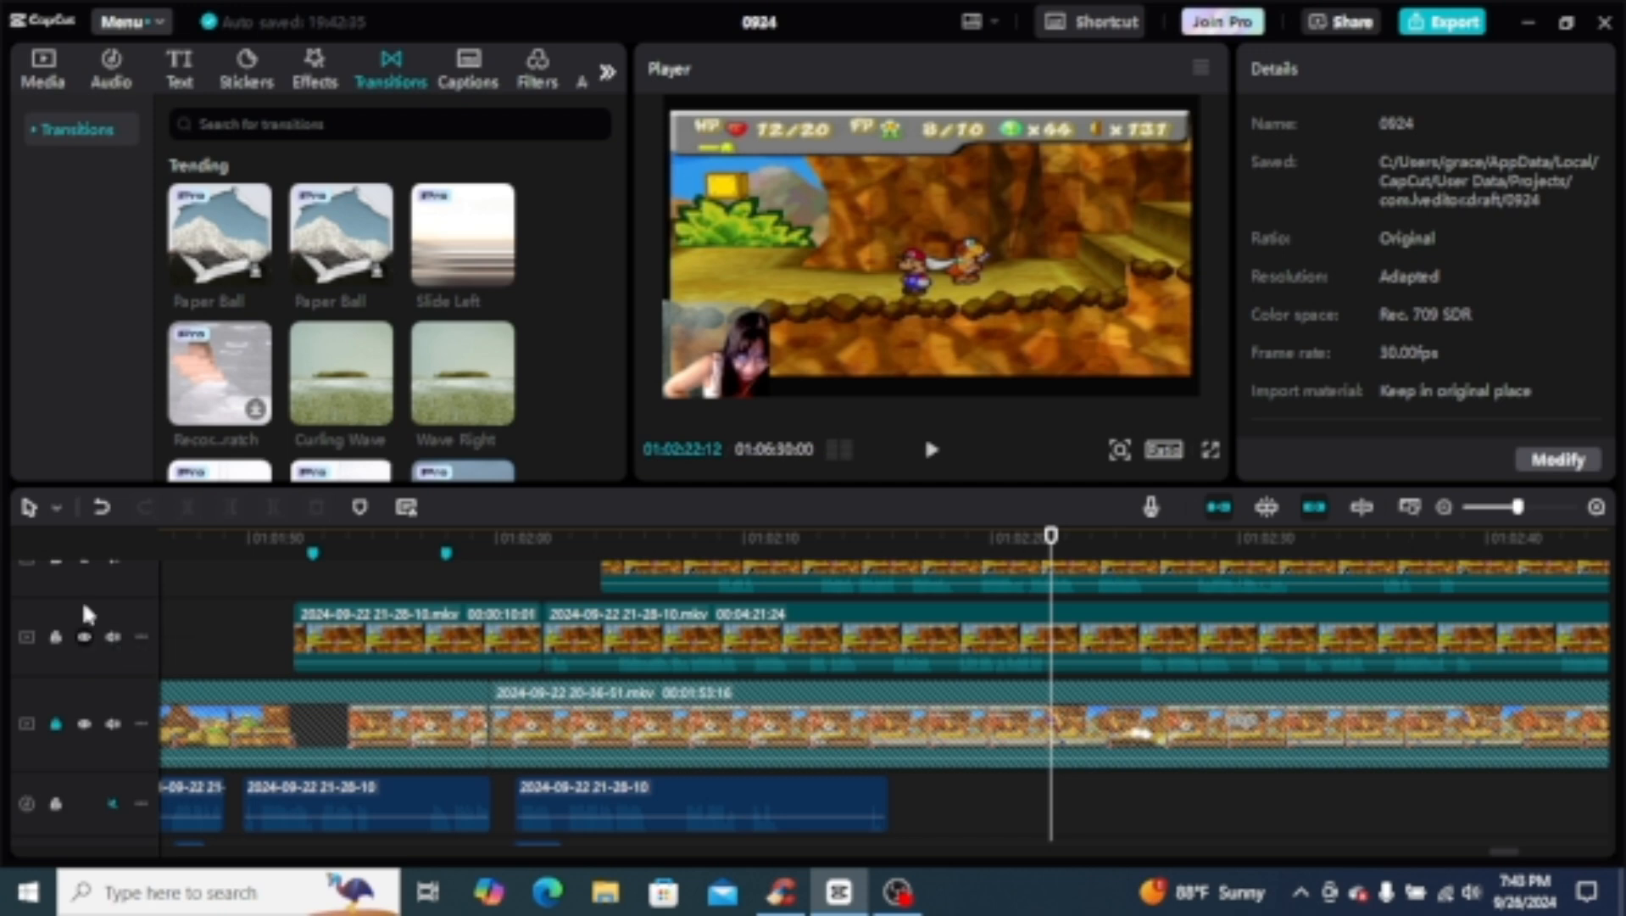
left_click(84, 636)
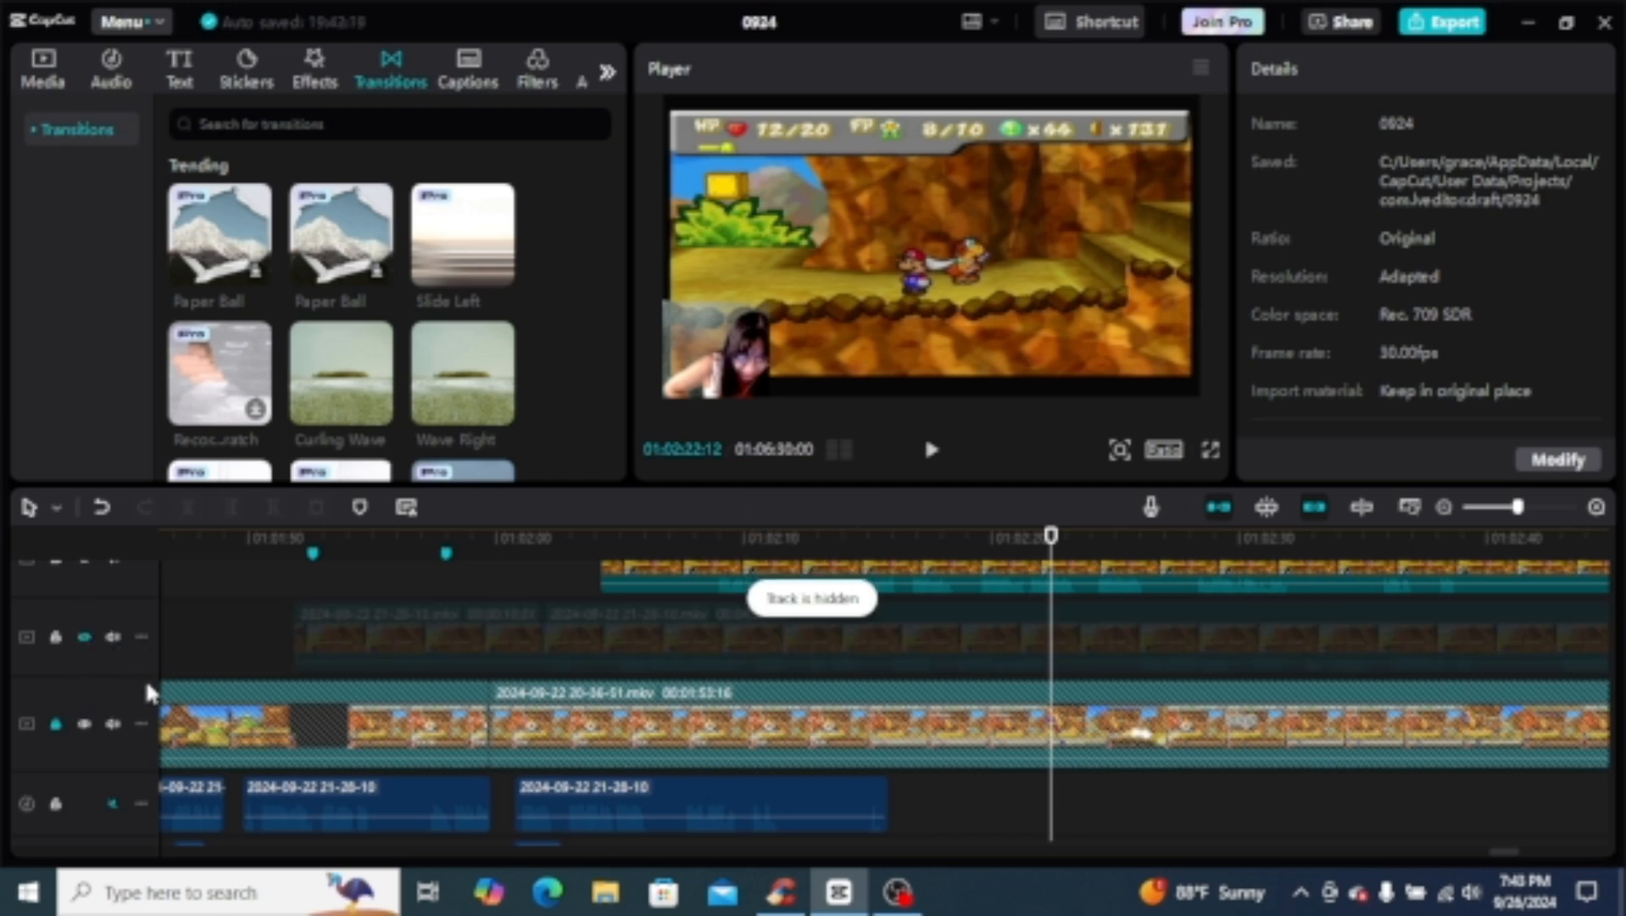
scroll(171, 603, "up", 1)
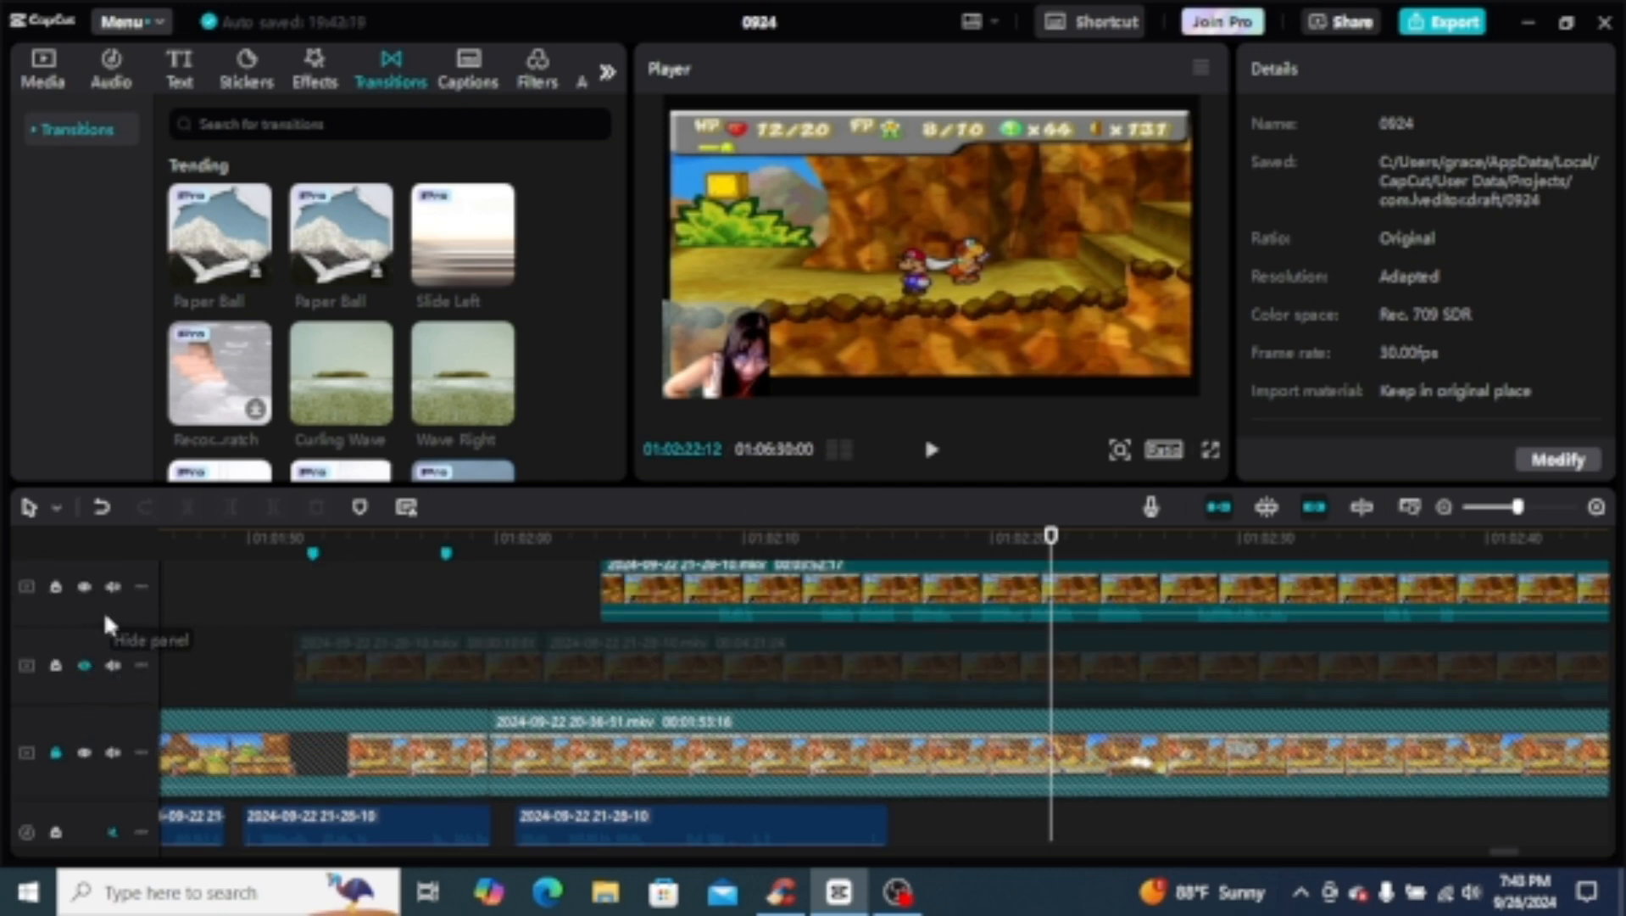
left_click(84, 586)
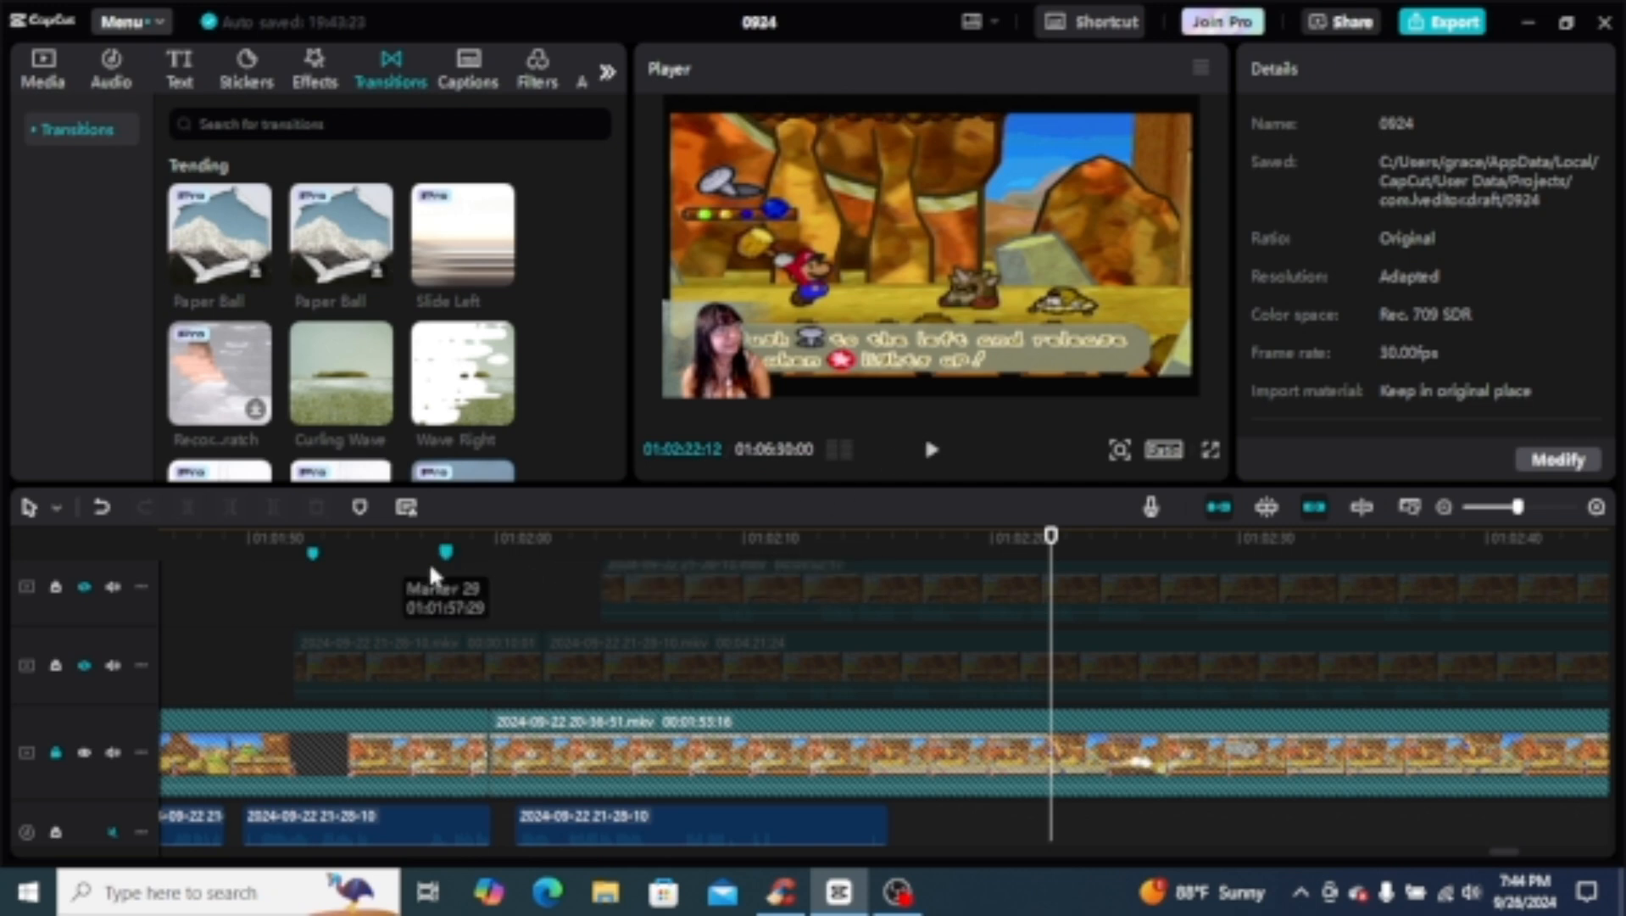
Step: Select the short clip at the start of the lower overlay track and examine its audio settings down to Fill channel
scroll(434, 577, "down", 2)
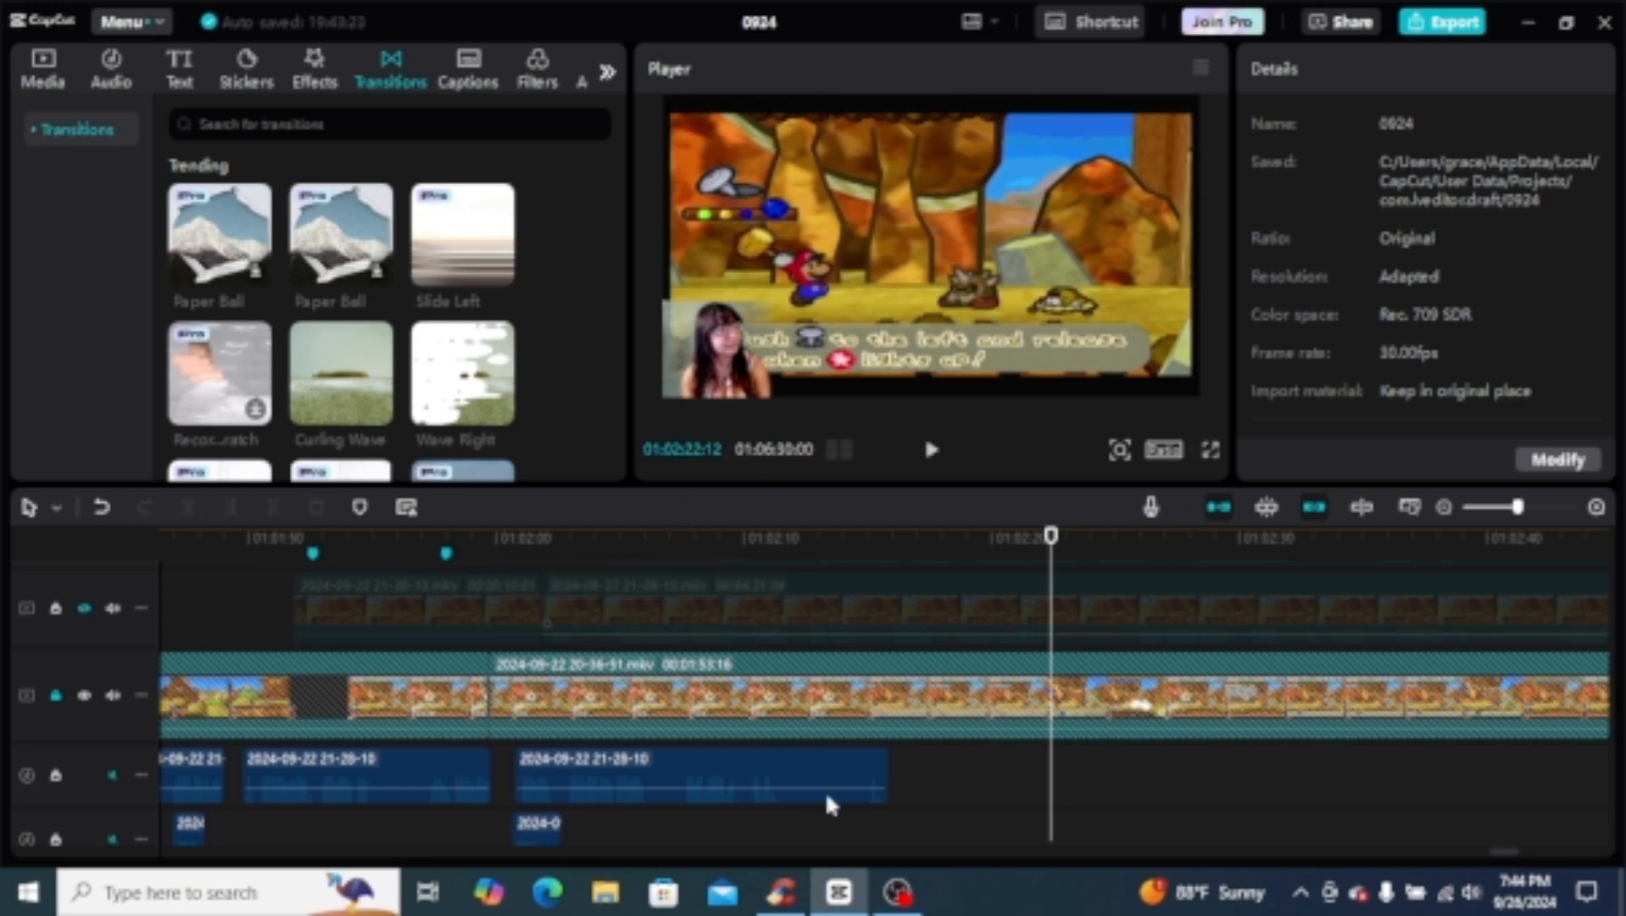
left_click(799, 736)
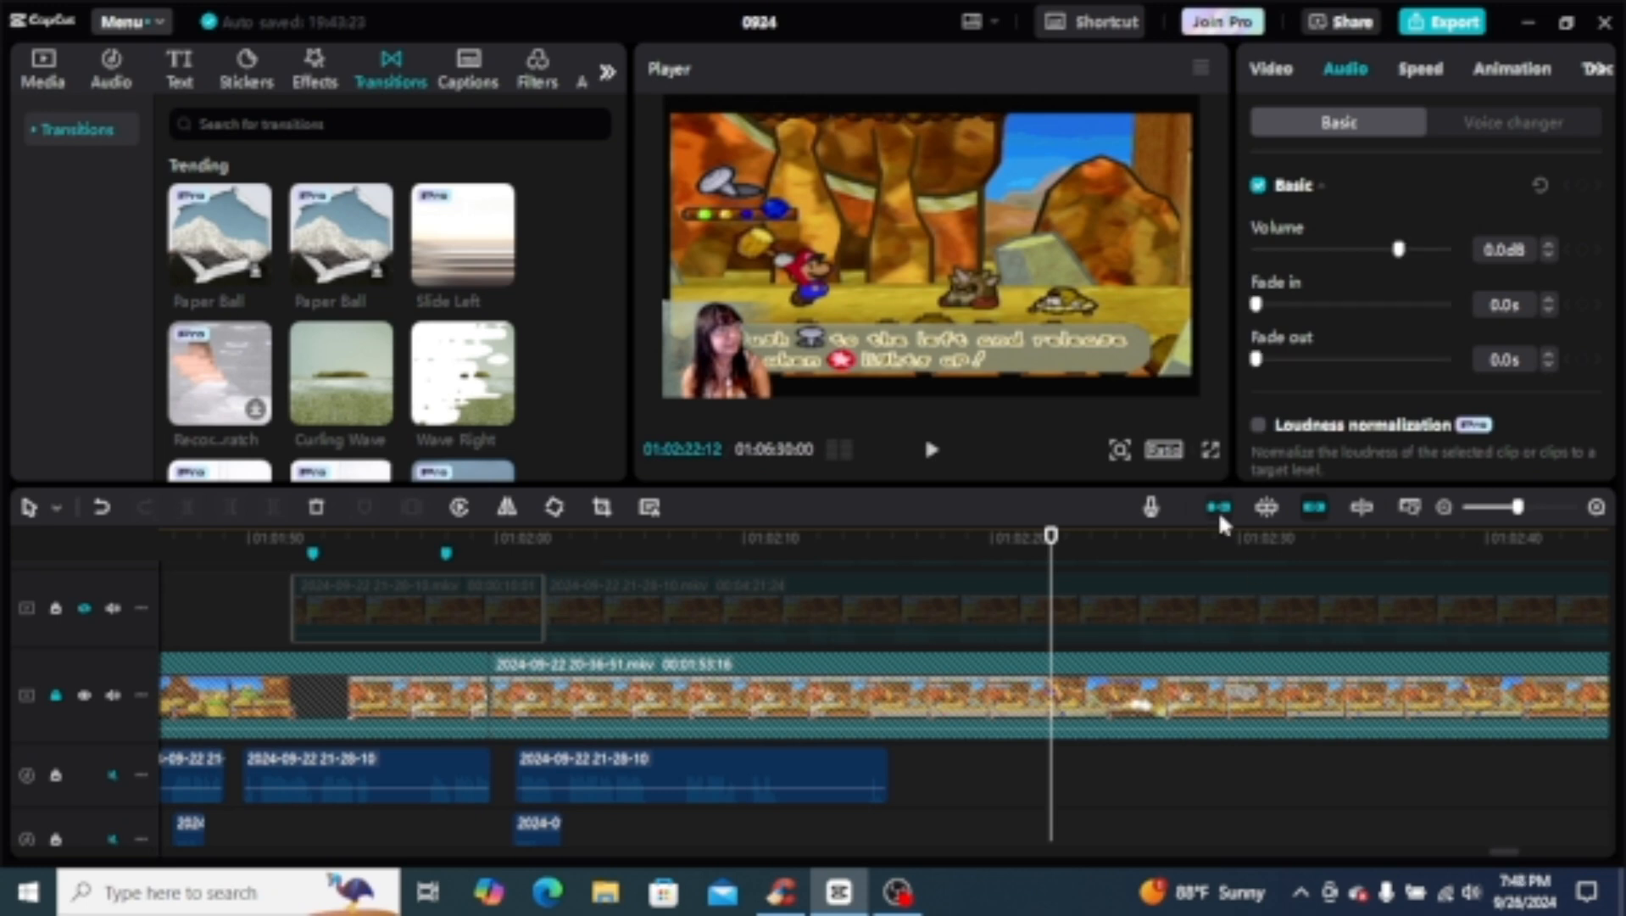
scroll(1421, 306, "down", 4)
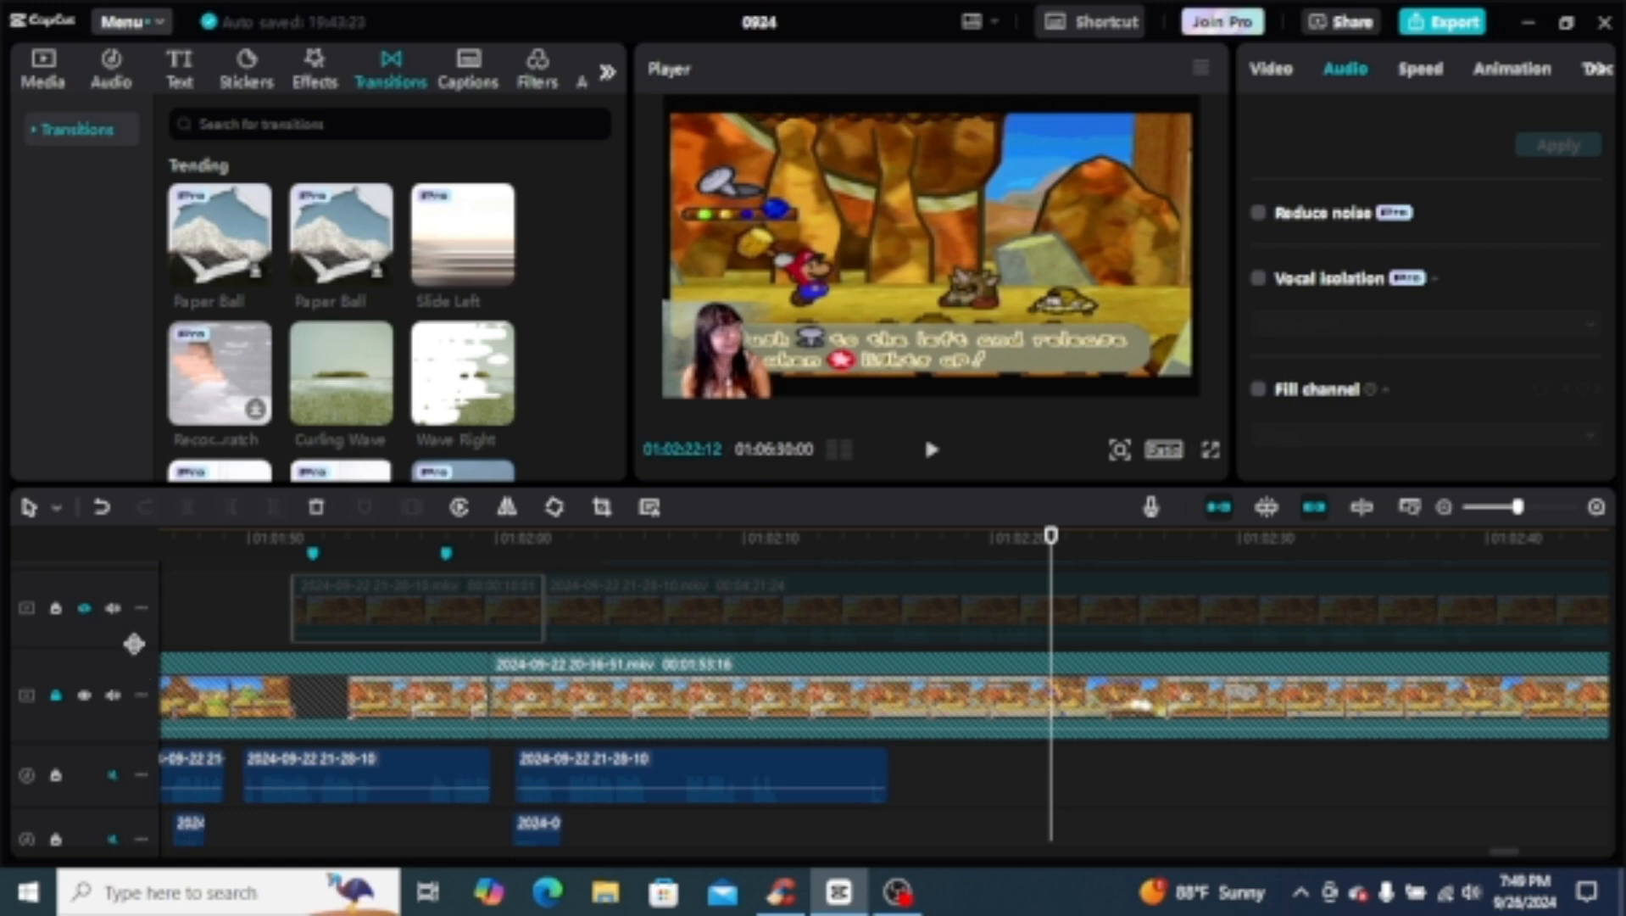
Step: Toggle the visibility of the overlay track directly above the main track to compare the preview, leaving the track shown
left_click(94, 607)
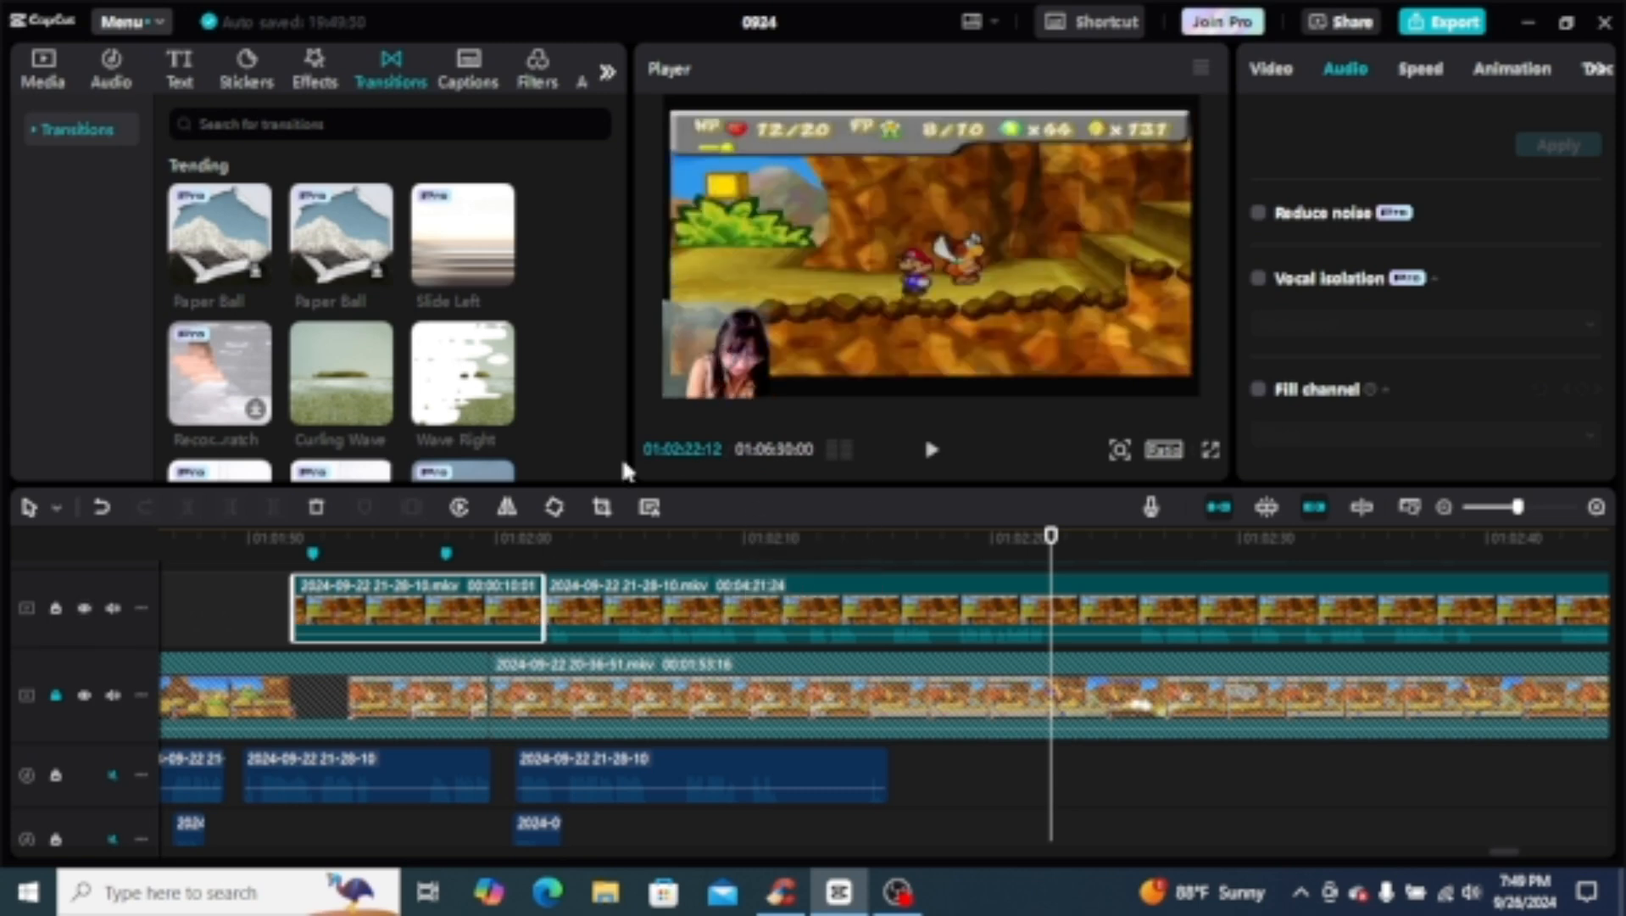
left_click(84, 608)
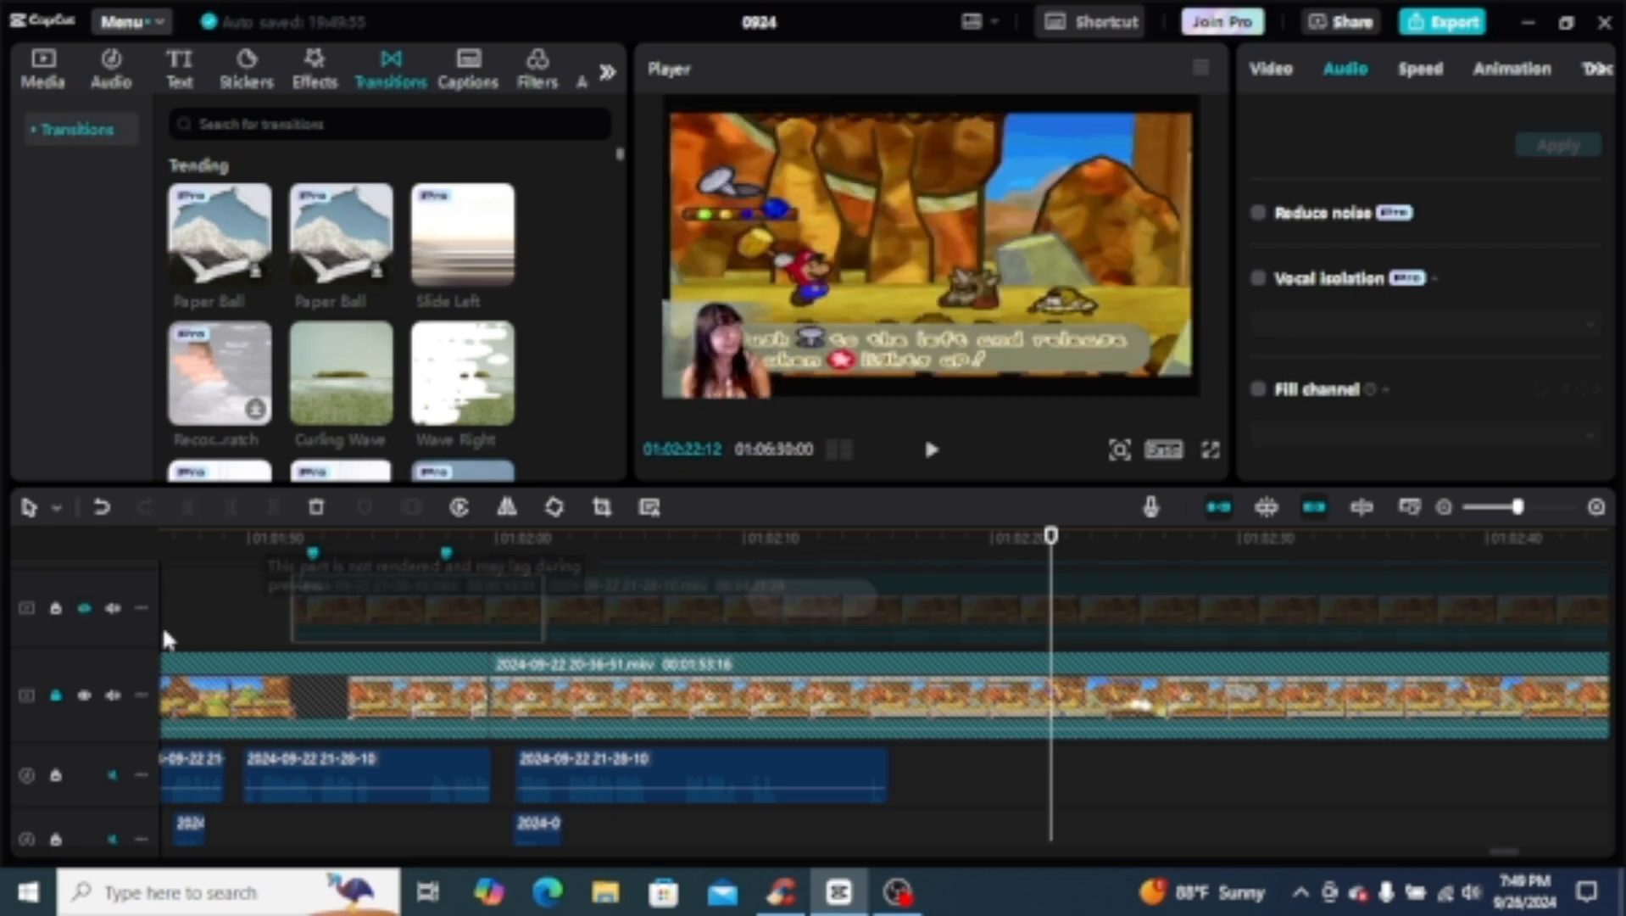
left_click(82, 610)
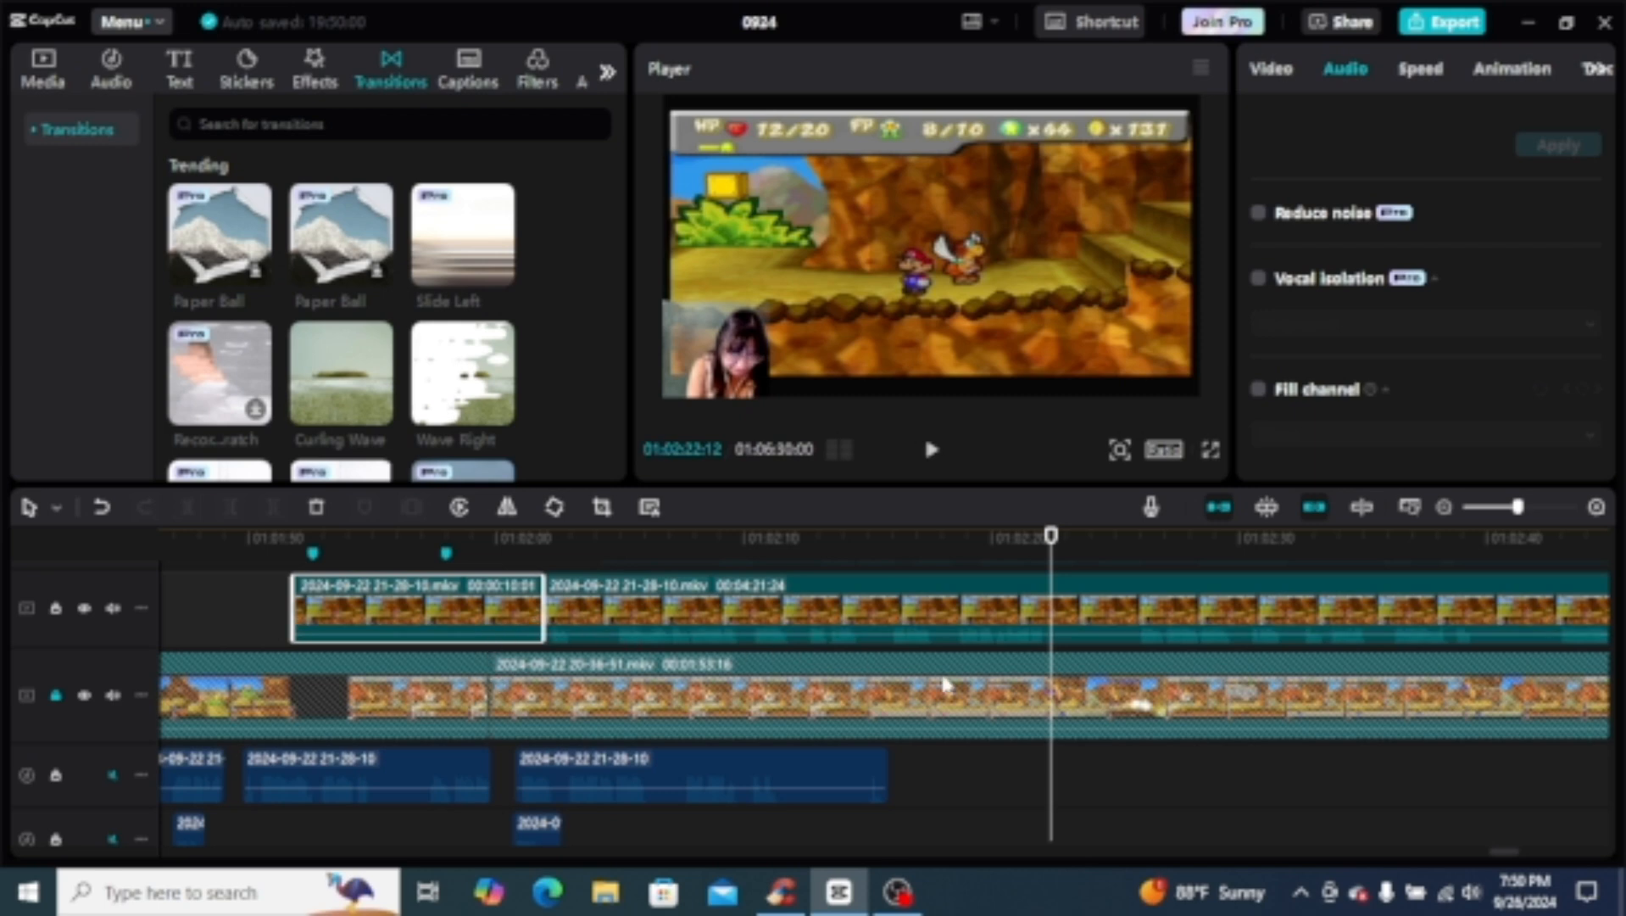
left_click(84, 609)
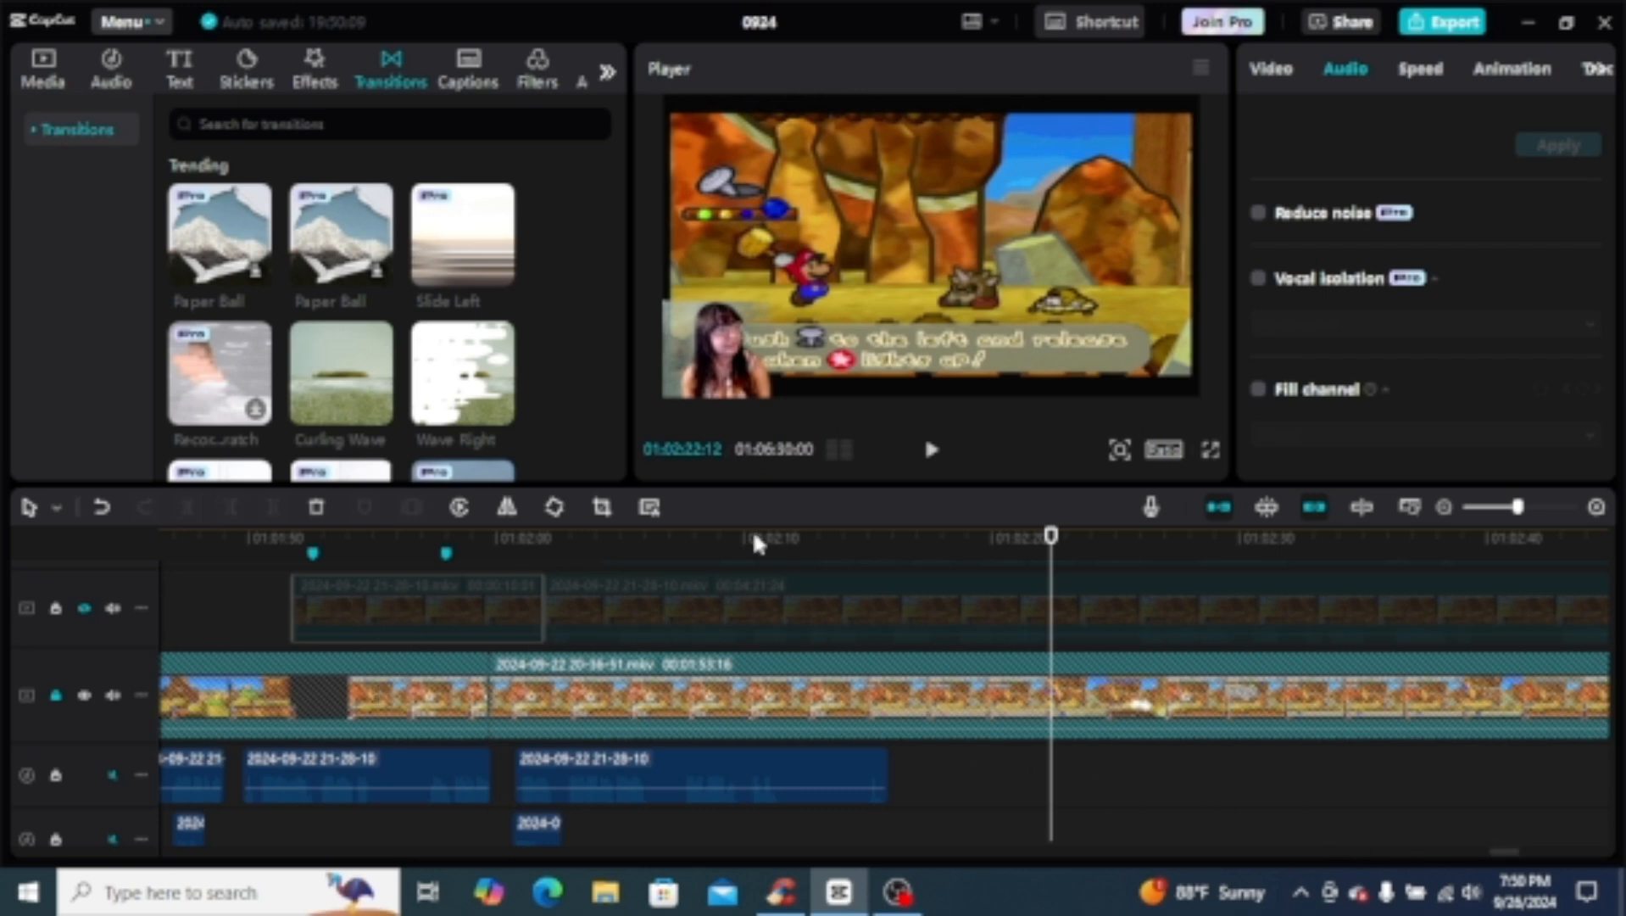
left_click(82, 607)
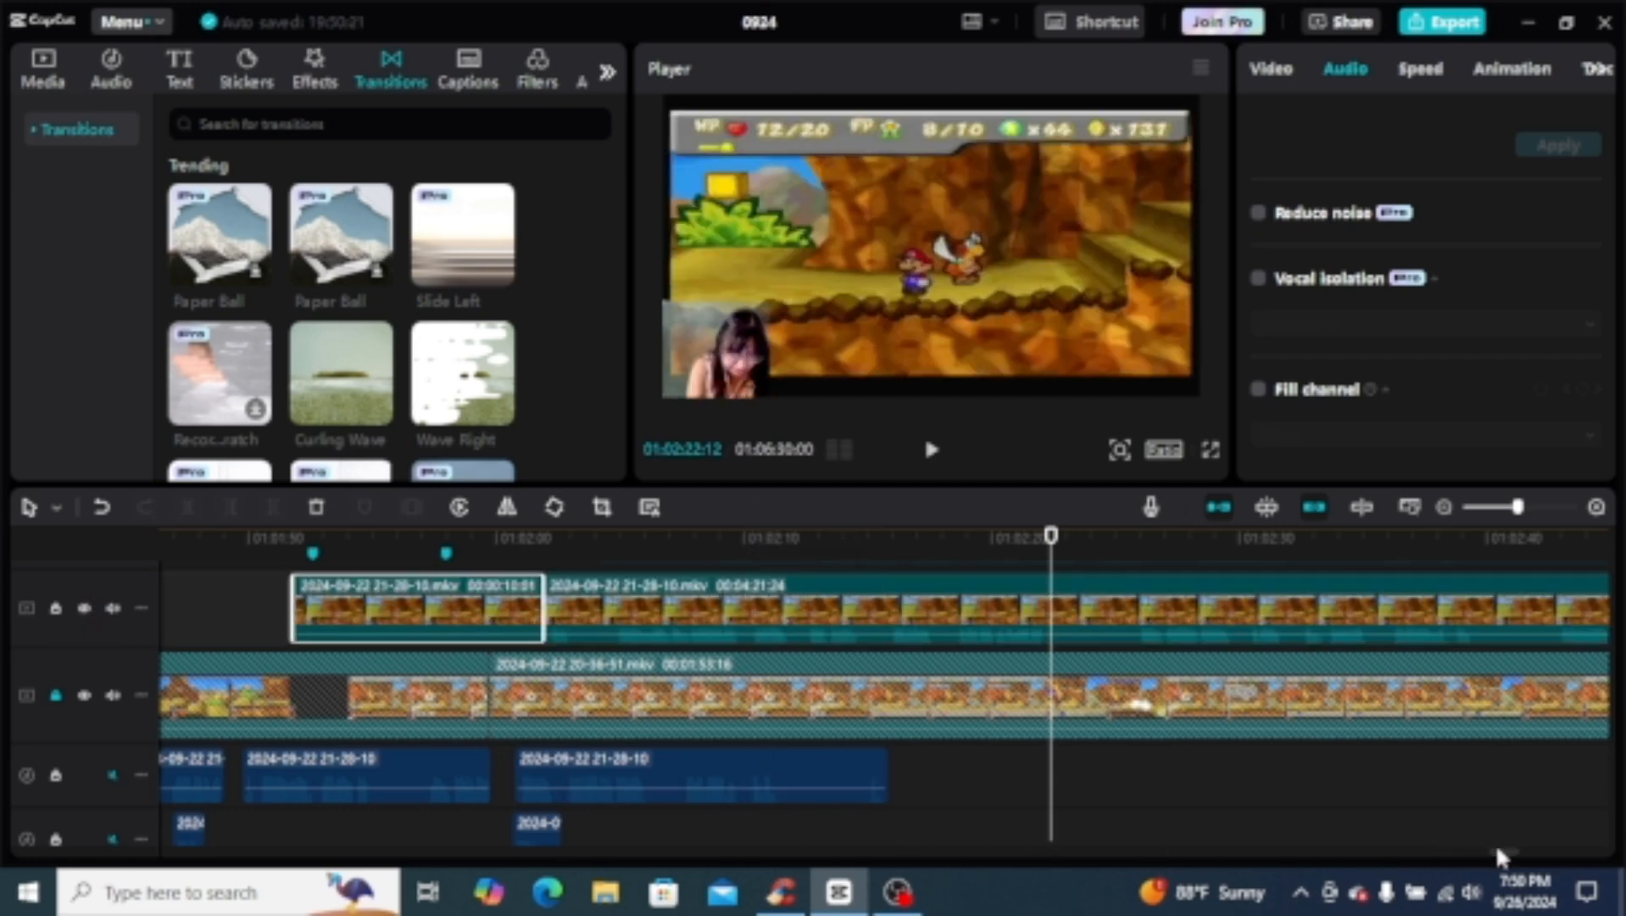
Step: Examine the earlier main-track clips, the audio snippets and where the main and overlay tracks end on the timeline
scroll(1467, 849, "up", 2)
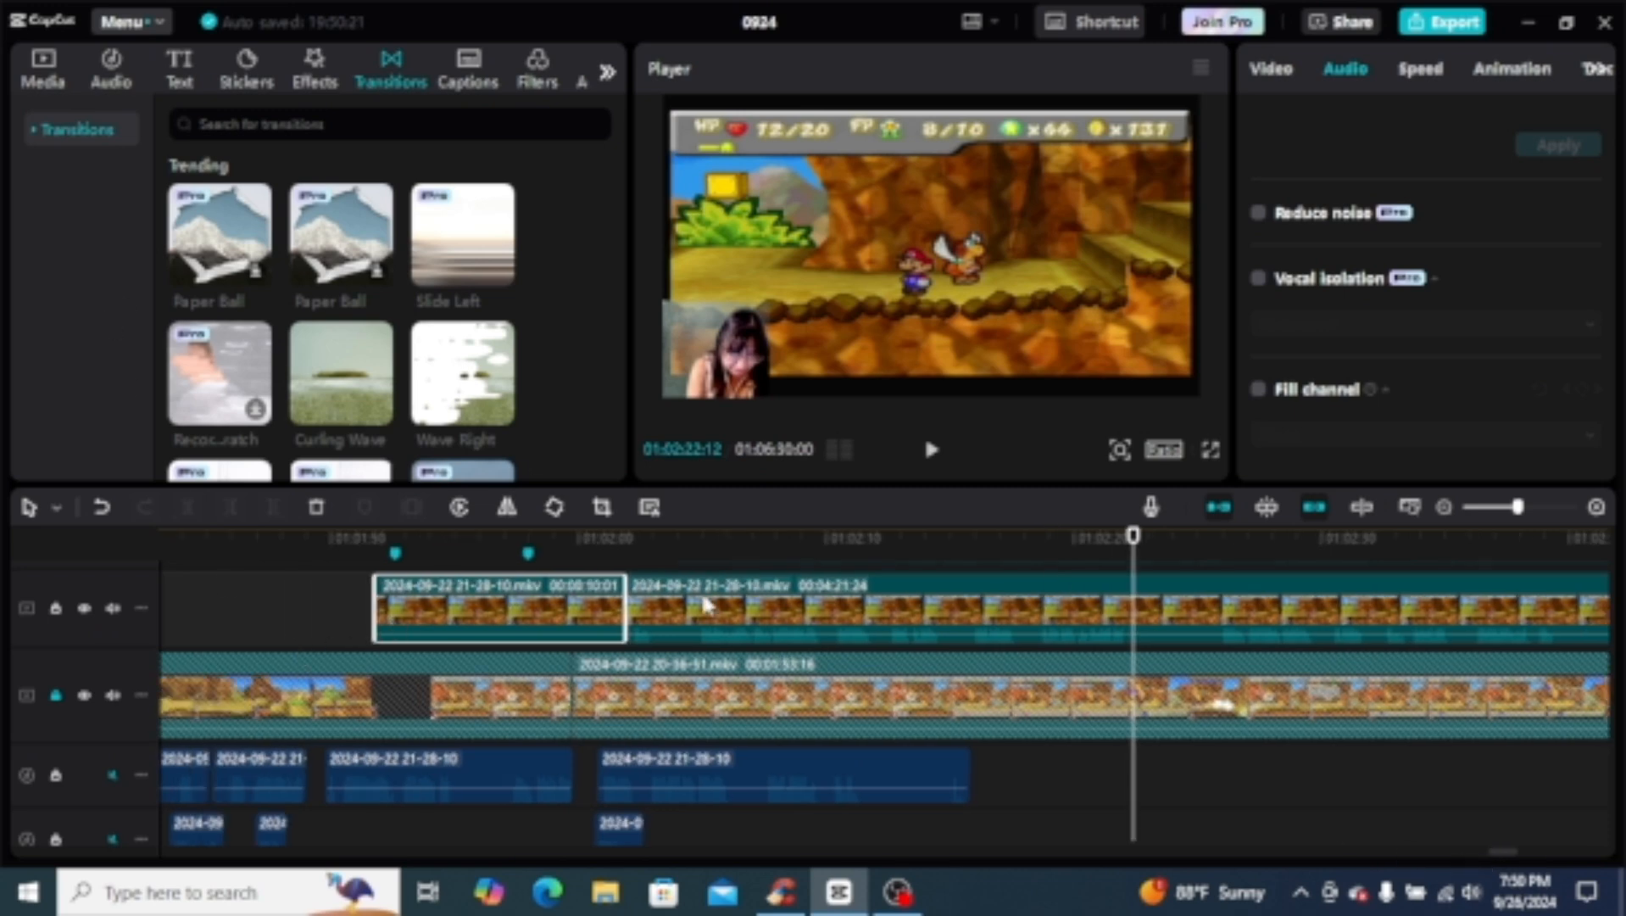
scroll(596, 627, "up", 10)
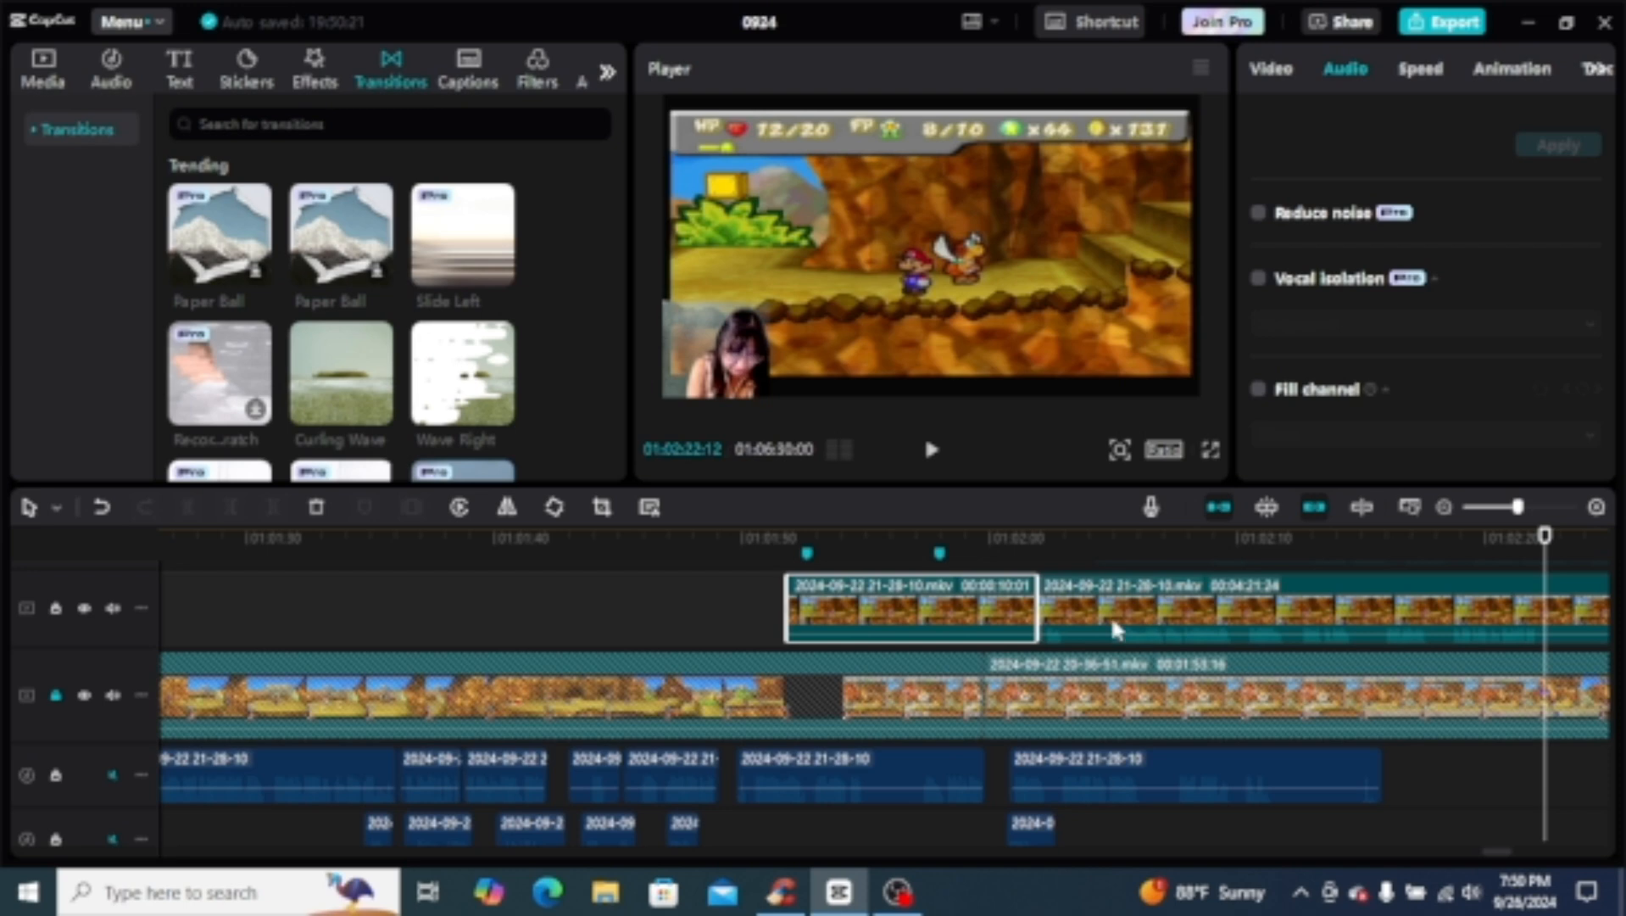
scroll(1111, 615, "up", 20)
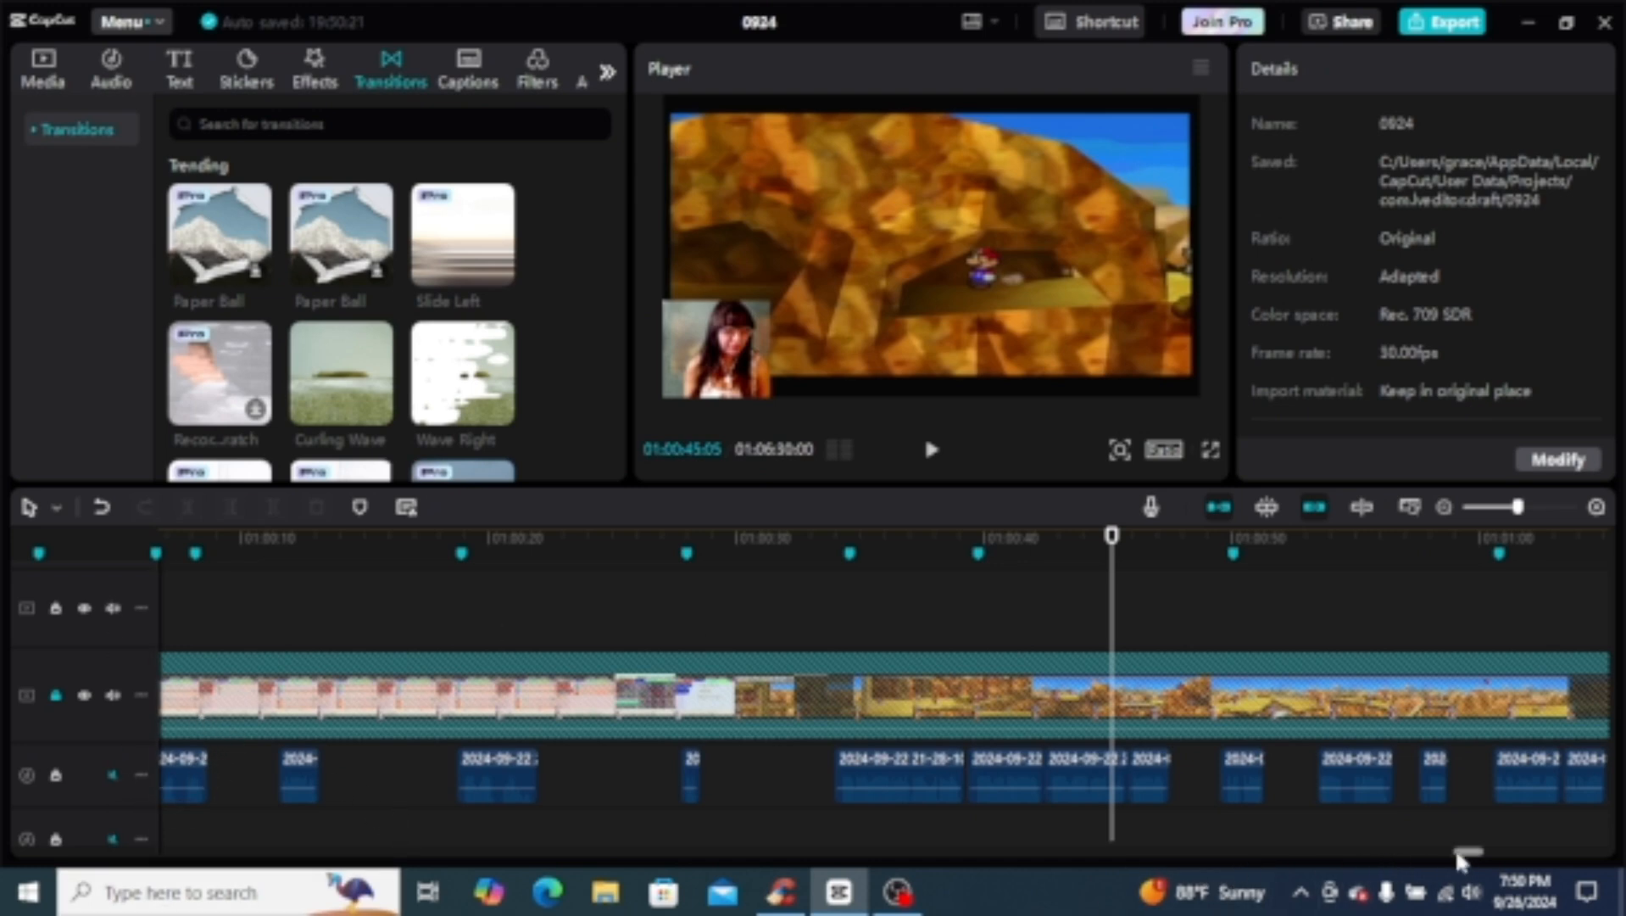
left_click(1444, 508)
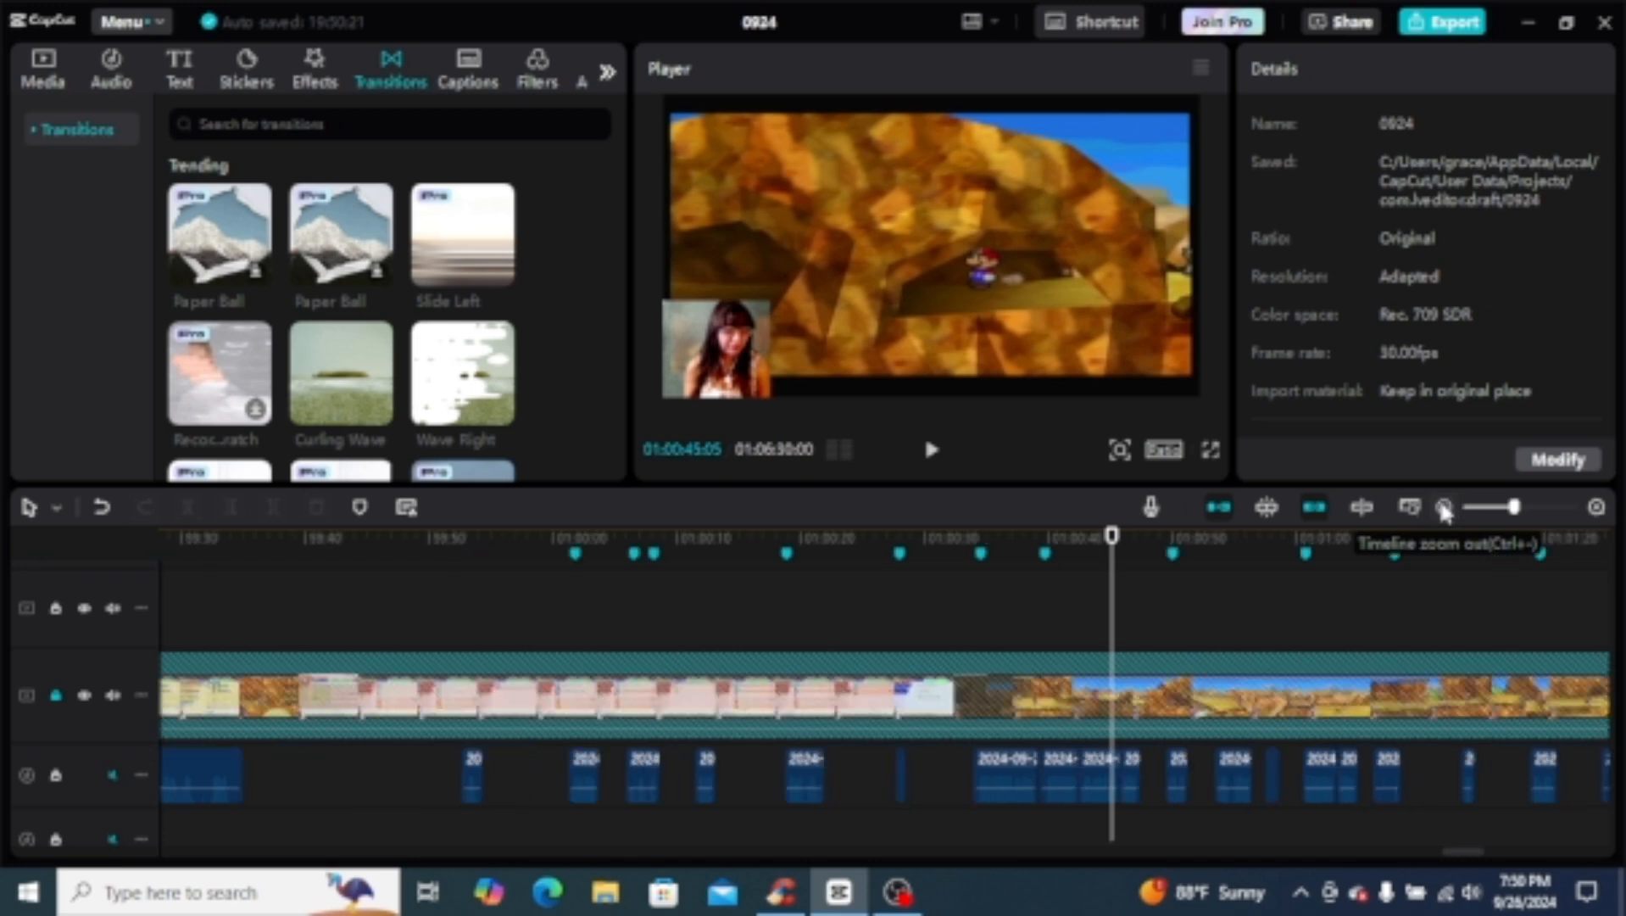
left_click(1444, 508)
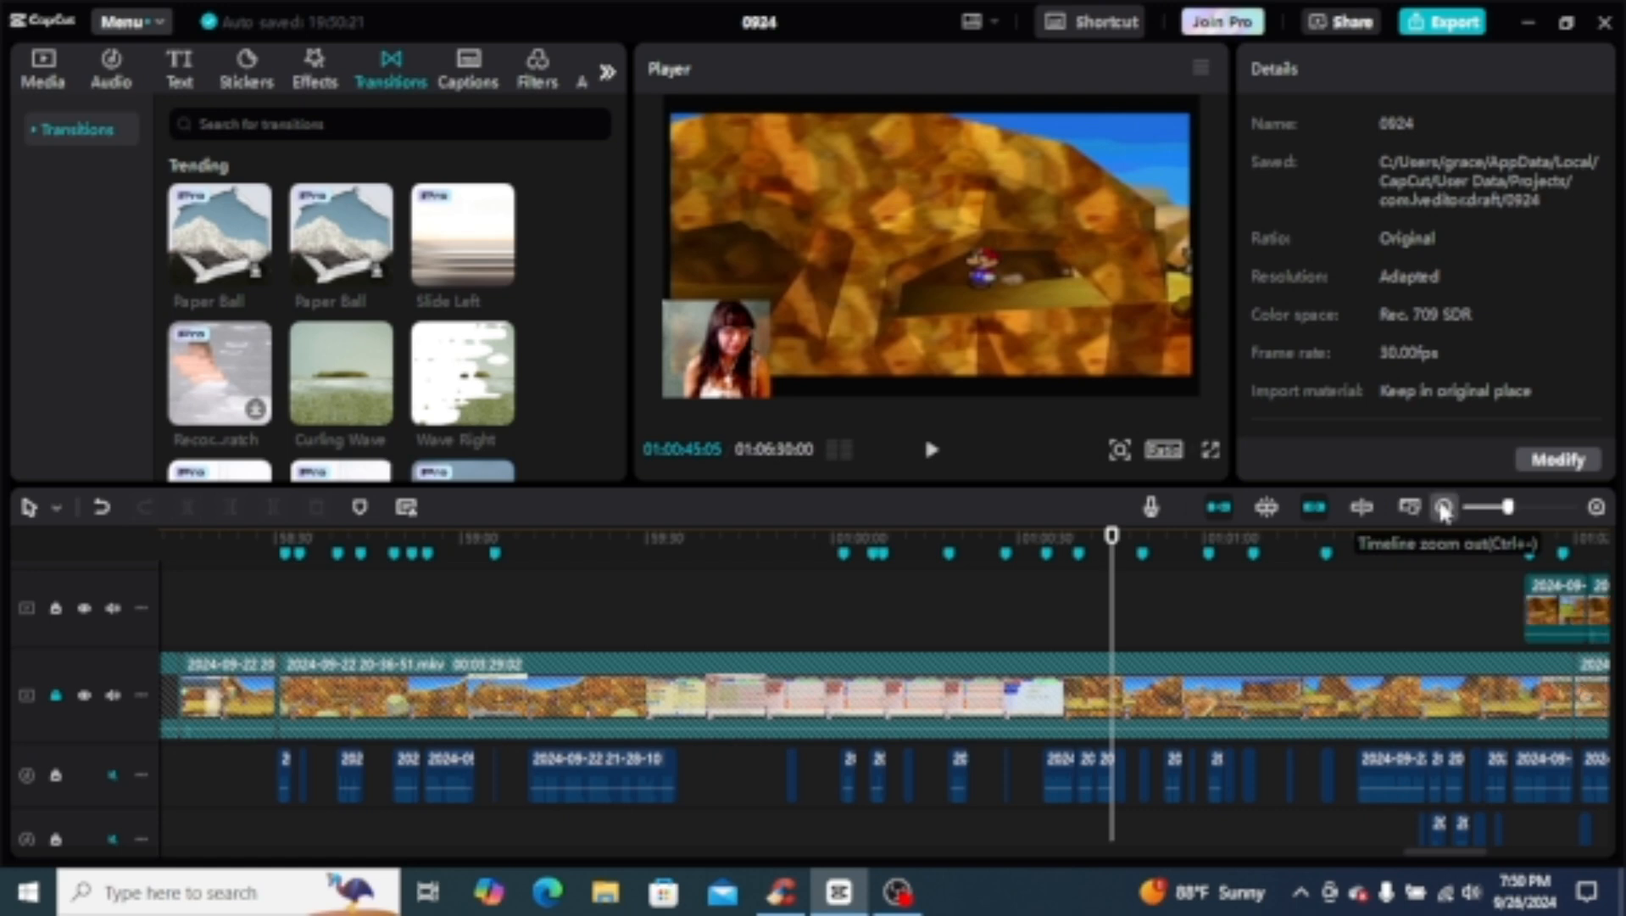
left_click(1444, 508)
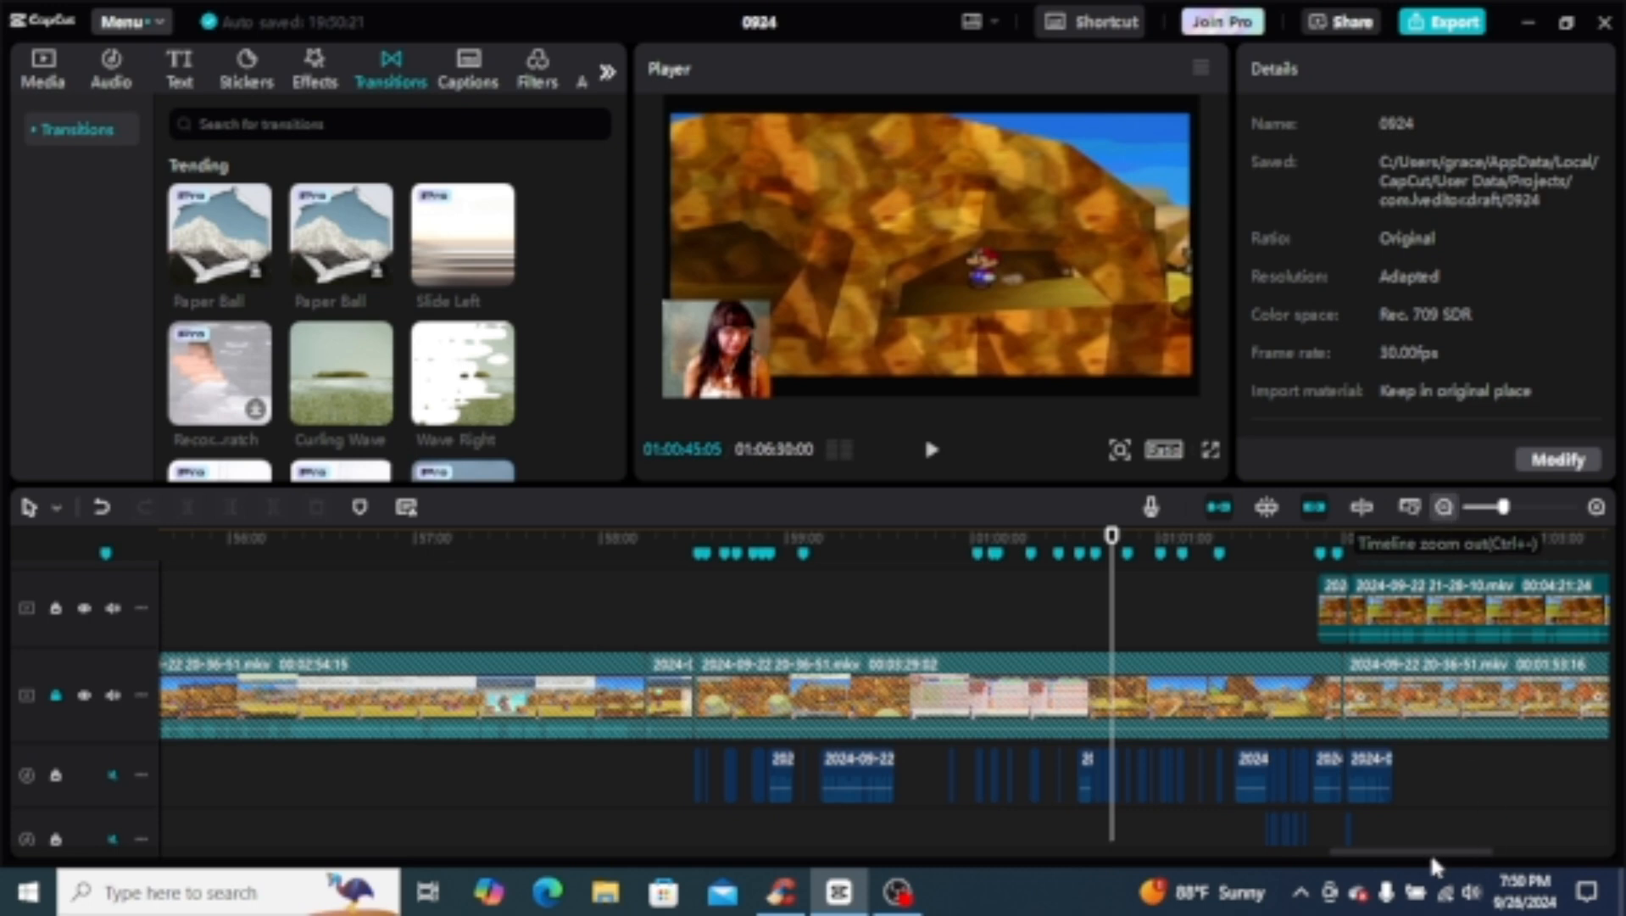
left_click_drag(1426, 850, 1333, 881)
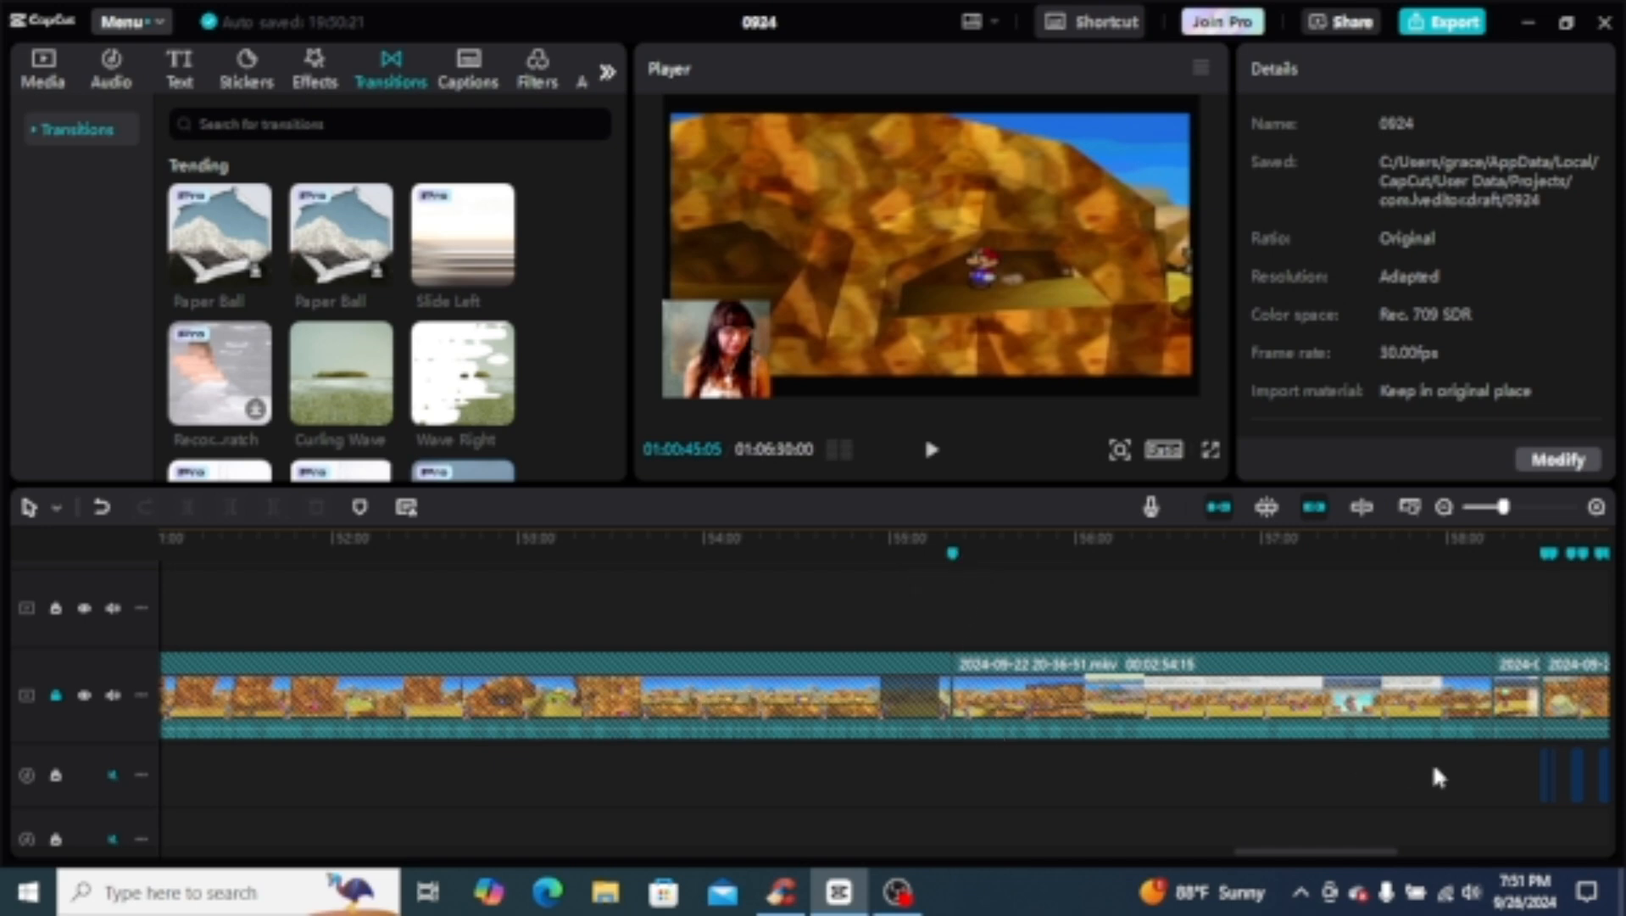
left_click_drag(1349, 853, 1487, 852)
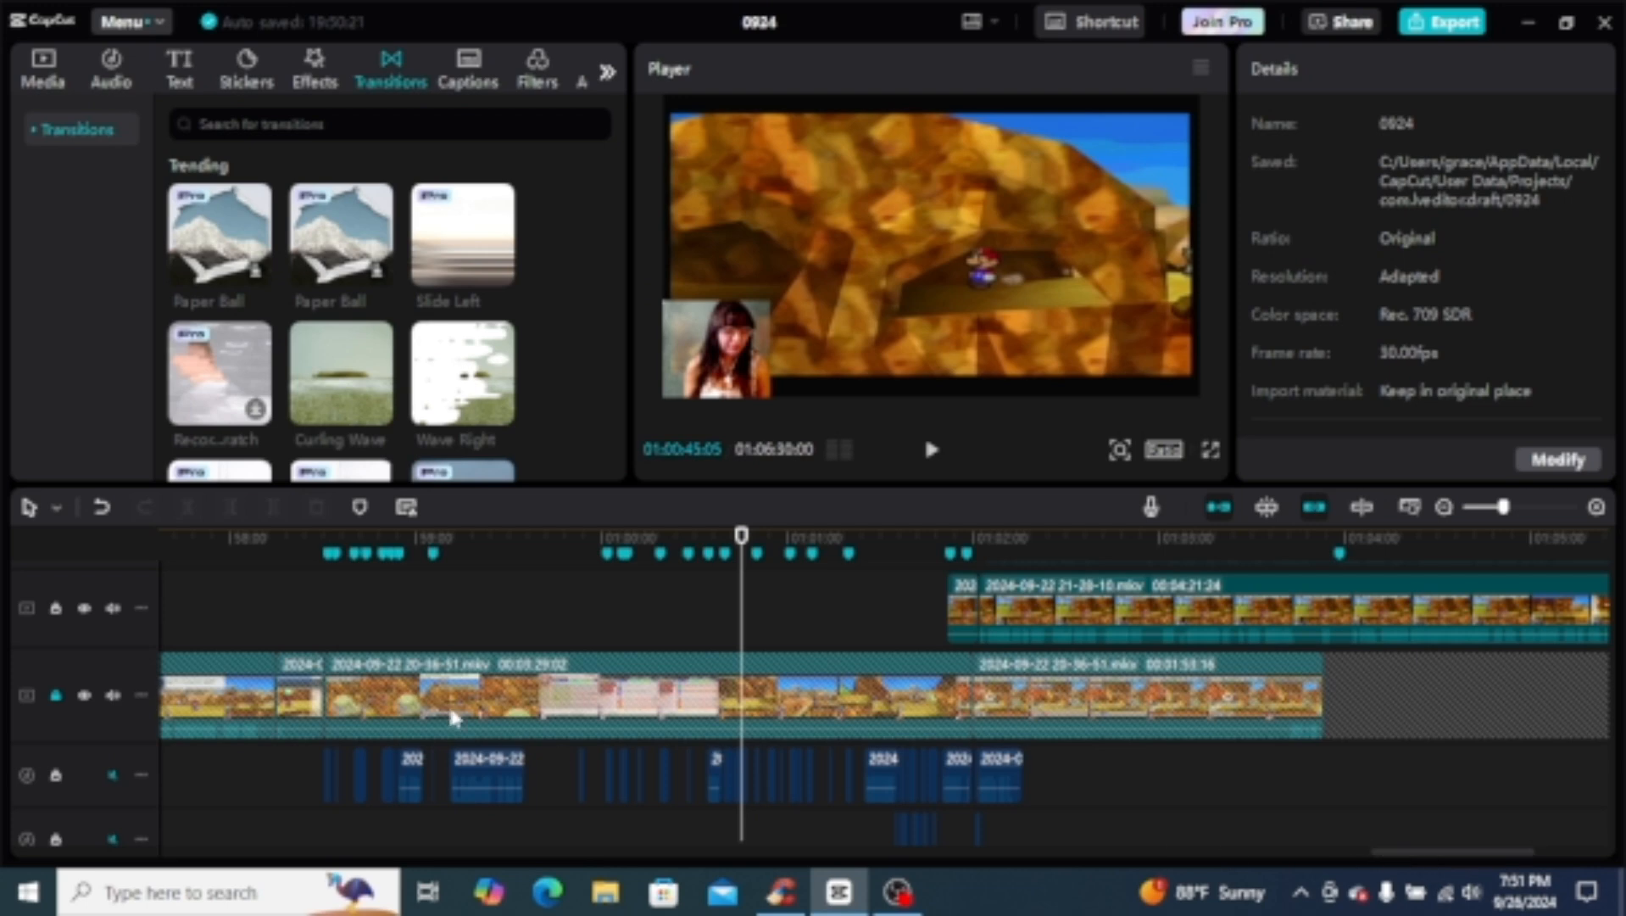
left_click_drag(1433, 851, 1484, 853)
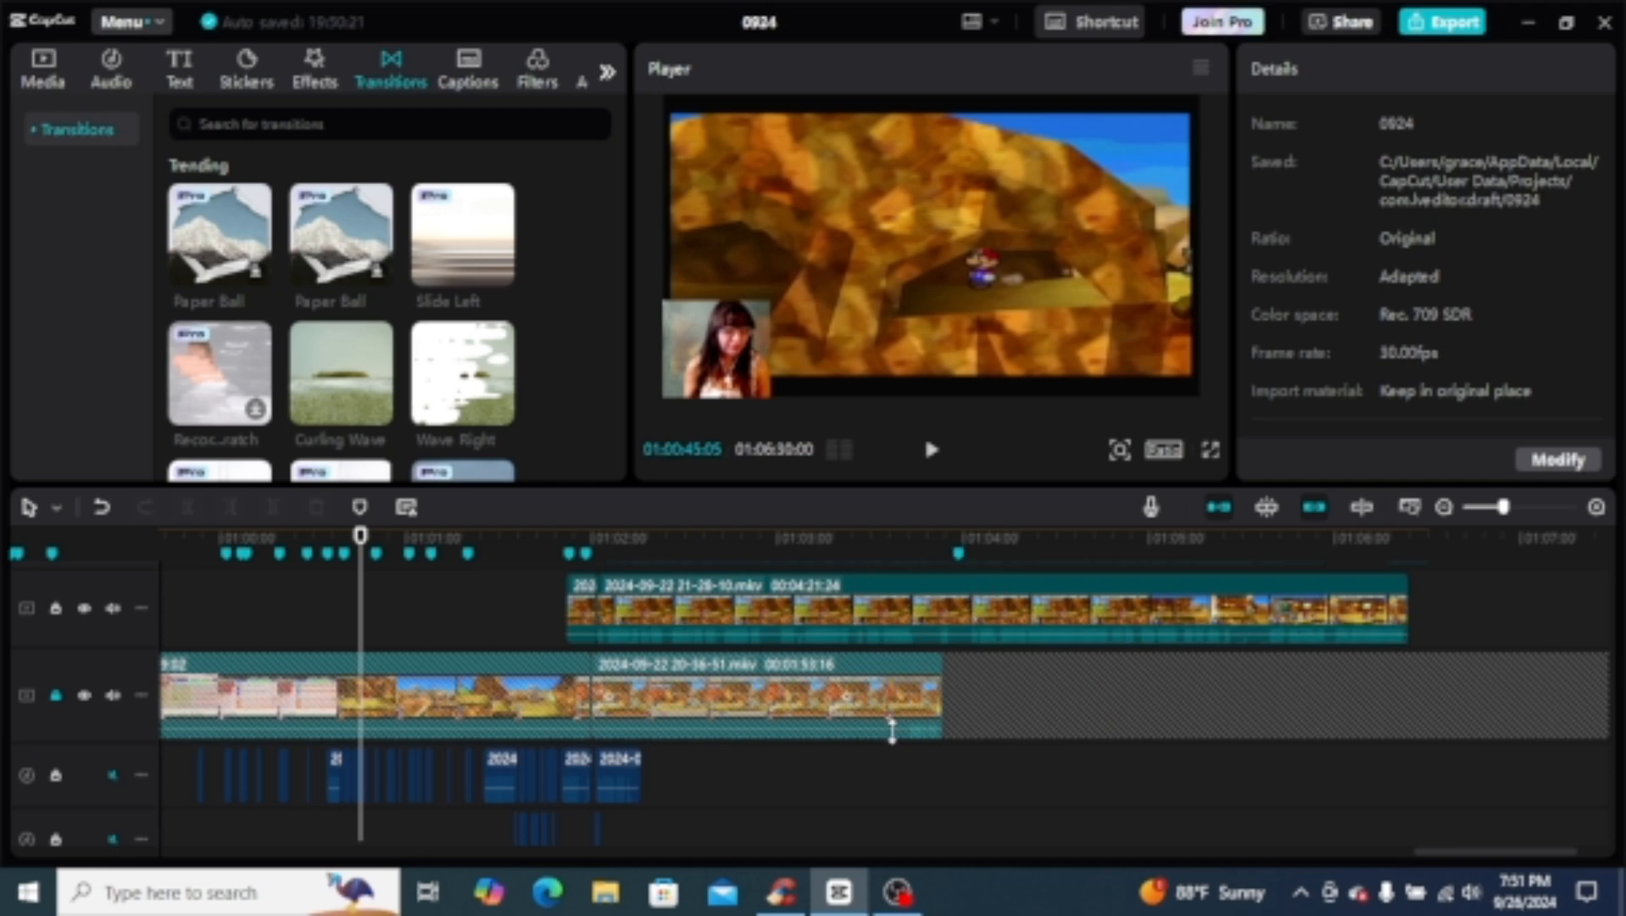
Step: Unlock the main track, place the playhead at 01:03:39:00 near its end, and relock the track
left_click(56, 694)
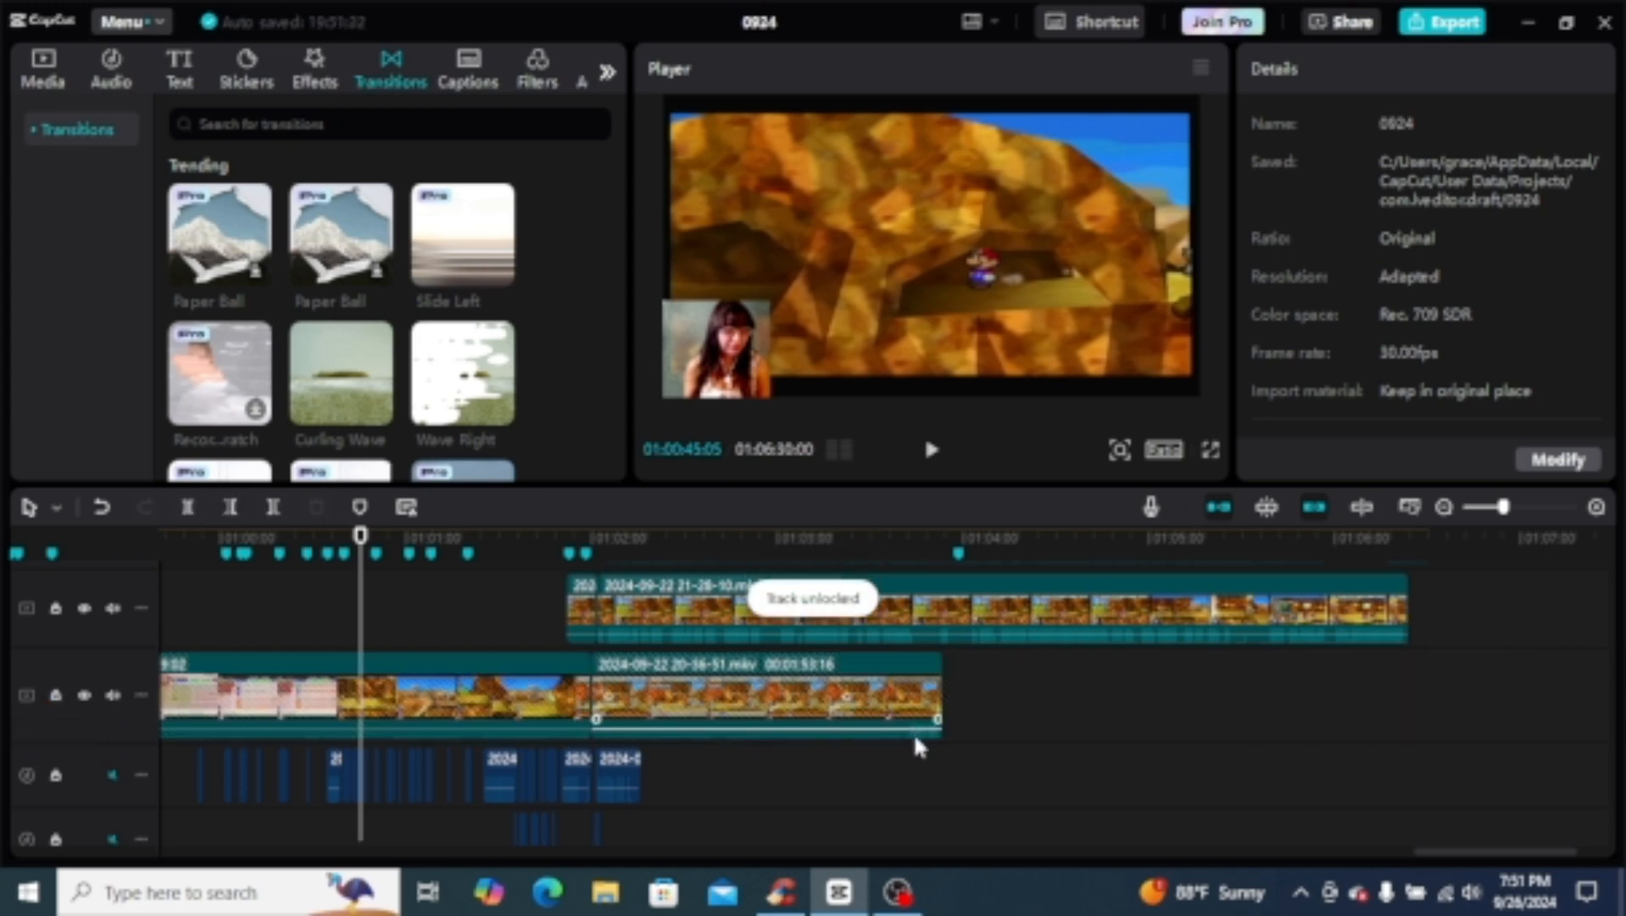
left_click(899, 552)
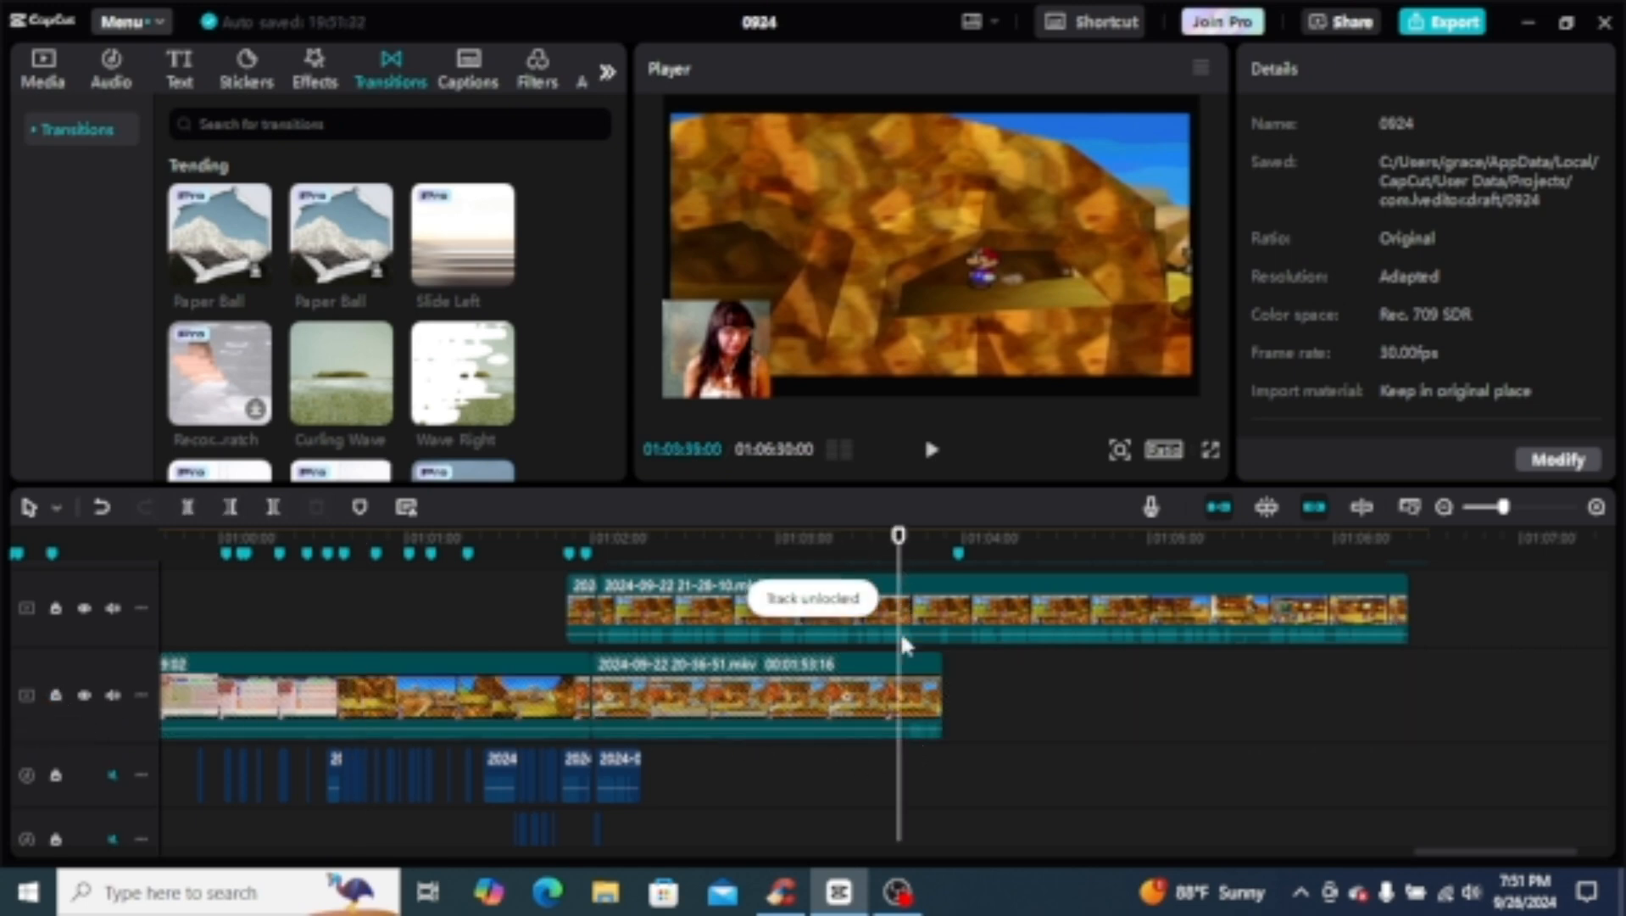
left_click(911, 733)
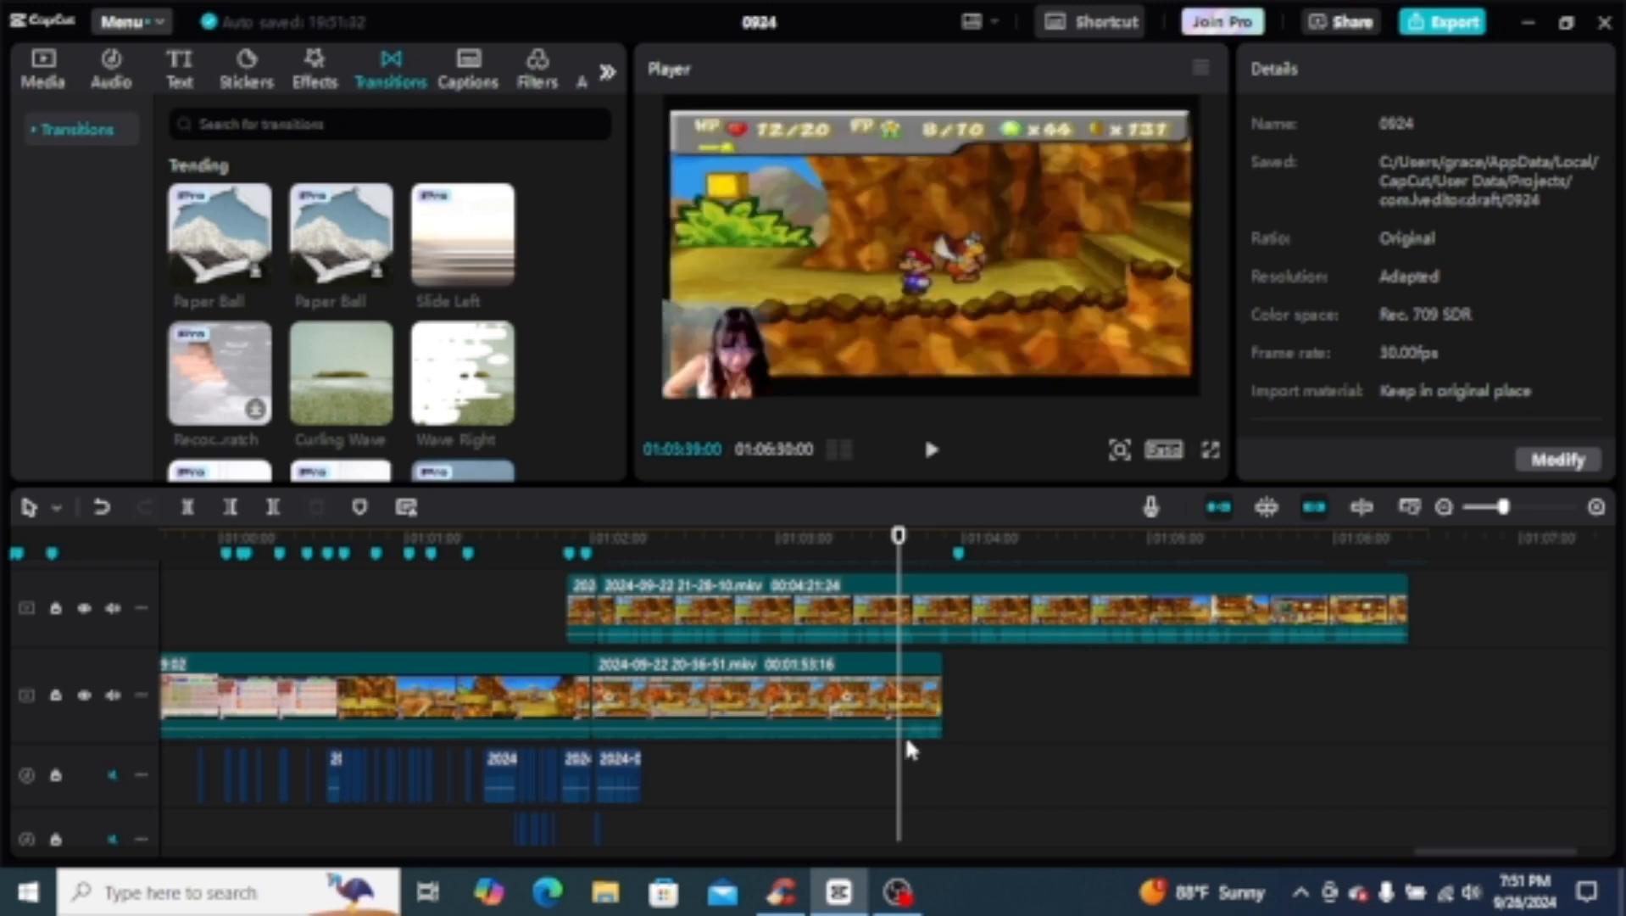
left_click(56, 693)
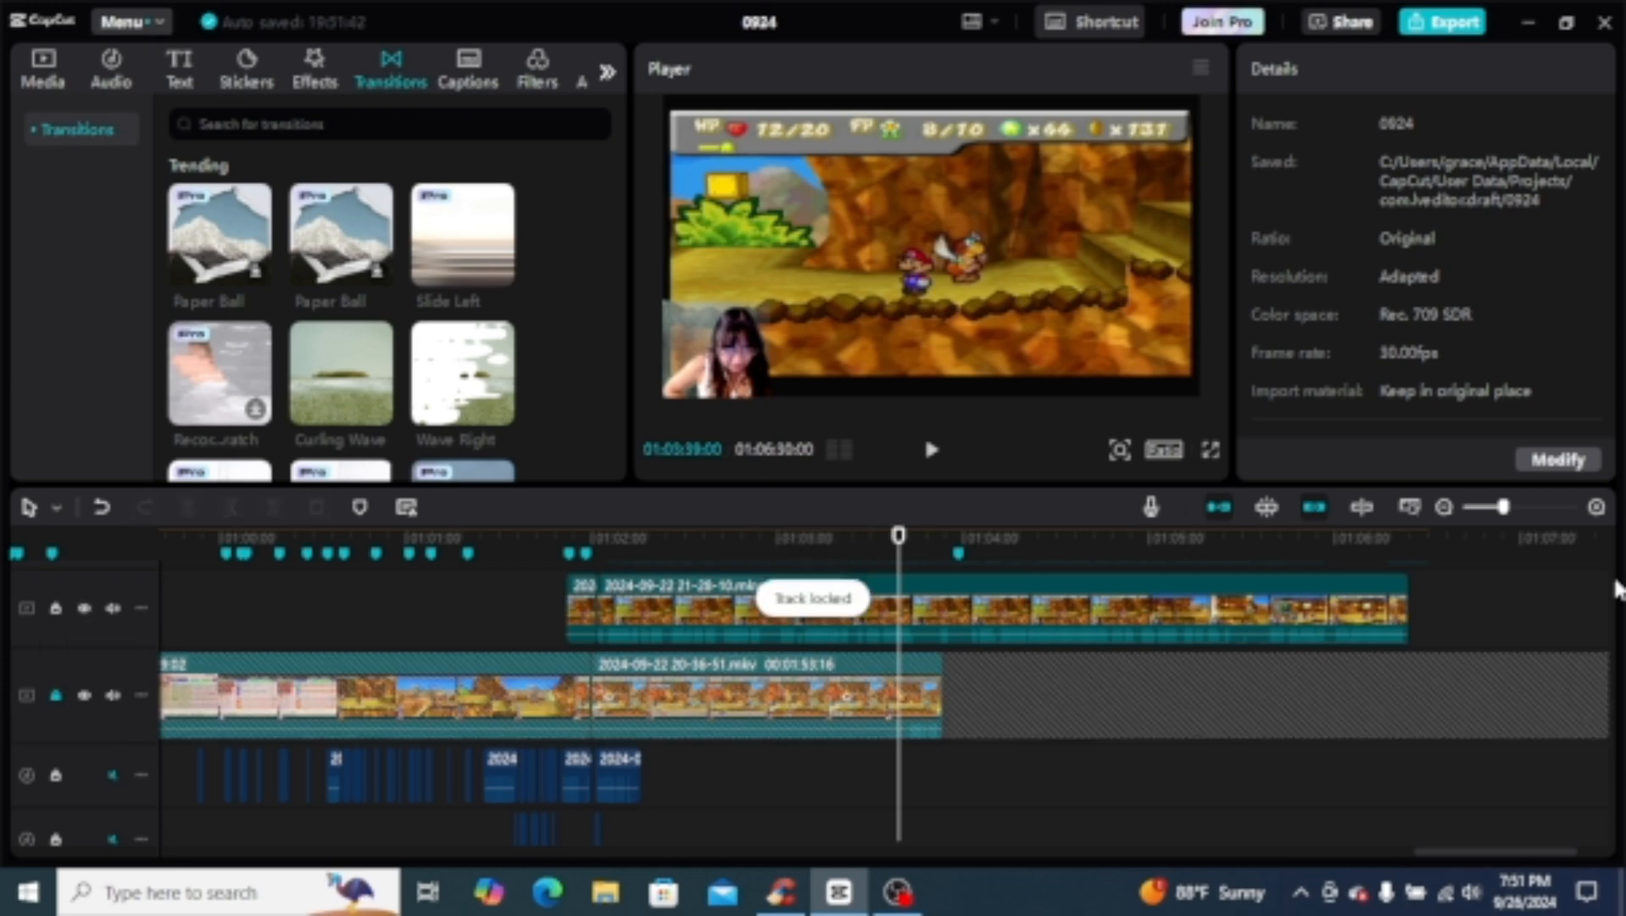
Step: Delete the short clip at the start of the lower overlay track, just before the 01:02:00 mark
left_click(1597, 507)
left_click(1596, 508)
left_click(1596, 507)
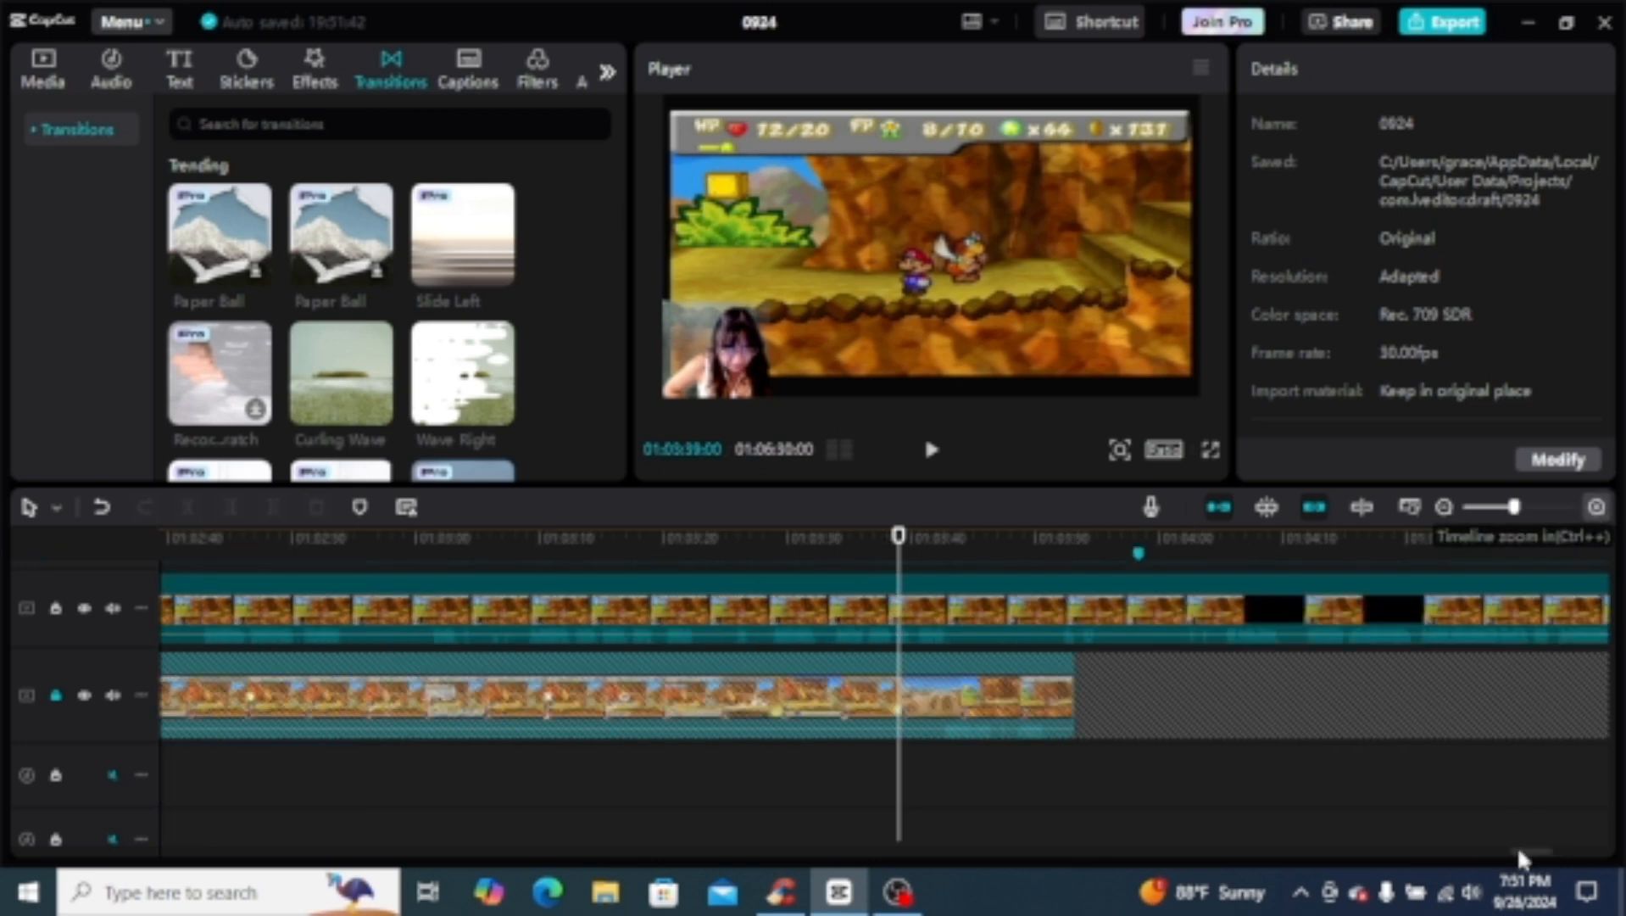
left_click_drag(1518, 850, 1504, 853)
scroll(1496, 849, "left", 3)
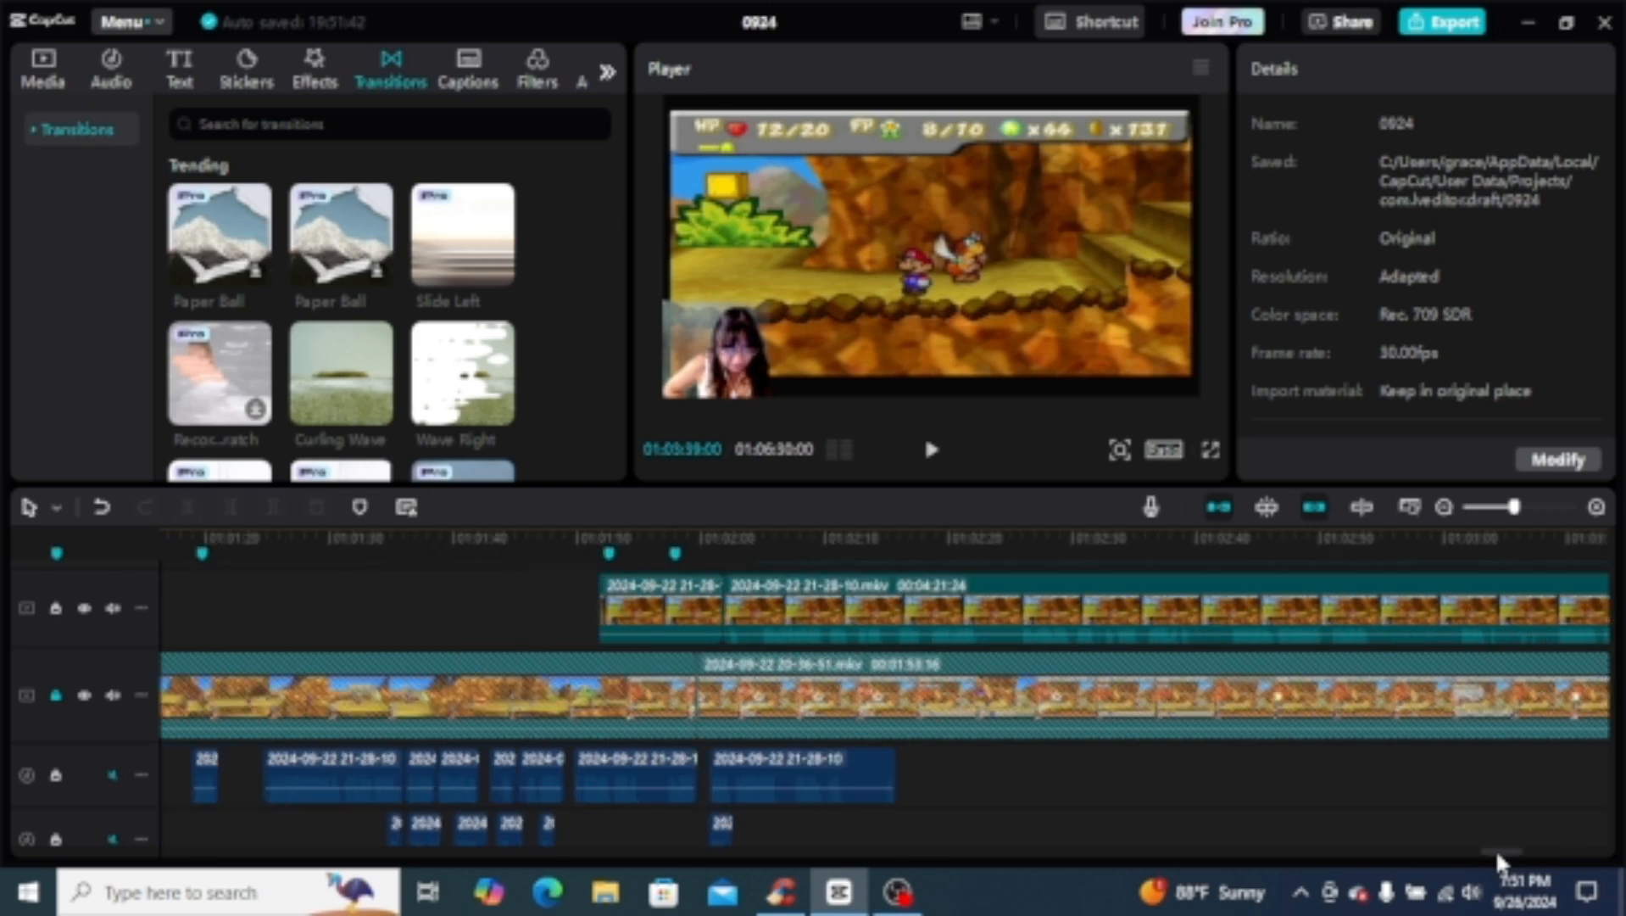
left_click(634, 633)
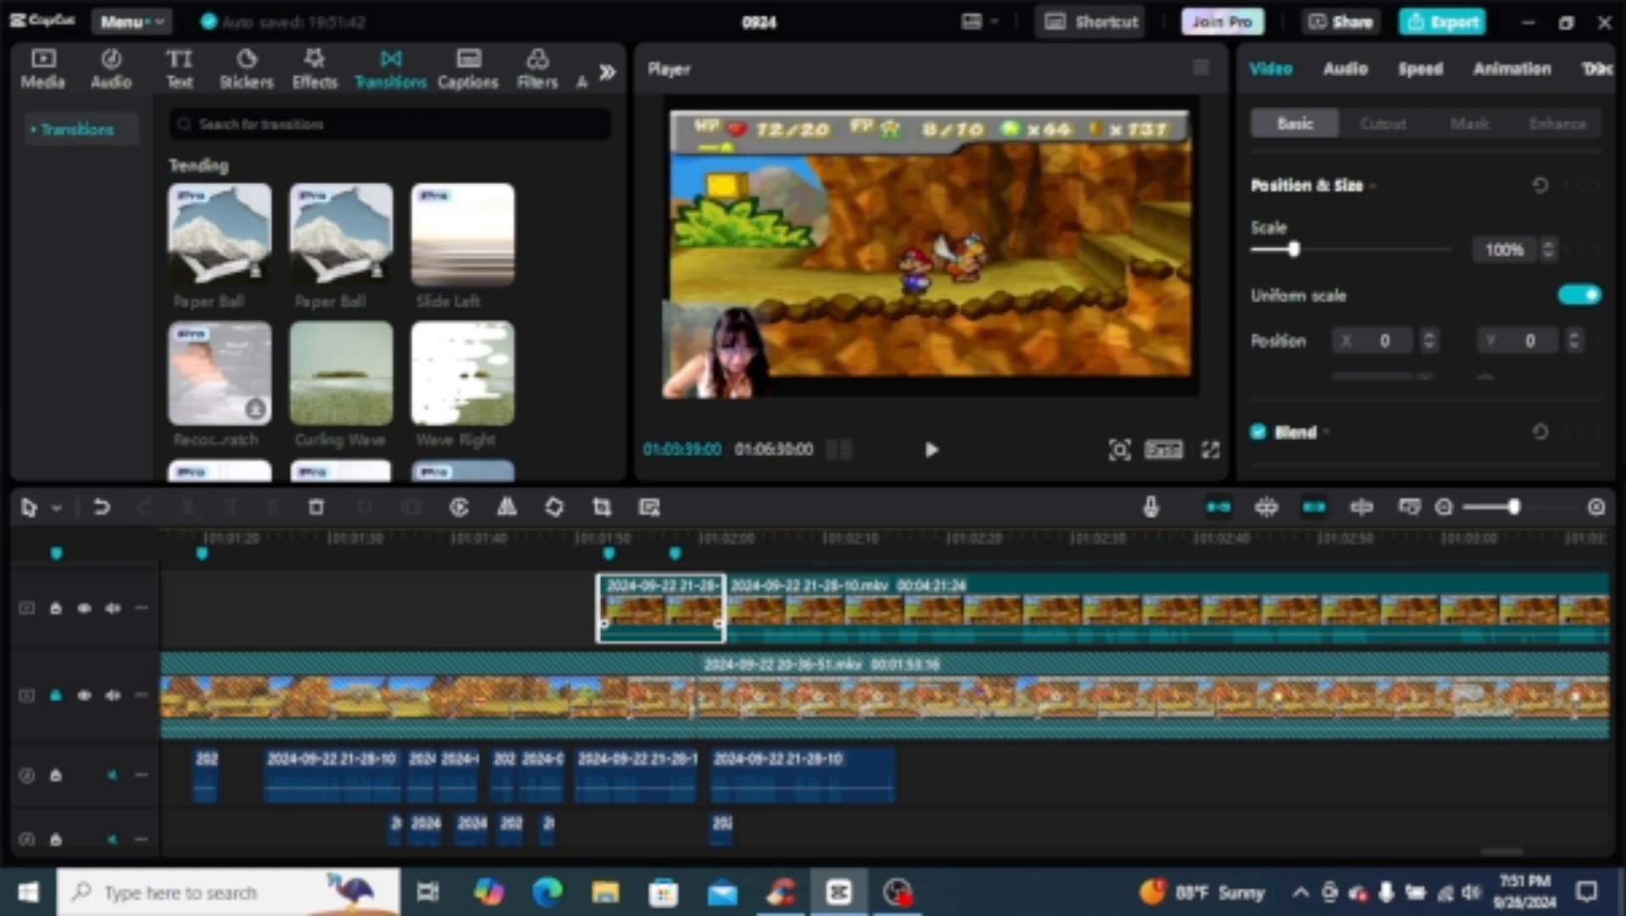
left_click(1596, 509)
scroll(1517, 846, "left", 1)
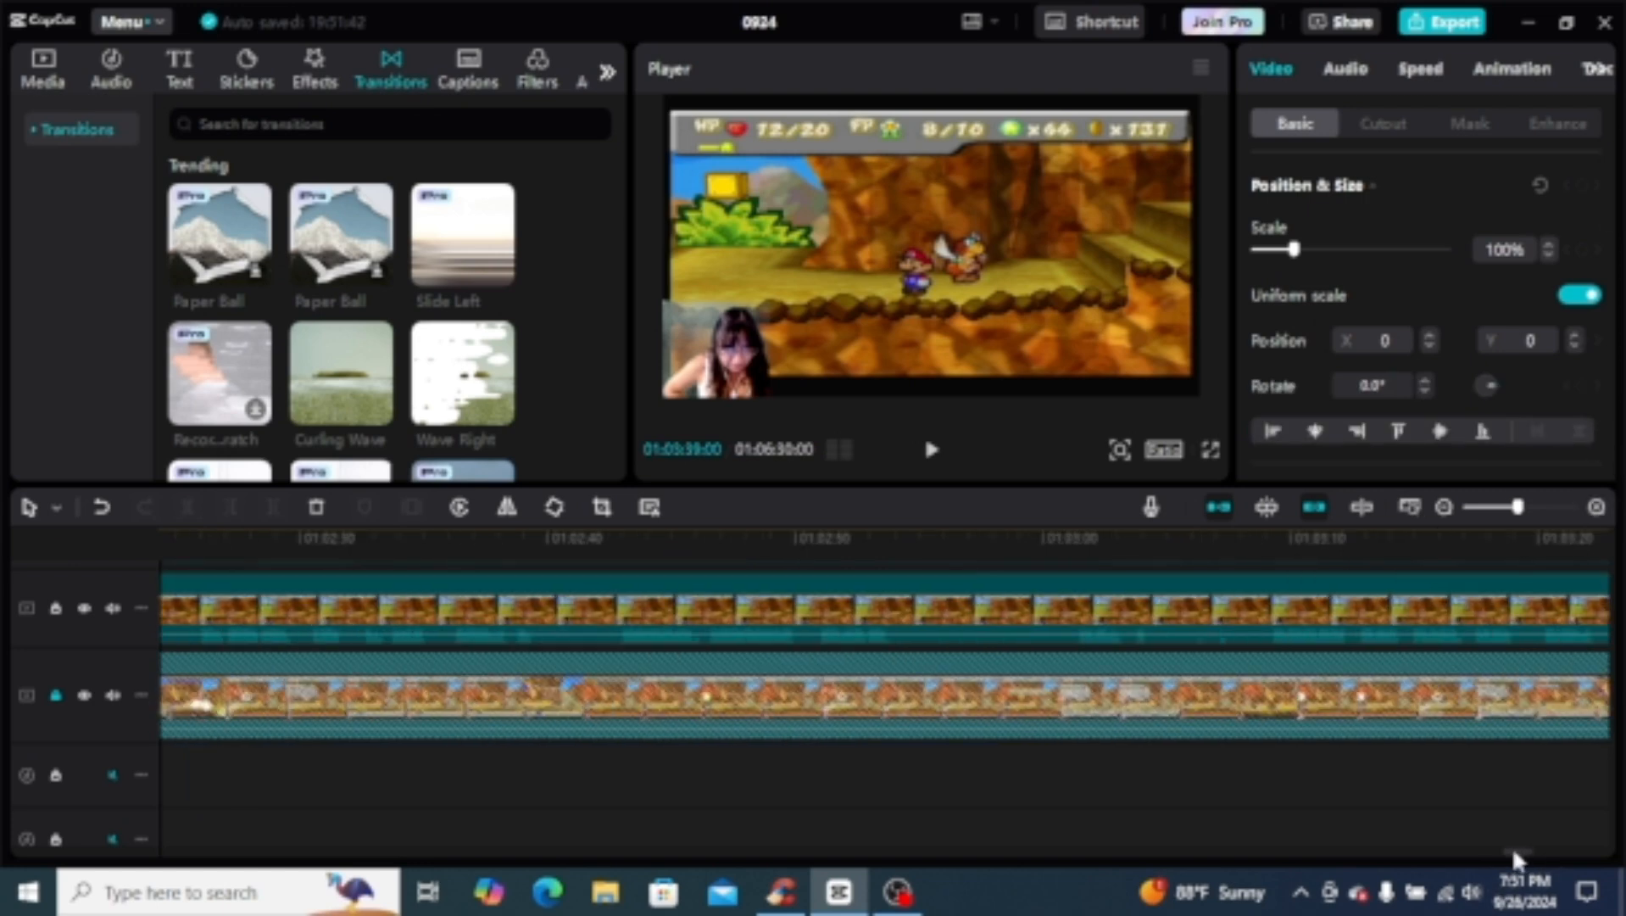
mouse_move(1512, 848)
left_mouse_down()
mouse_move(1486, 848)
mouse_move(1508, 846)
left_mouse_up()
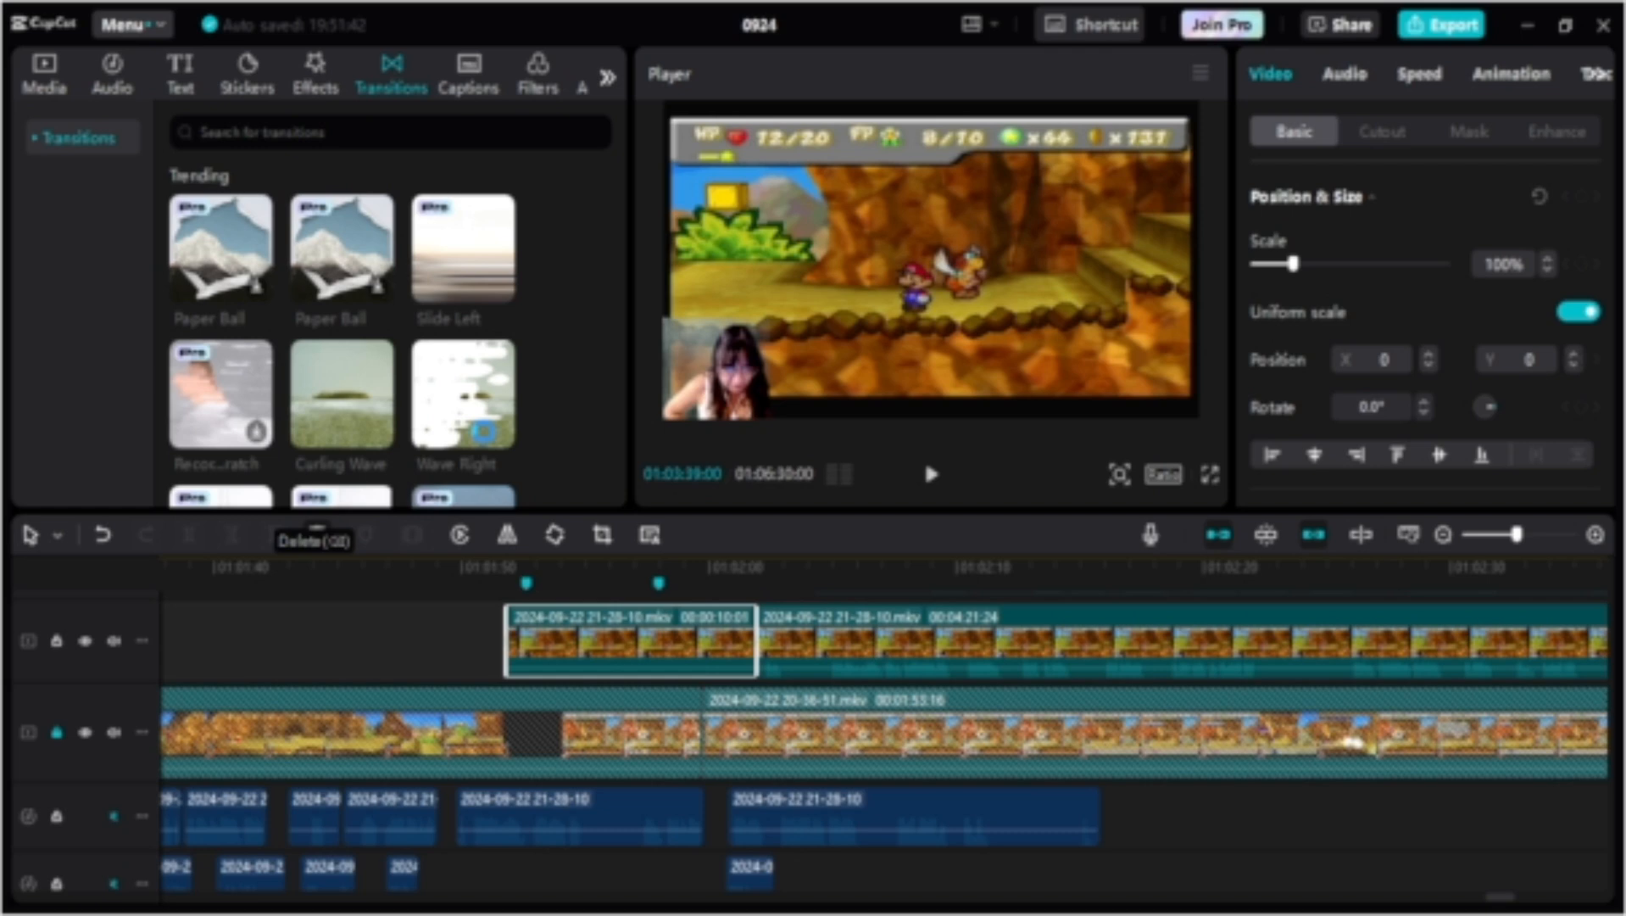
key("Delete")
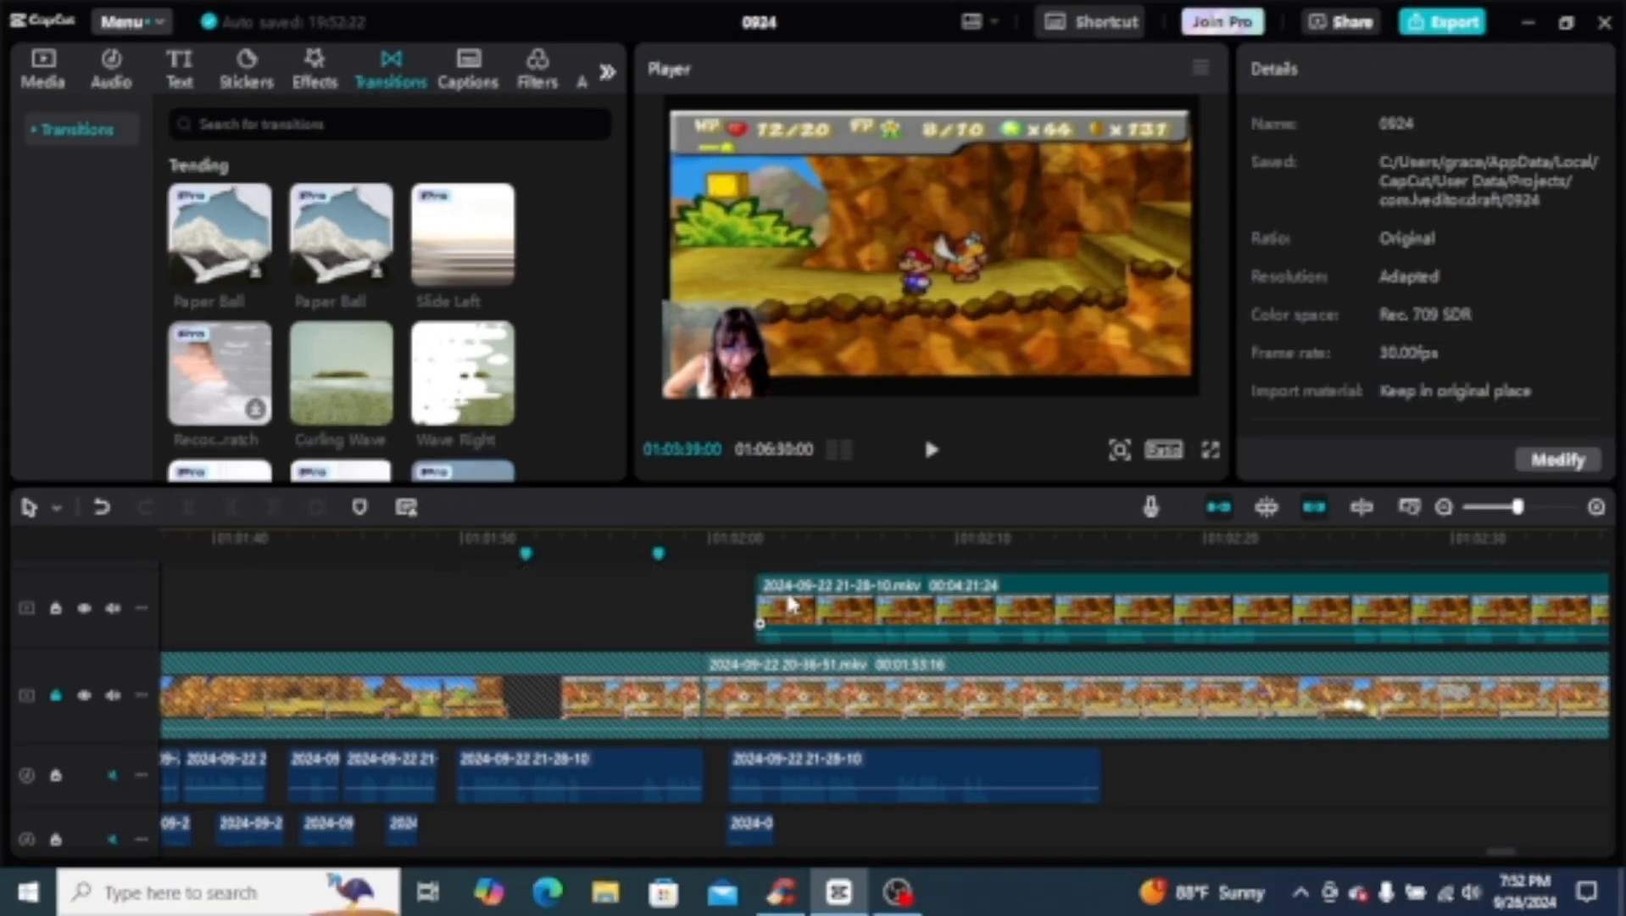
Step: Lock the upper audio track and split the long overlay clip near its start at 01:02:03:07
left_click(787, 548)
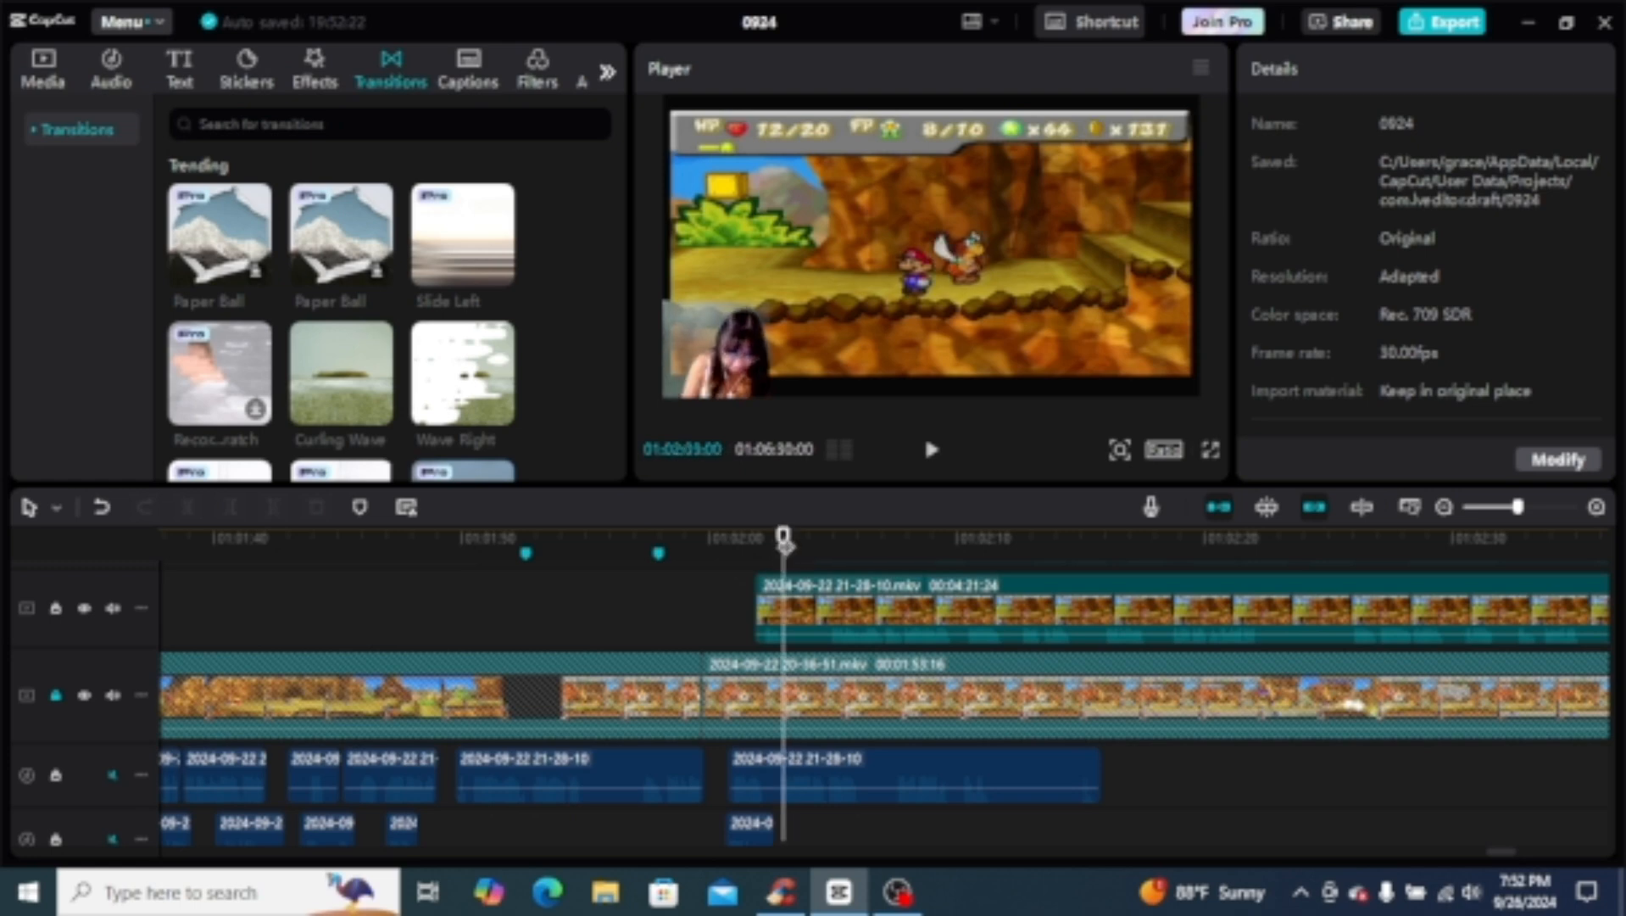
left_click_drag(786, 547, 789, 550)
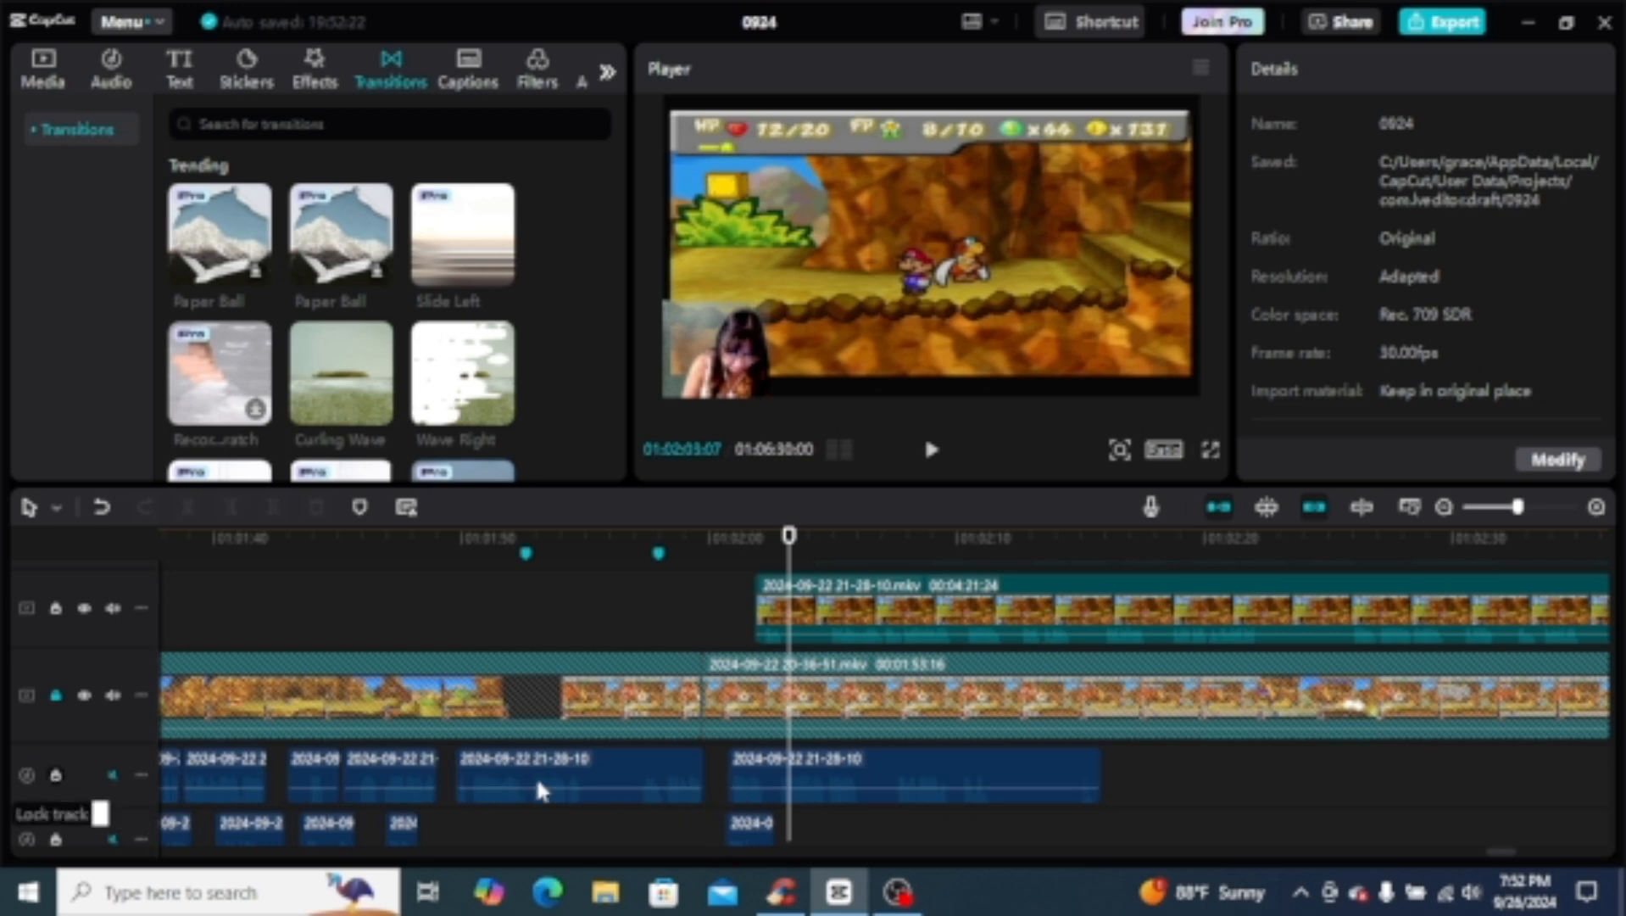
left_click(56, 775)
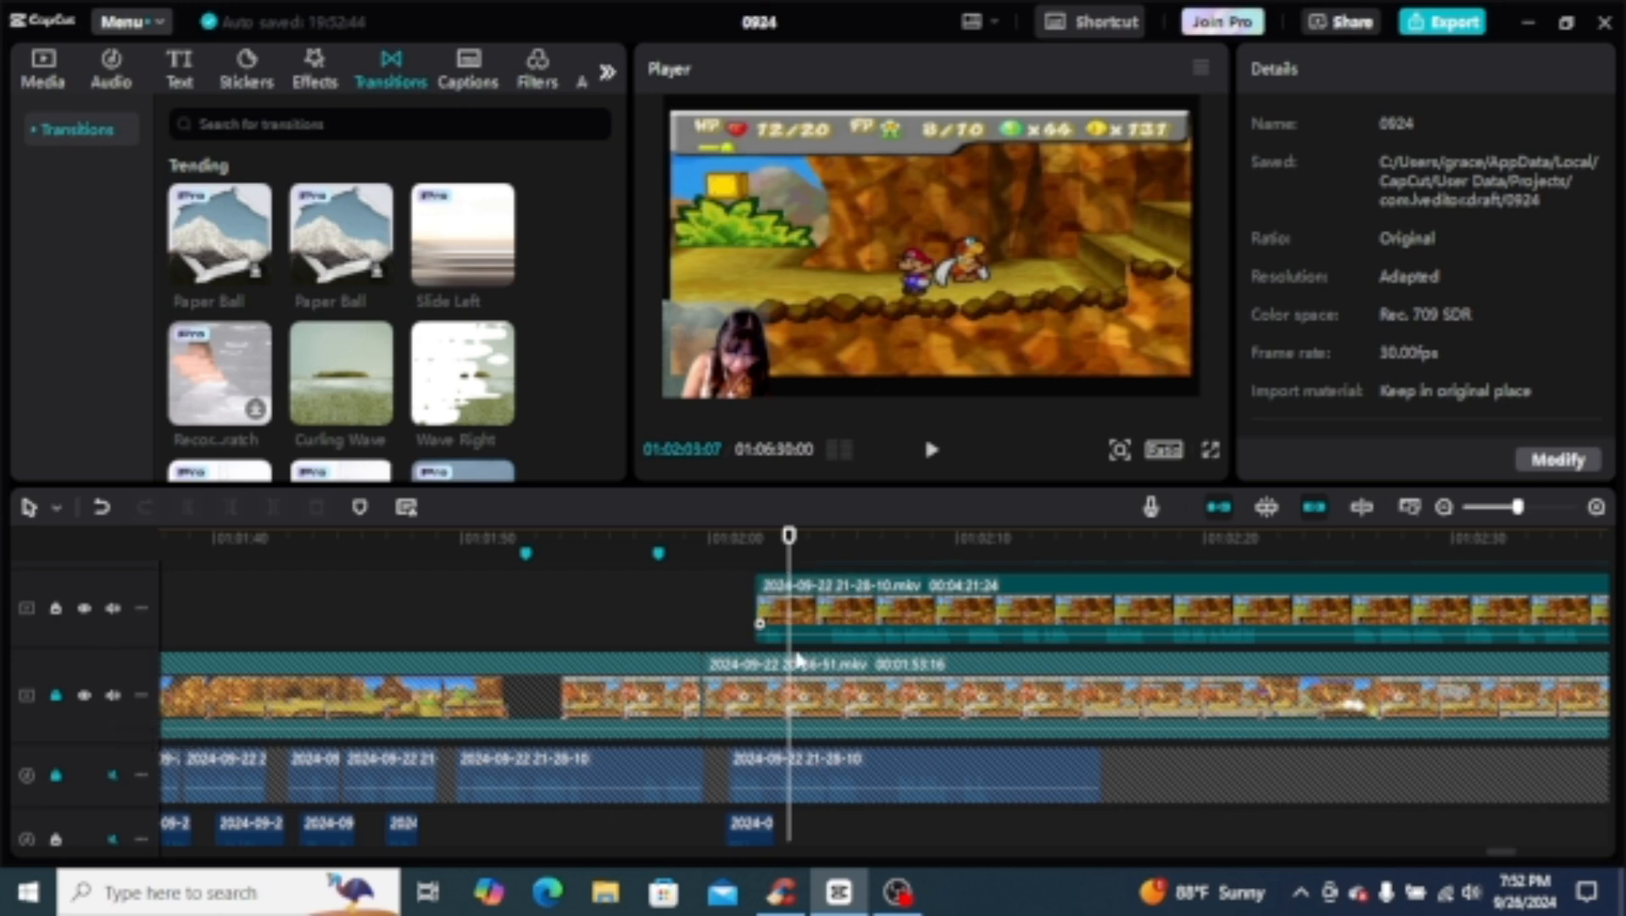
left_click(779, 599)
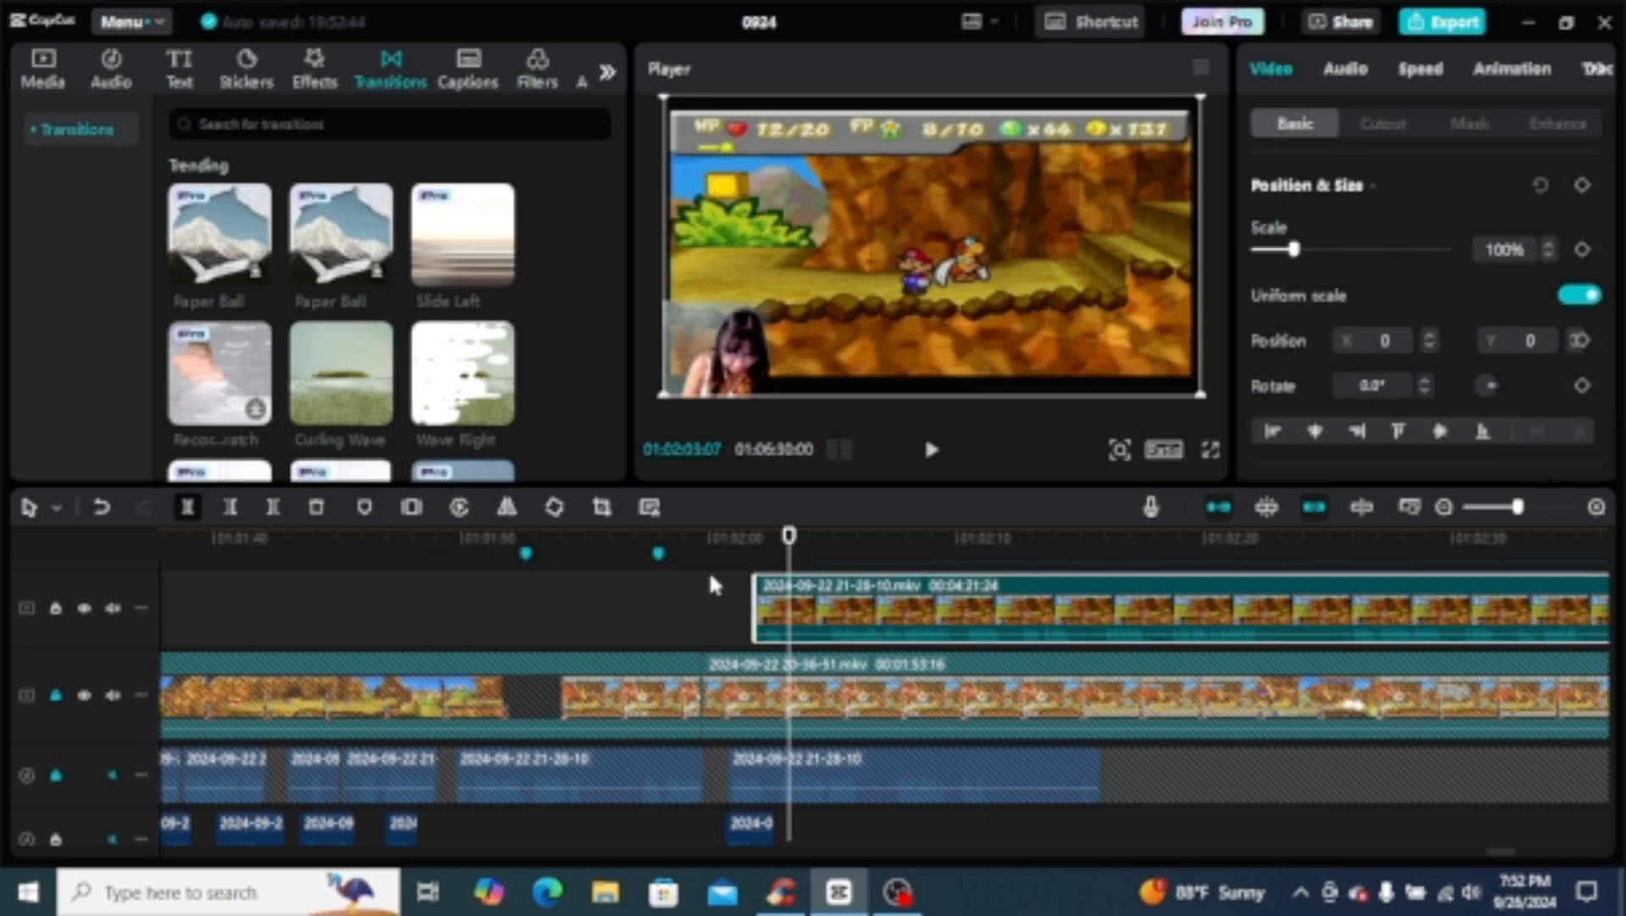
key("ctrl+b")
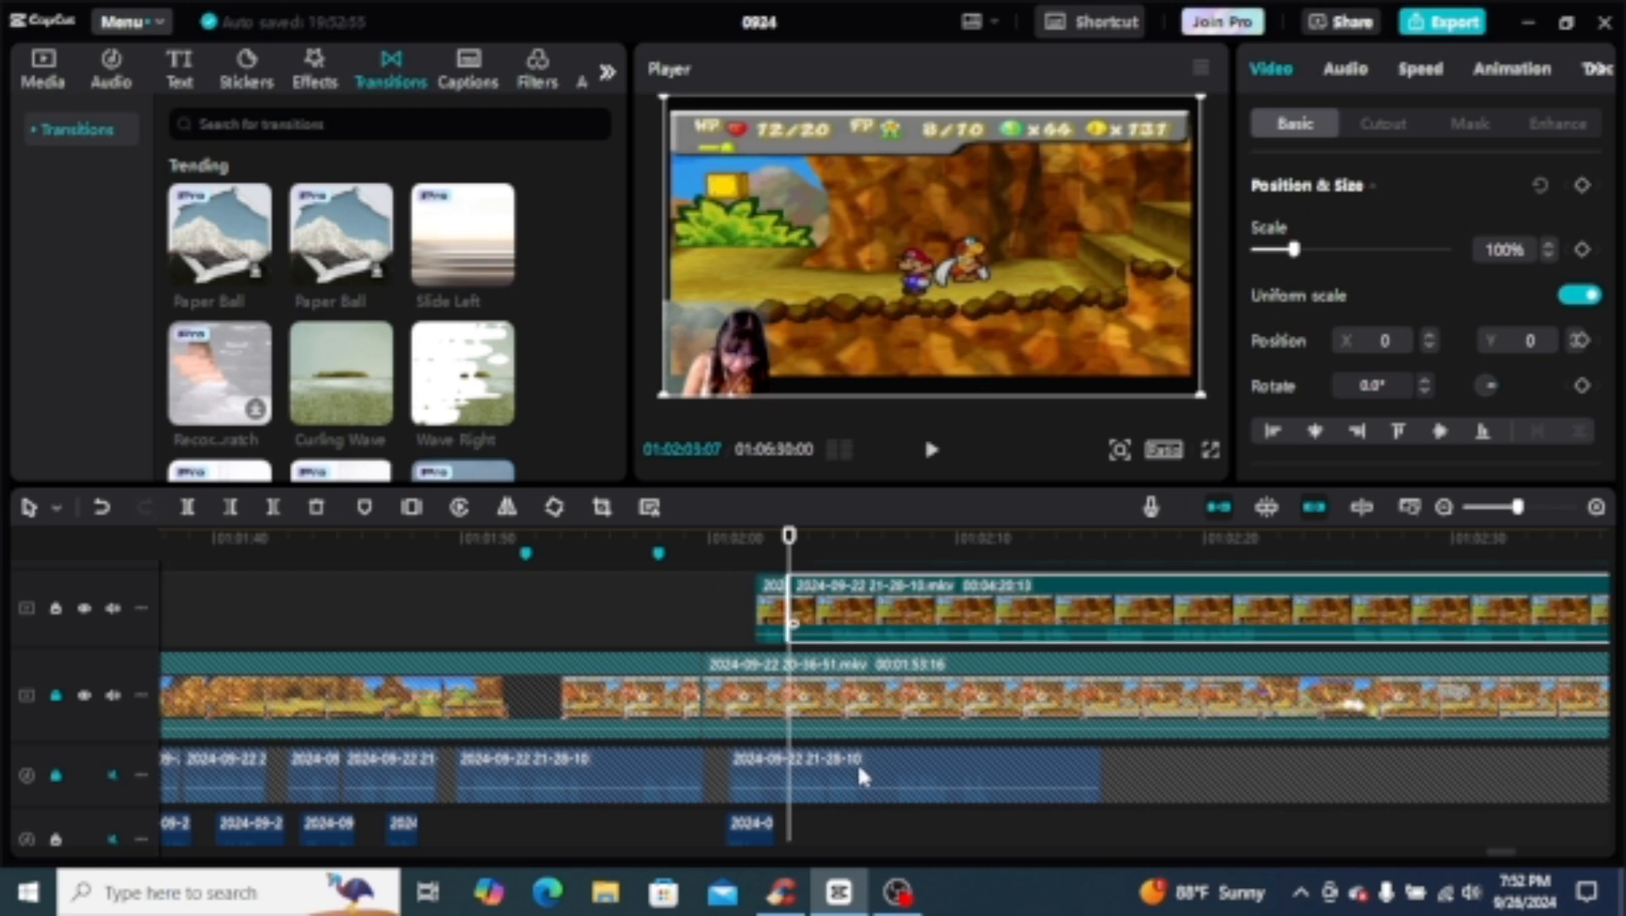
Step: Move the long overlay piece to start at about 01:02:24 and the short piece past the end of the upper audio clip
scroll(859, 808, "down", 1)
scroll(885, 586, "up", 1)
scroll(885, 593, "up", 1)
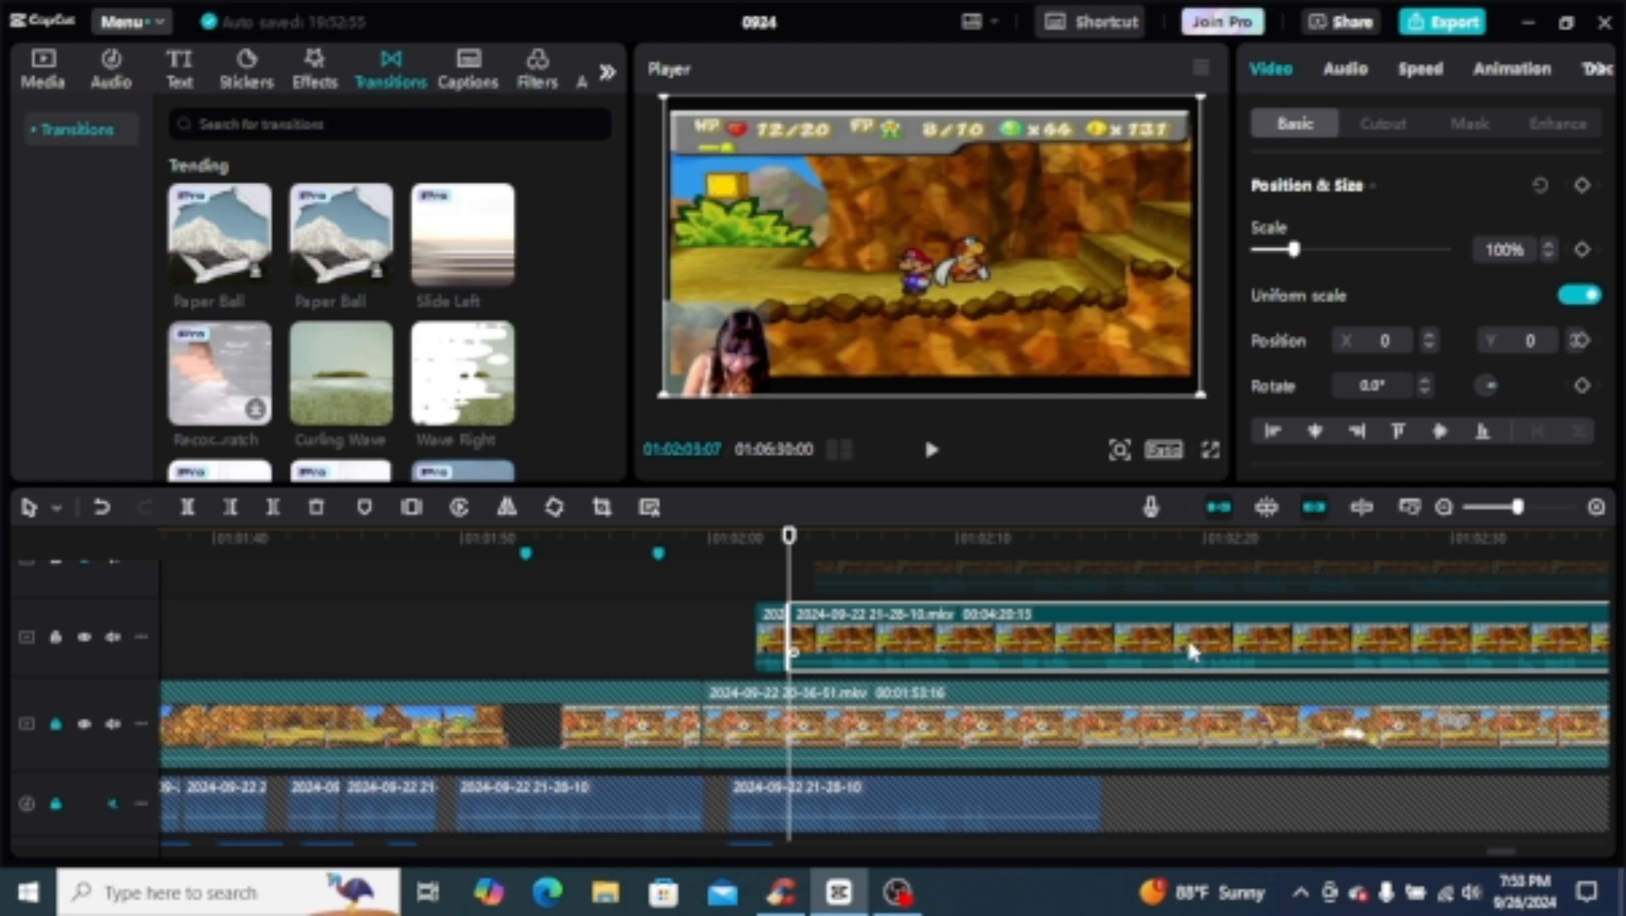
left_click_drag(1189, 644, 1541, 643)
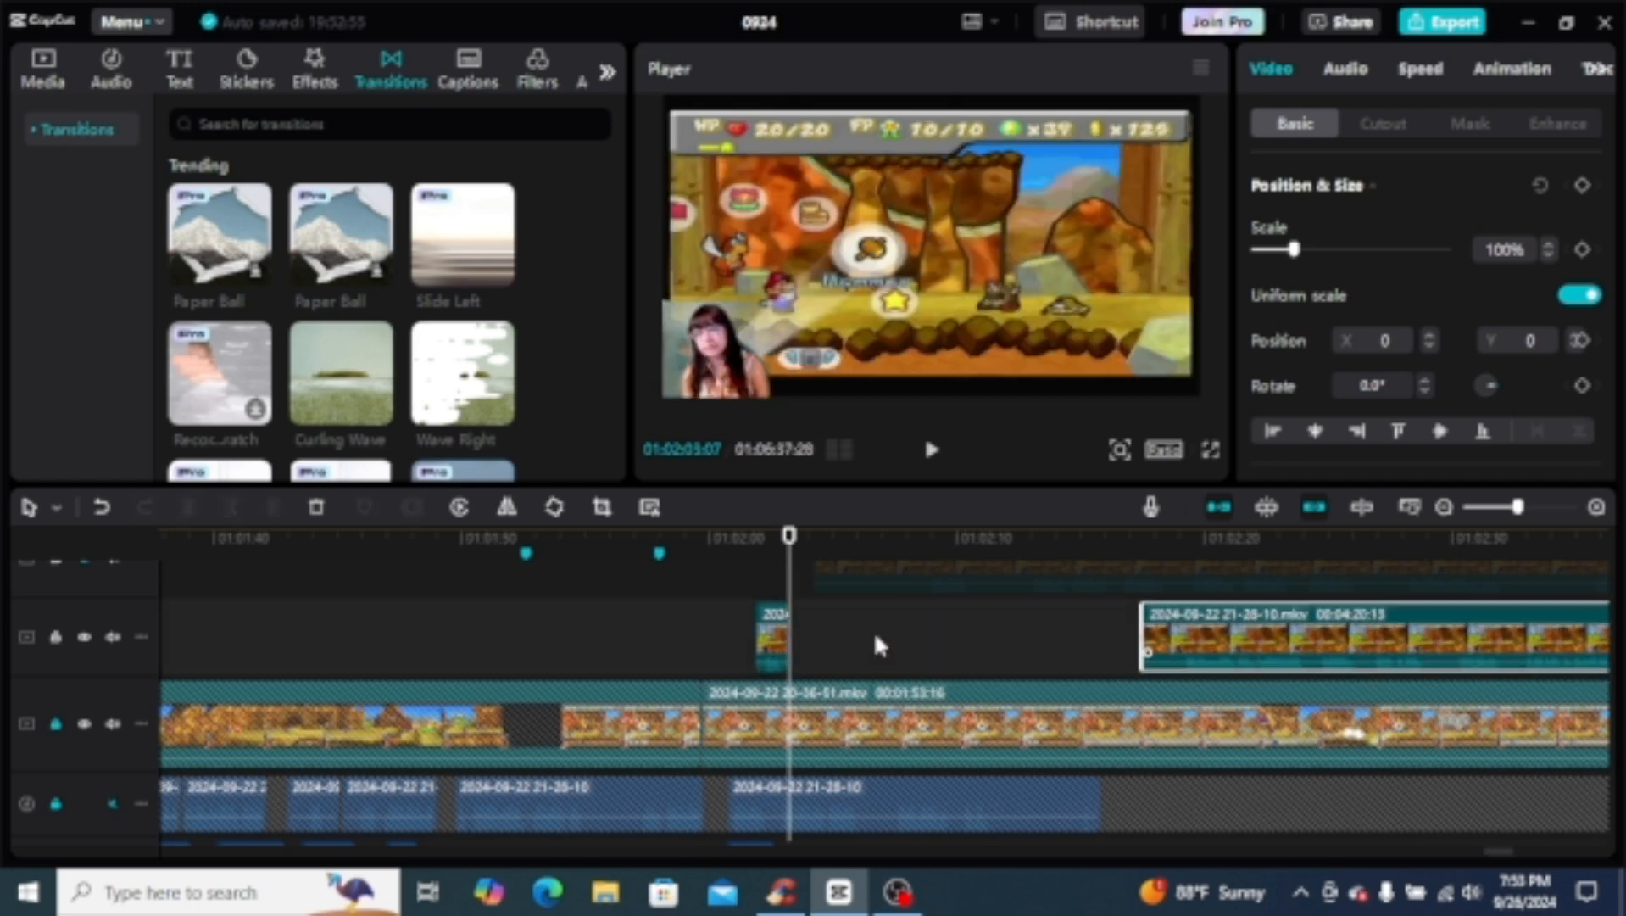
left_click_drag(782, 642, 1086, 642)
left_click_drag(1243, 642, 1412, 638)
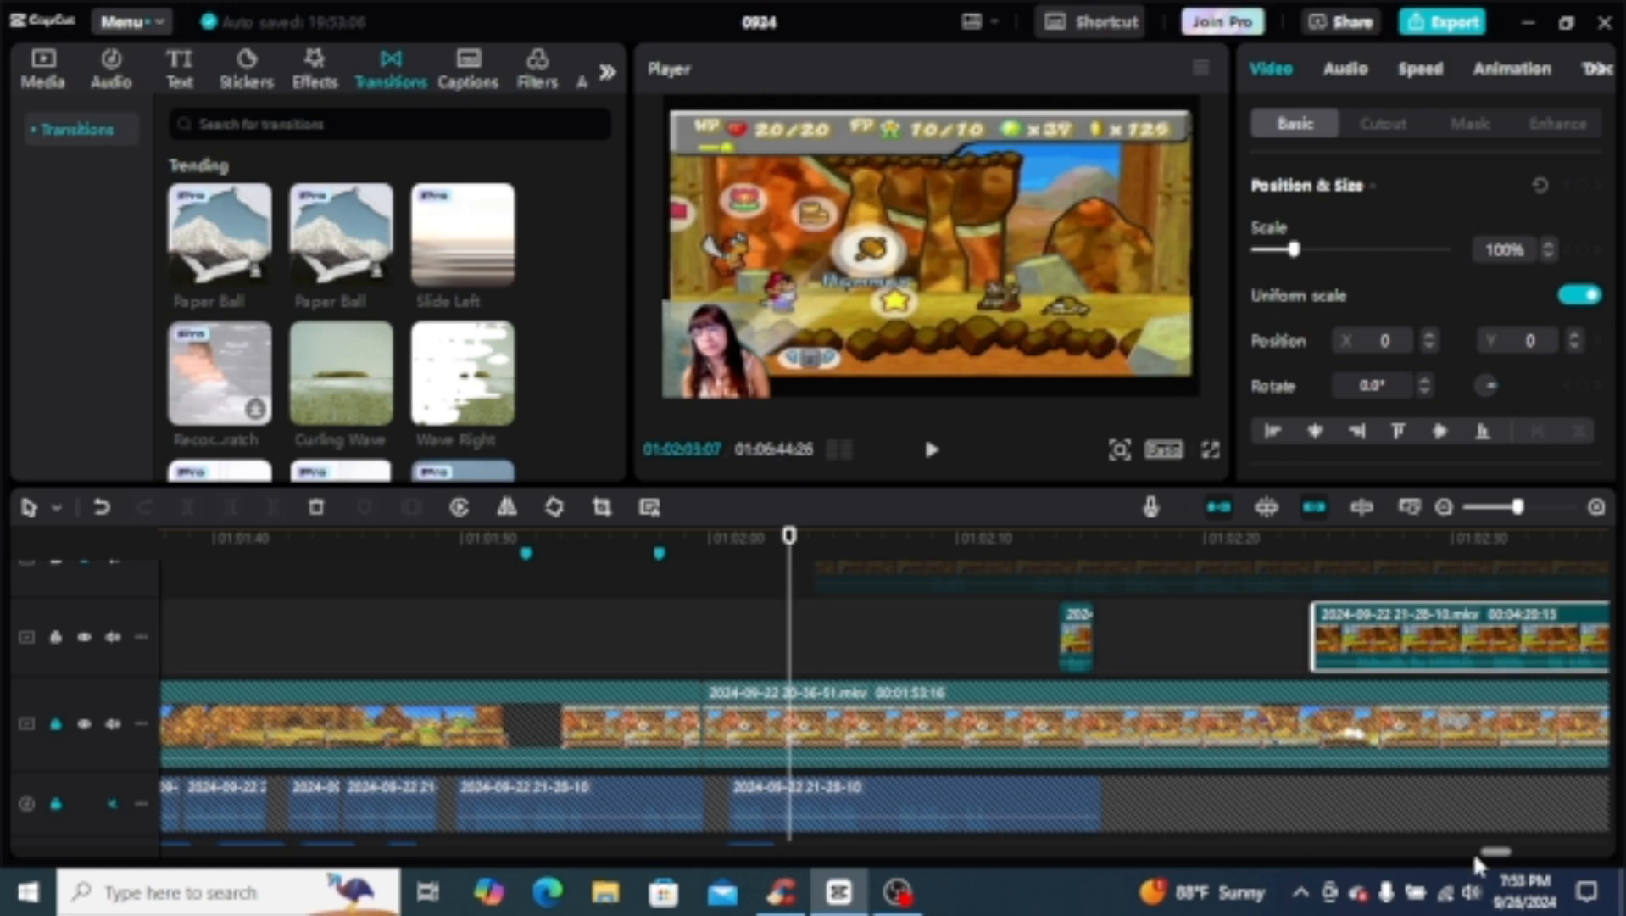
left_click_drag(1496, 852, 1505, 852)
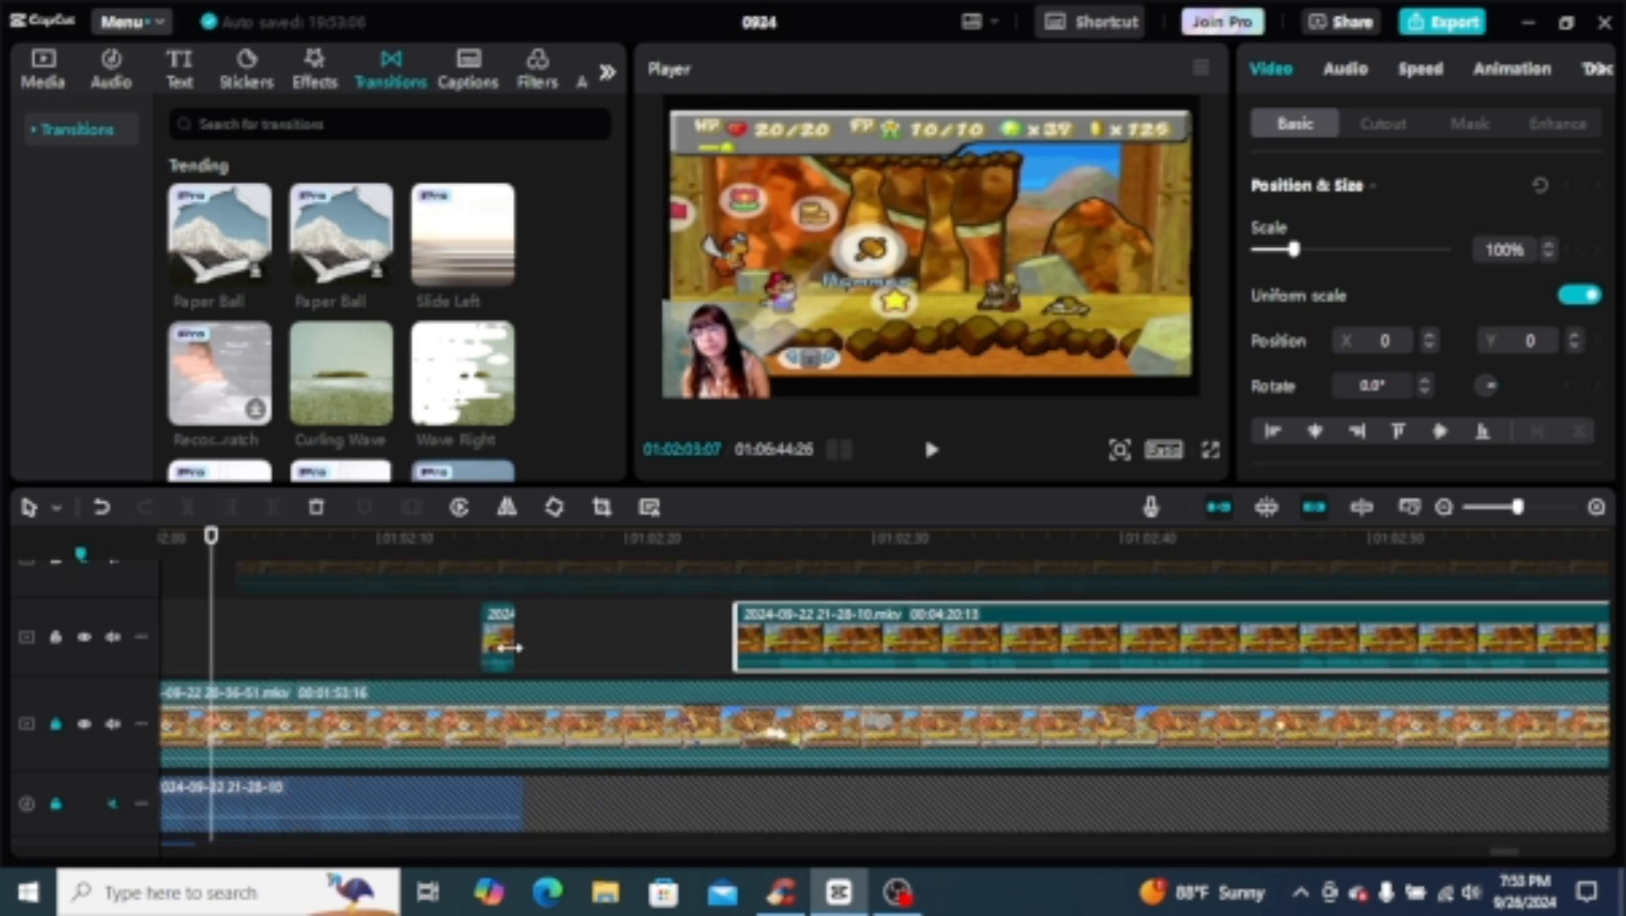
left_click_drag(509, 646, 568, 649)
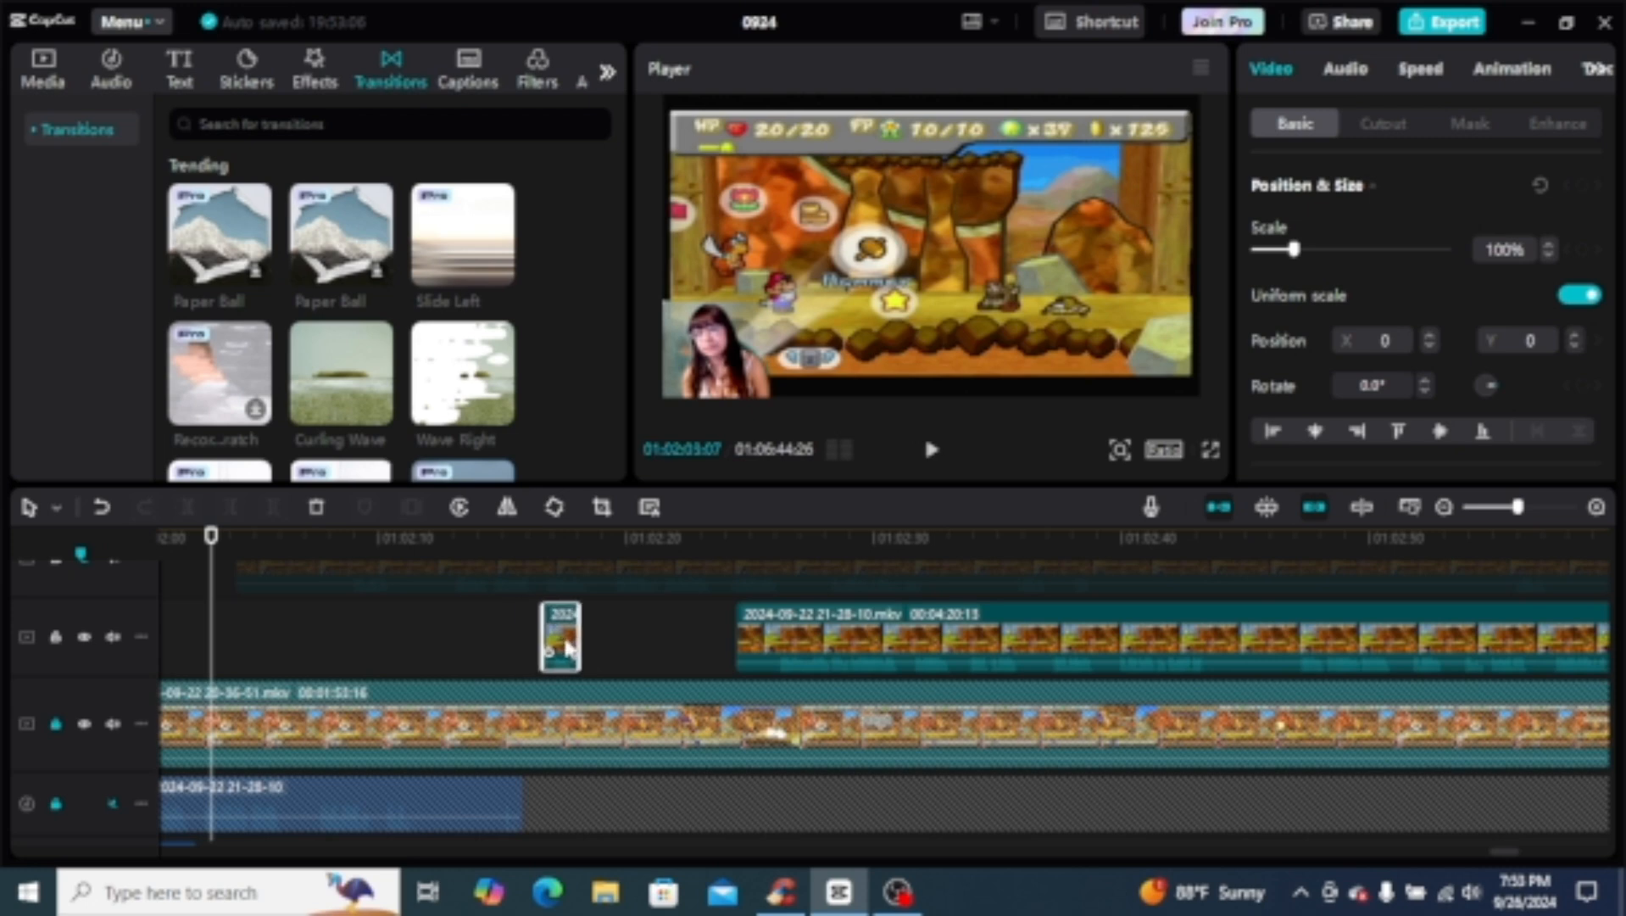
Step: Place the playhead at 01:02:16:17 and align the short overlay piece with it, just past the end of the audio clip
scroll(541, 643, "up", 2)
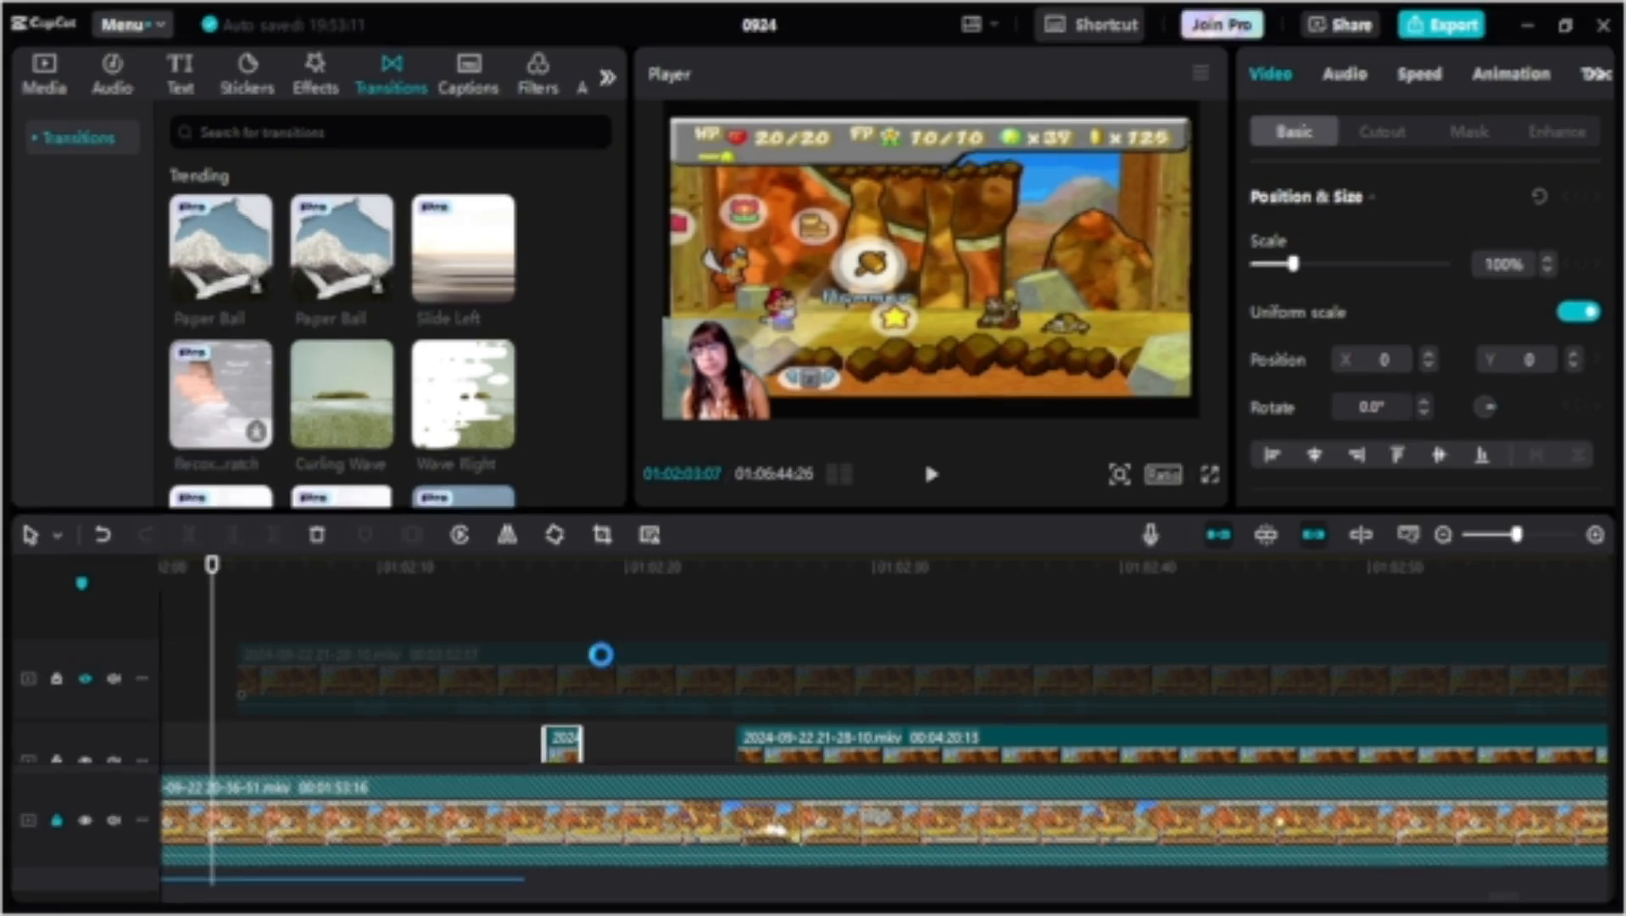
scroll(600, 651, "down", 3)
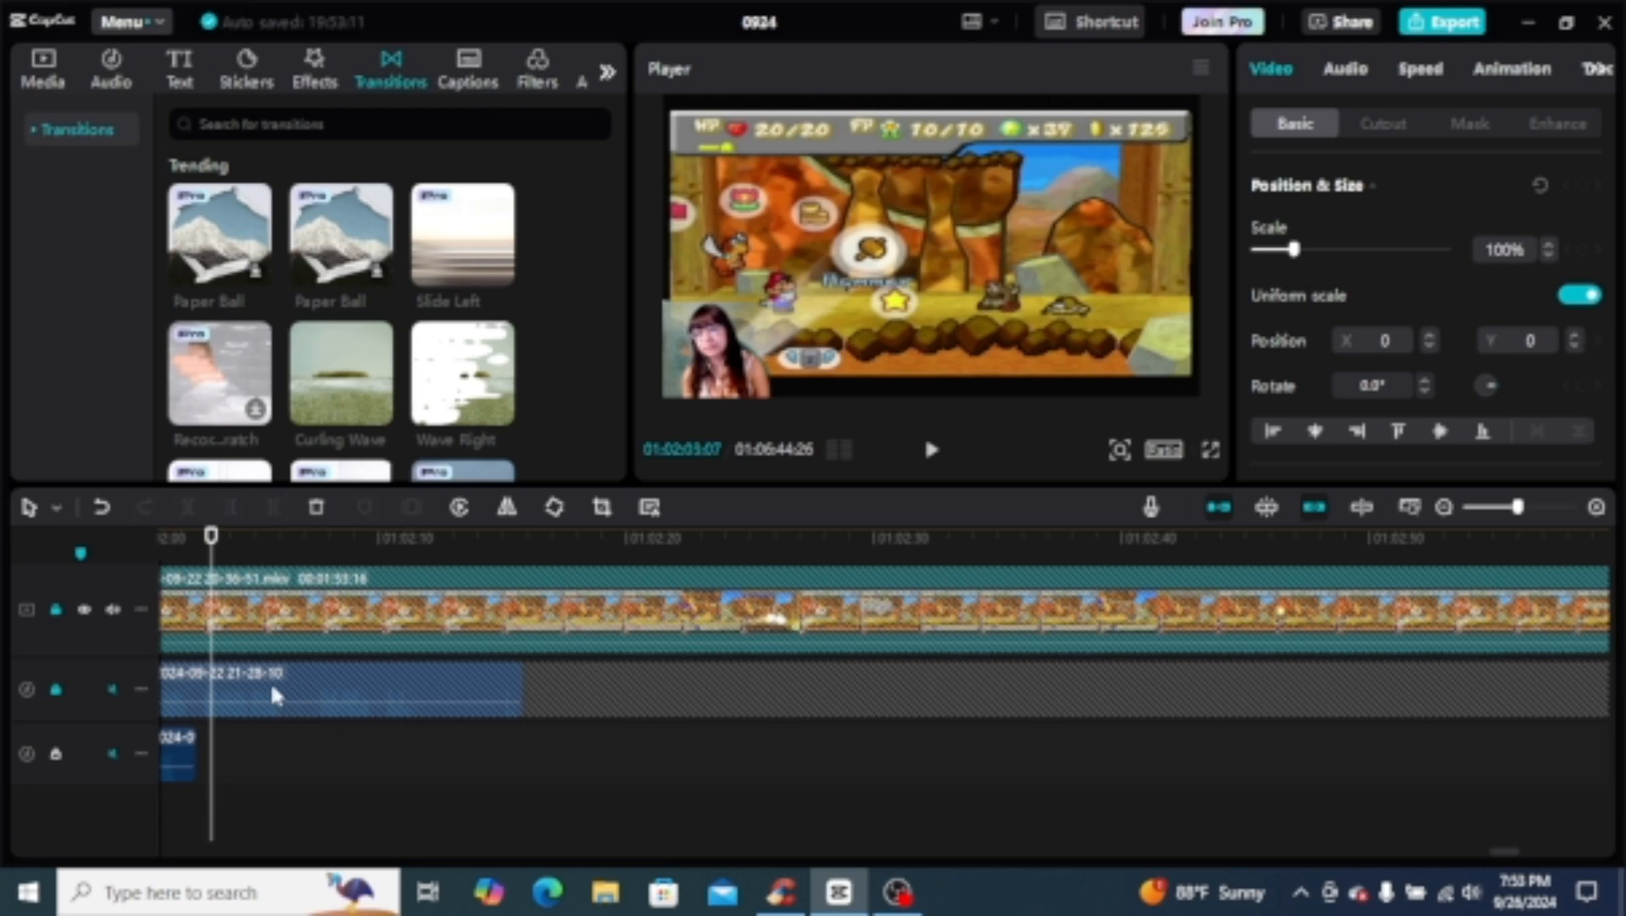
scroll(836, 712, "up", 3)
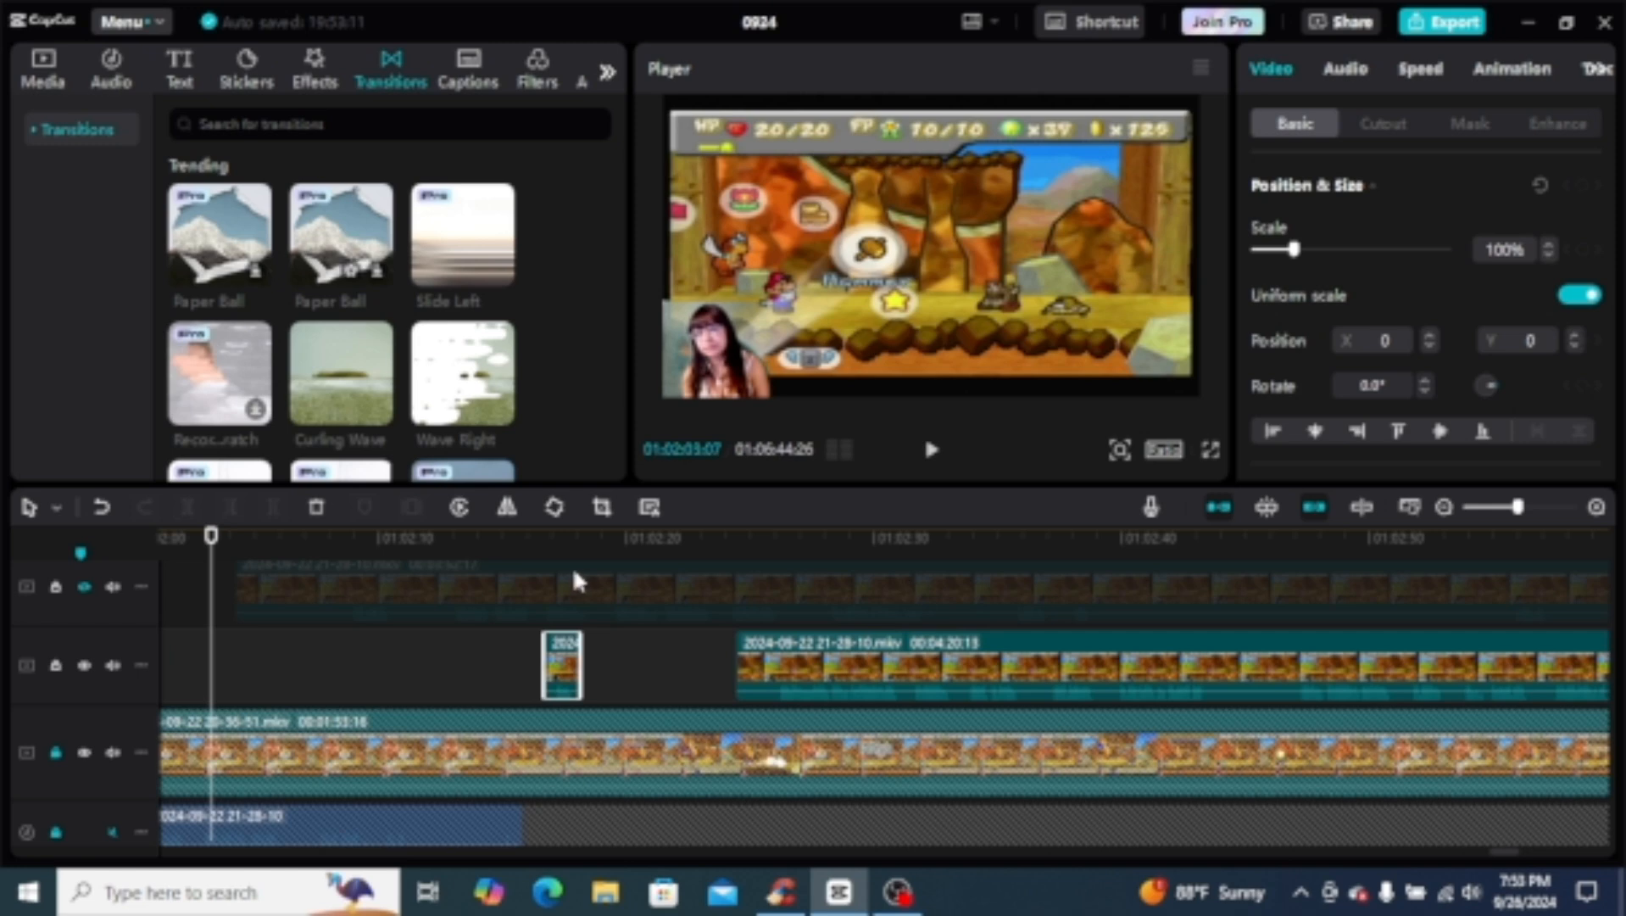
scroll(573, 585, "down", 1)
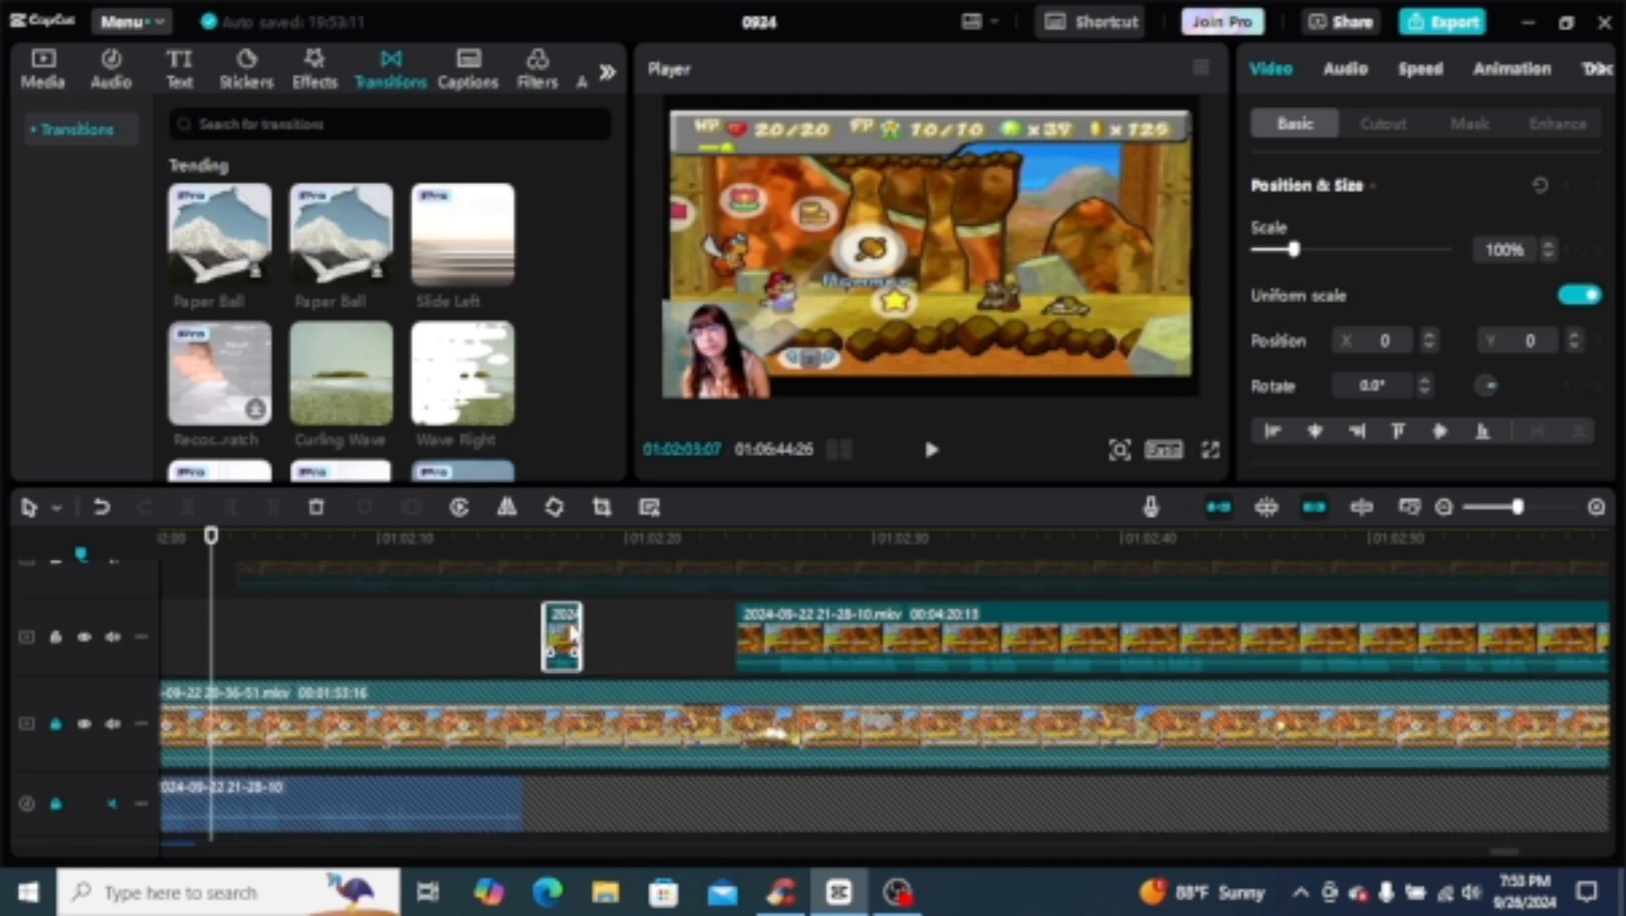
left_click(520, 624)
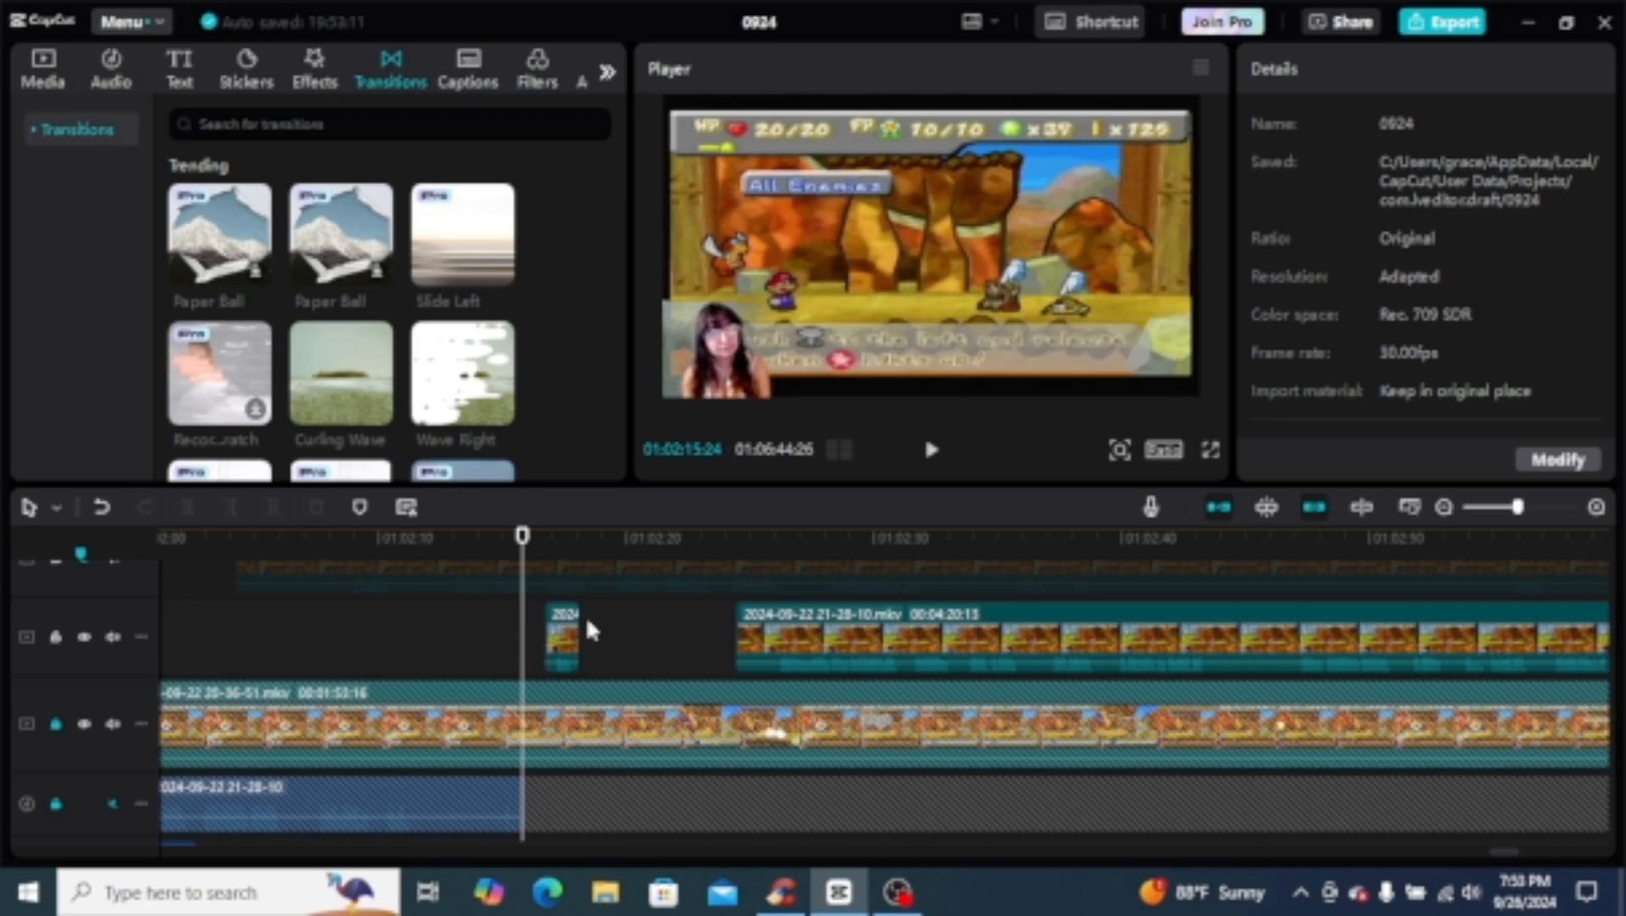
left_click(536, 616)
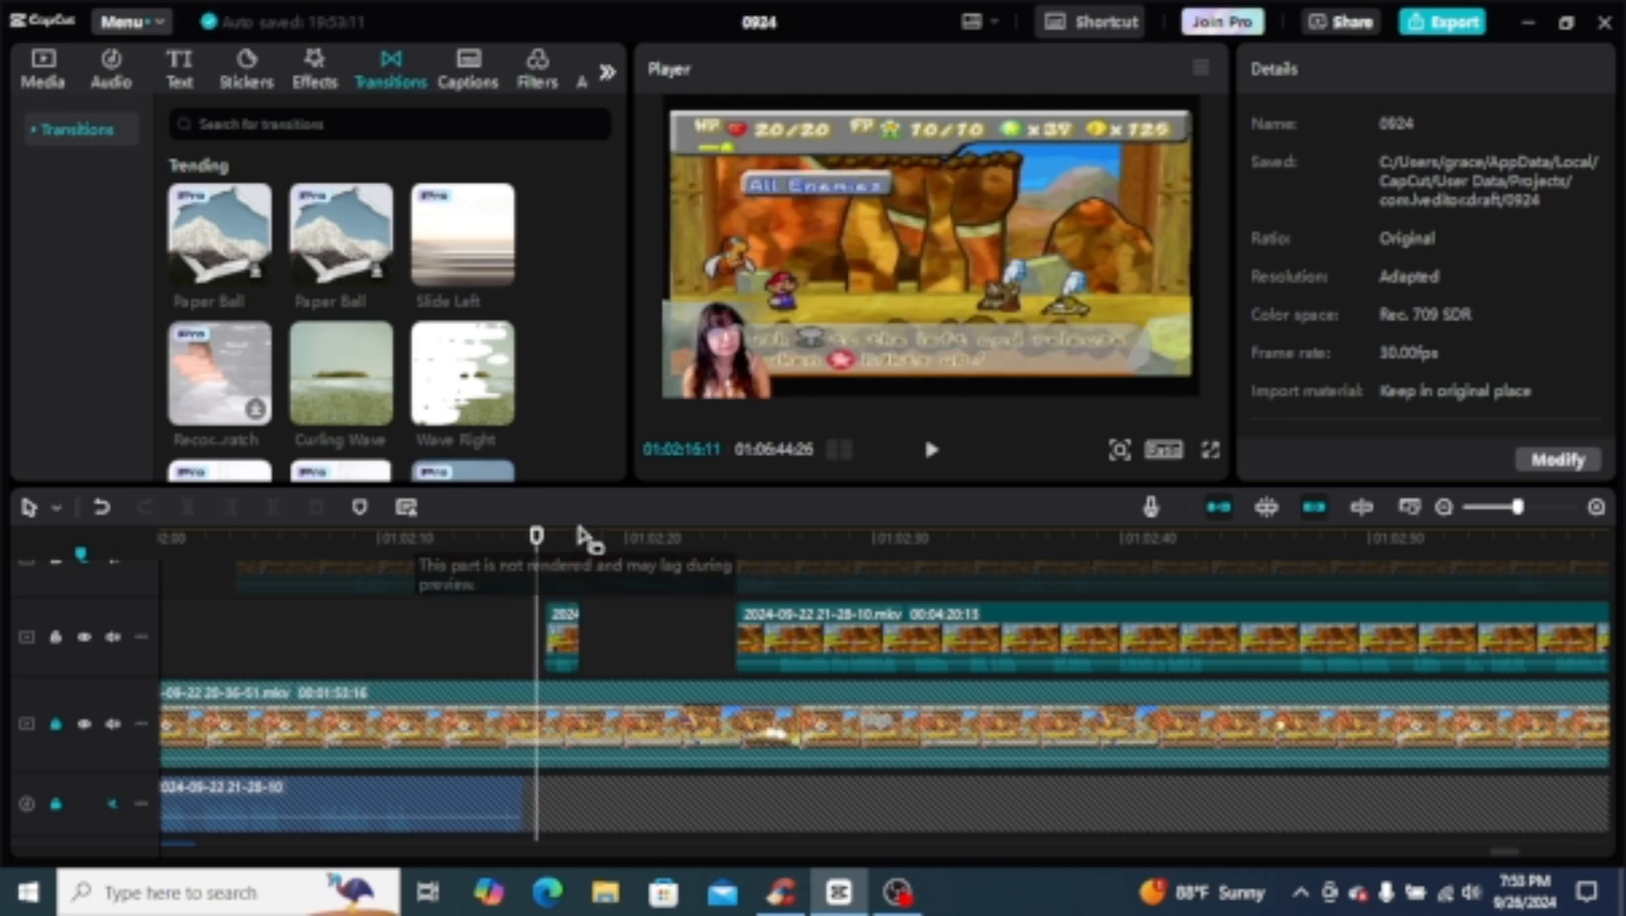
left_click_drag(539, 542, 541, 543)
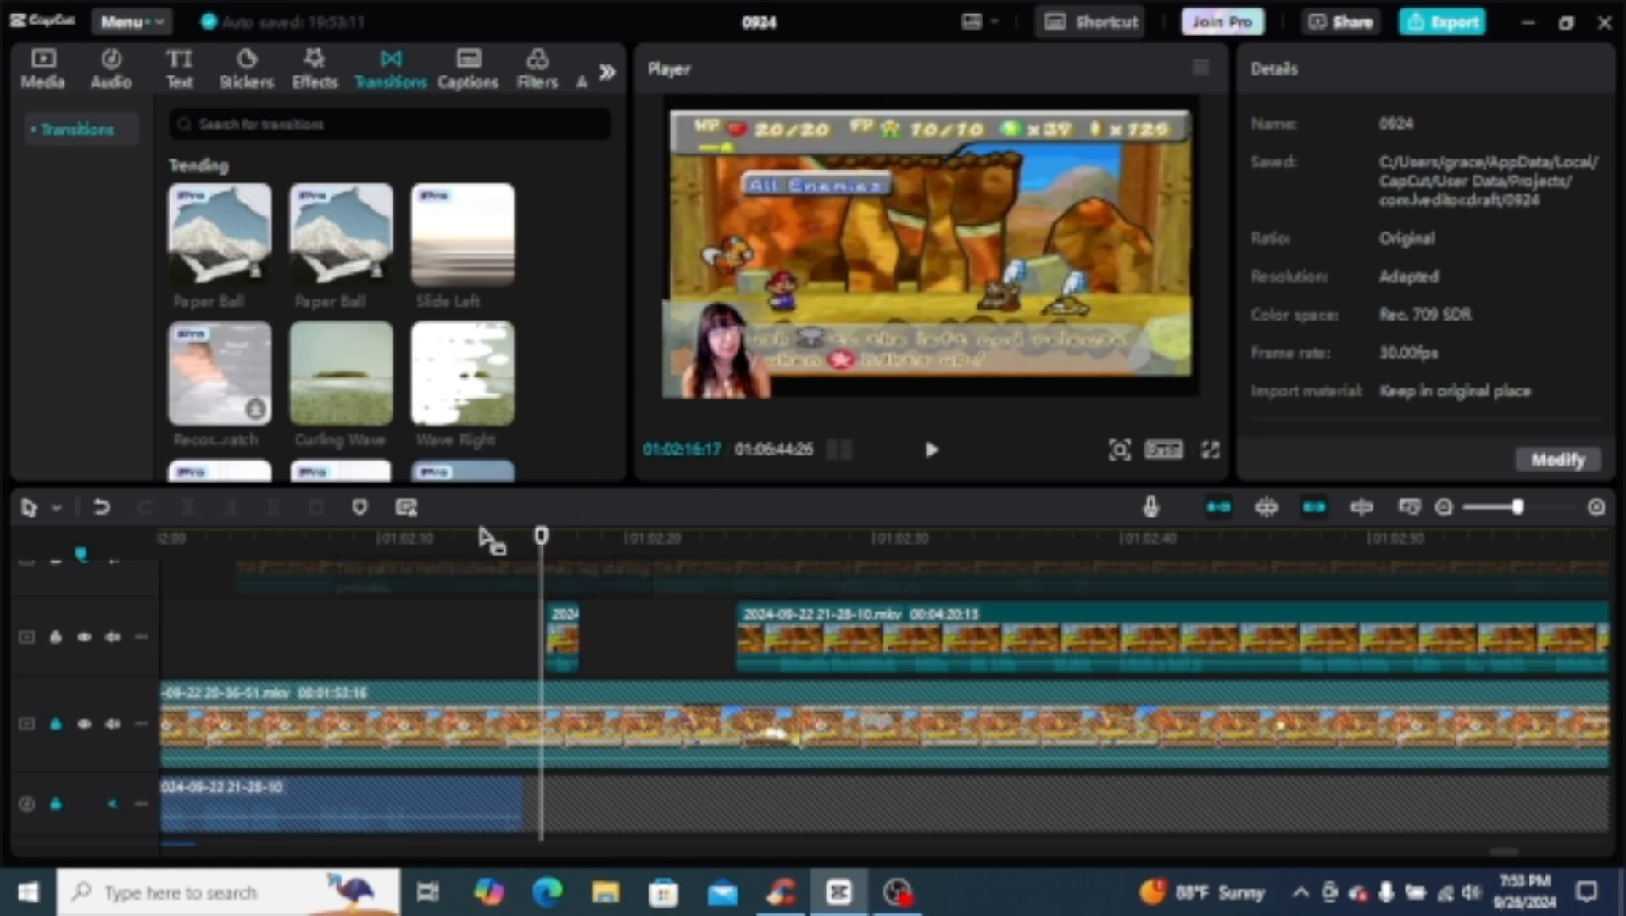
left_click(557, 626)
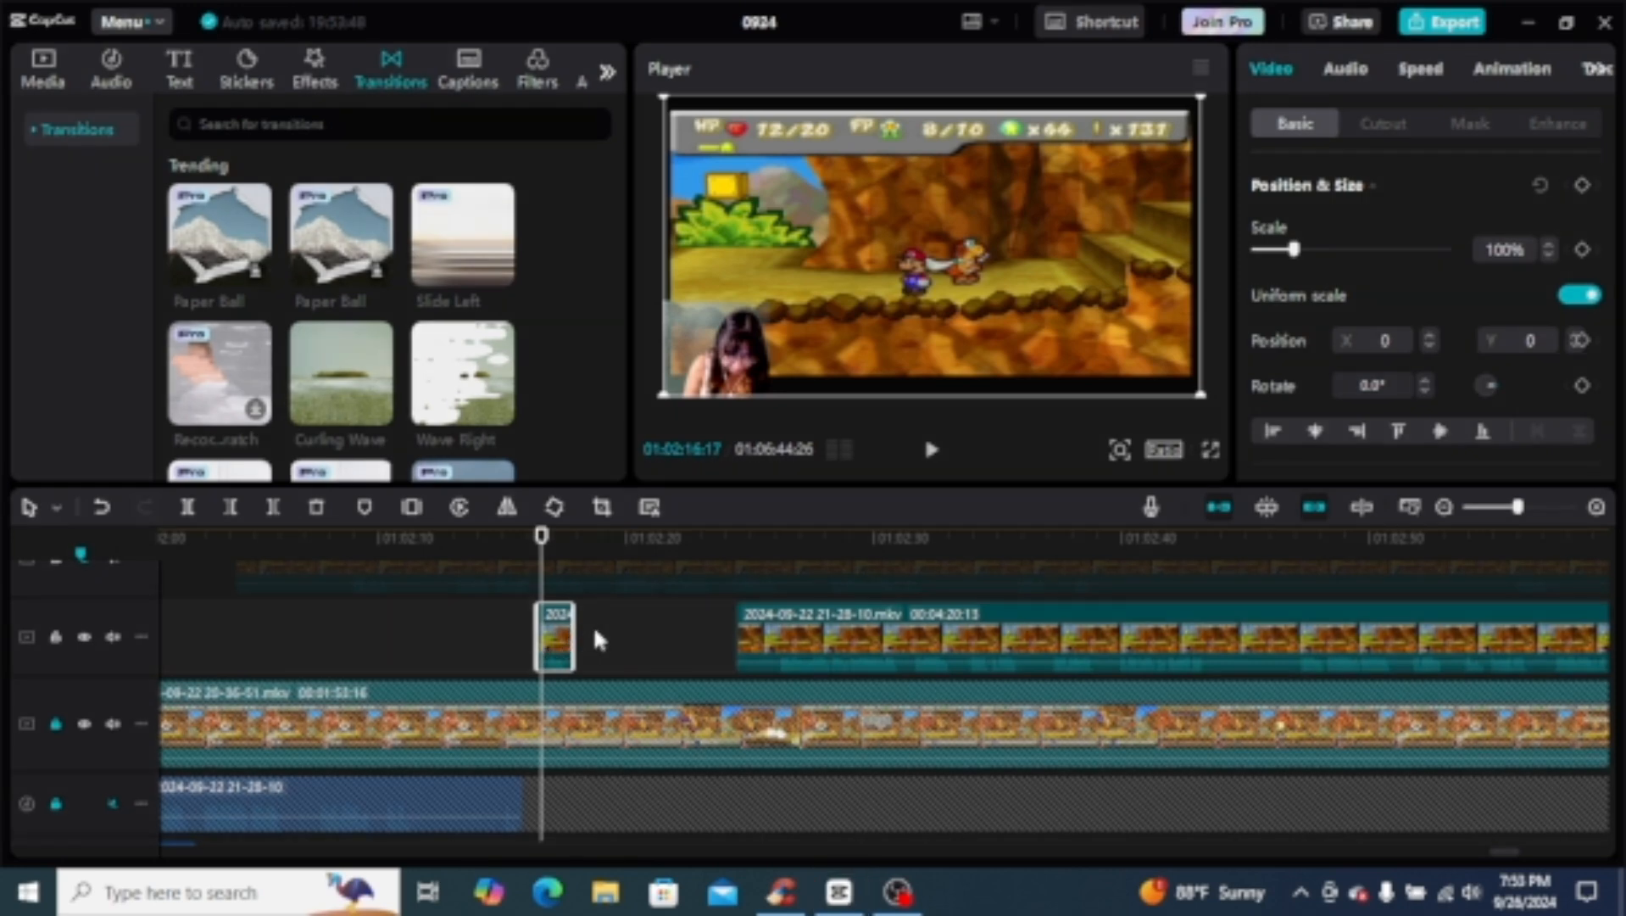
Step: Extract the audio from the short overlay piece and delete the piece's video, unlocking the upper audio track
right_click(595, 633)
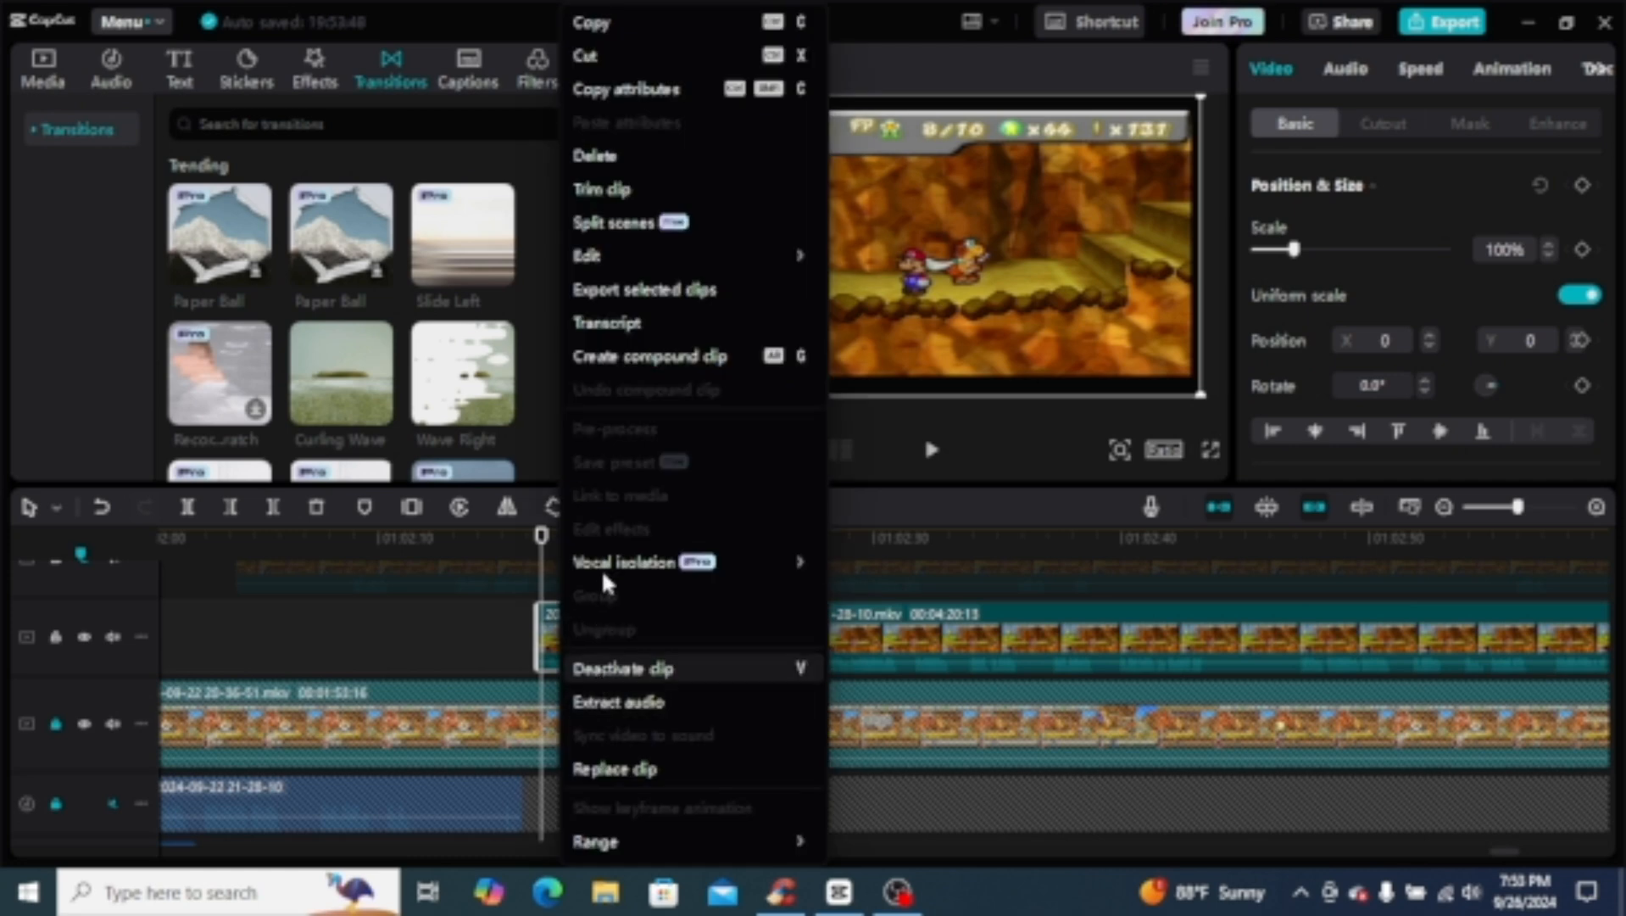
left_click(608, 702)
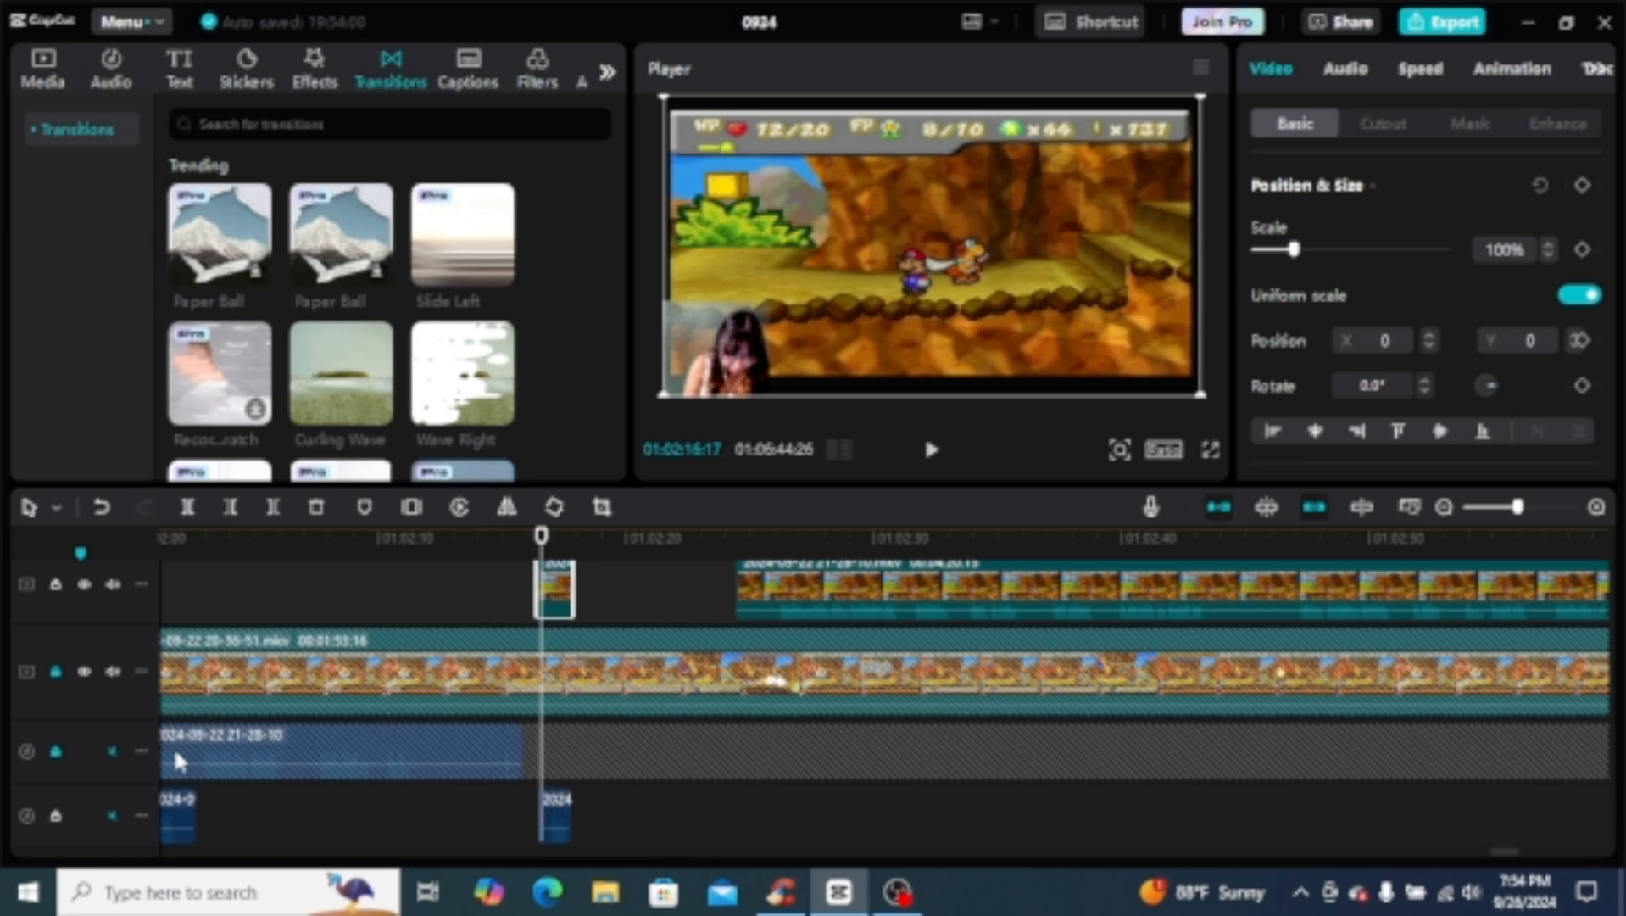
left_click(55, 750)
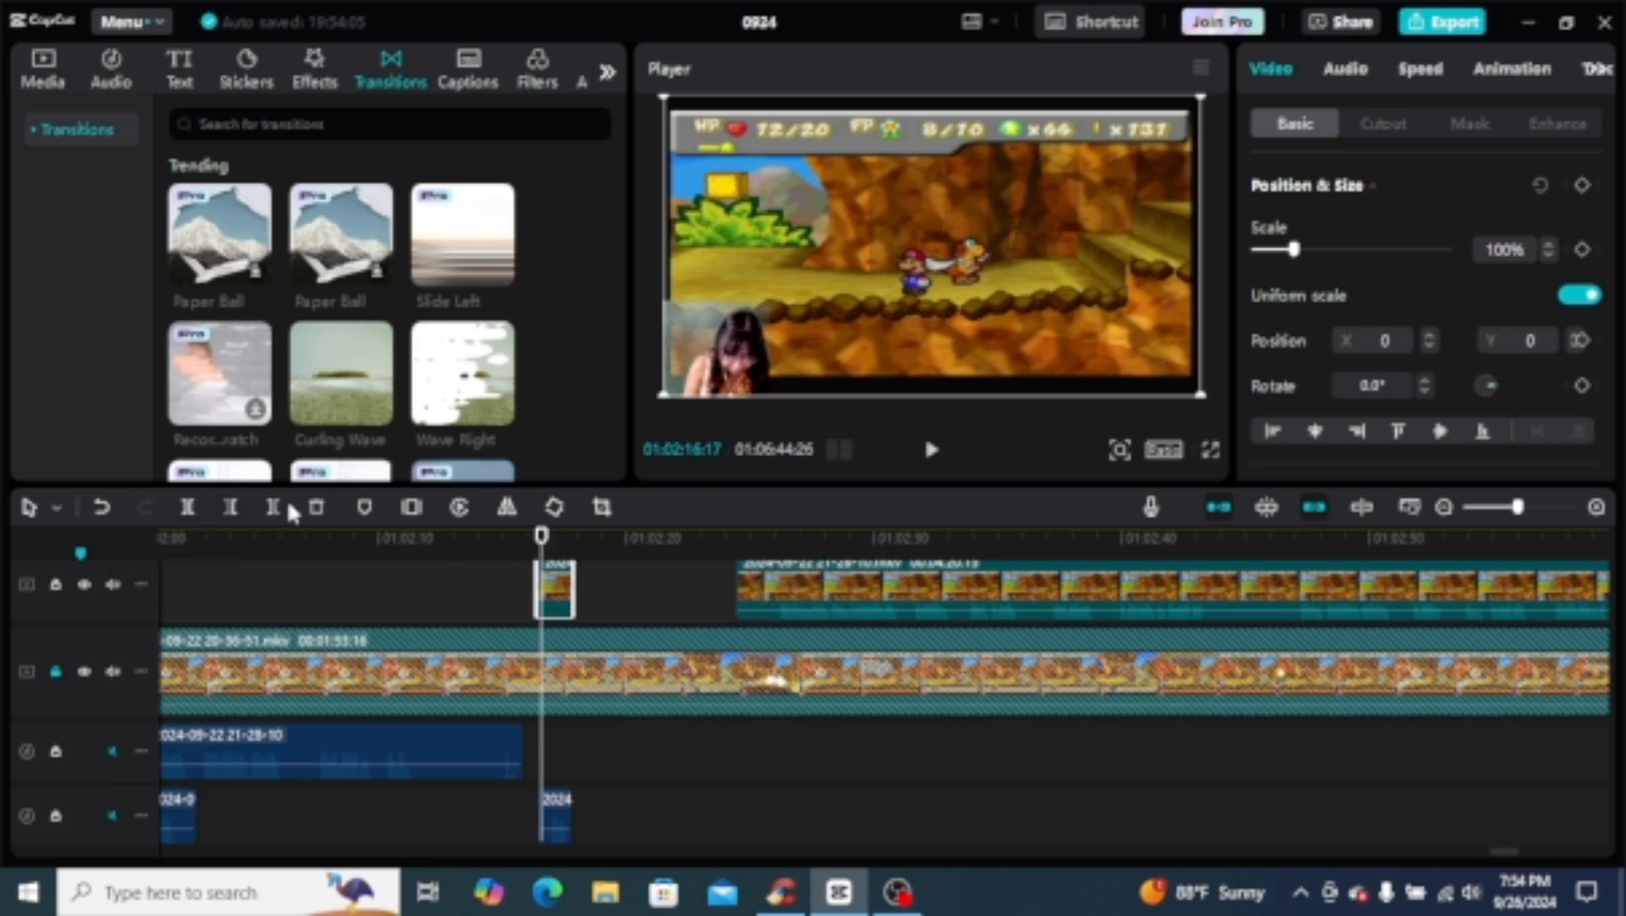
left_click(314, 509)
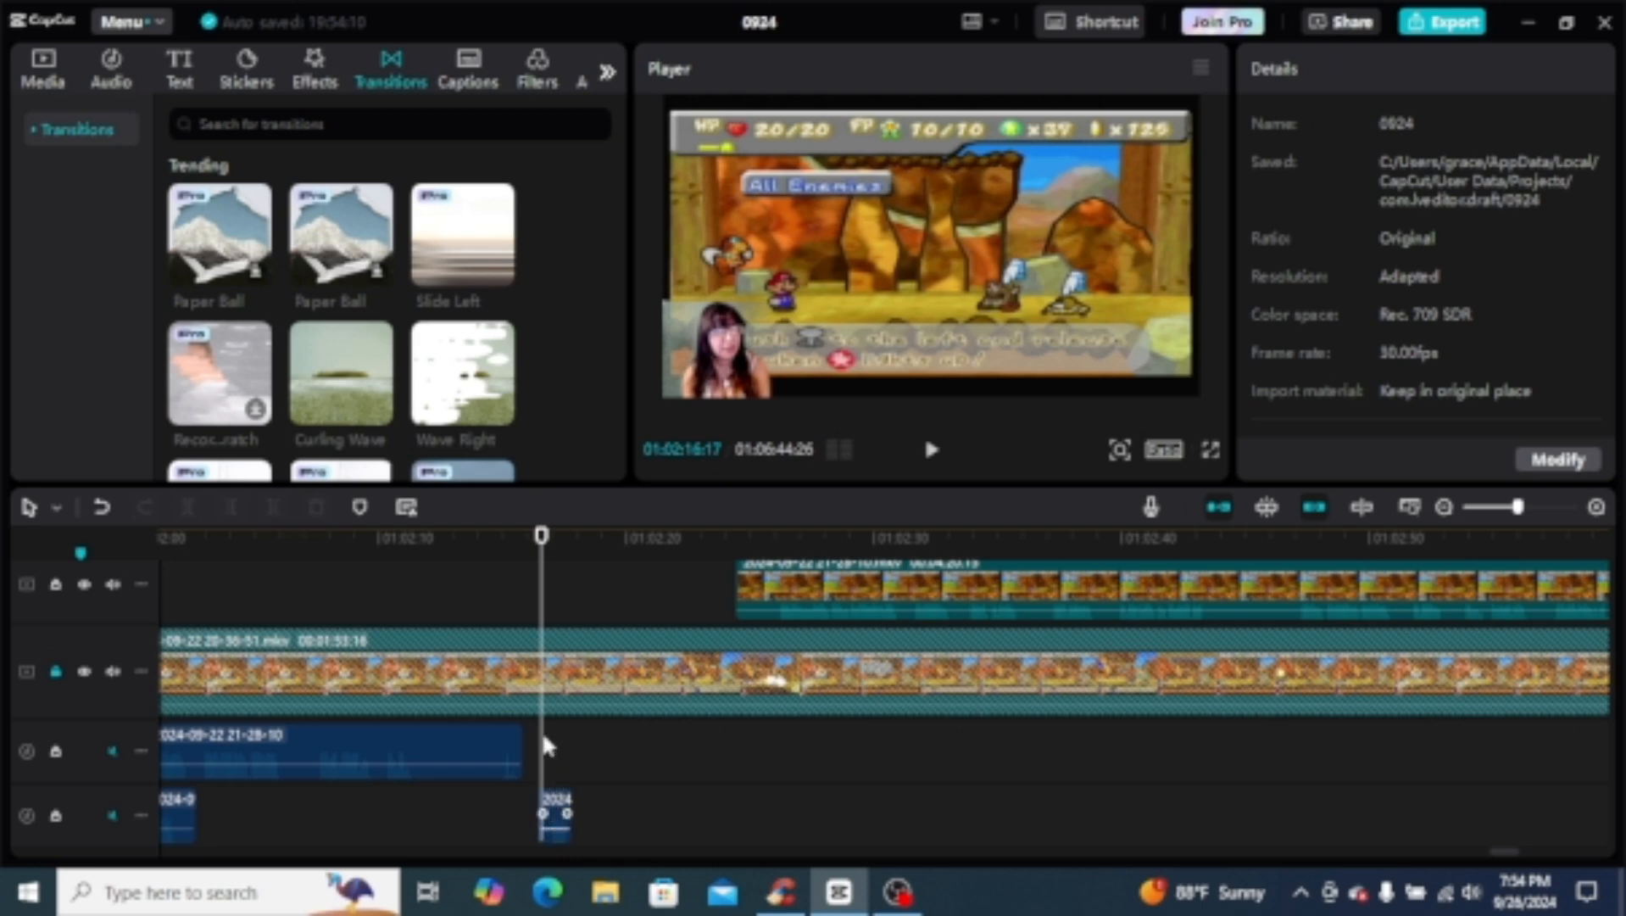
Step: Move the extracted audio snippet to the end of the upper audio track and unmute that track
left_click_drag(557, 814, 547, 751)
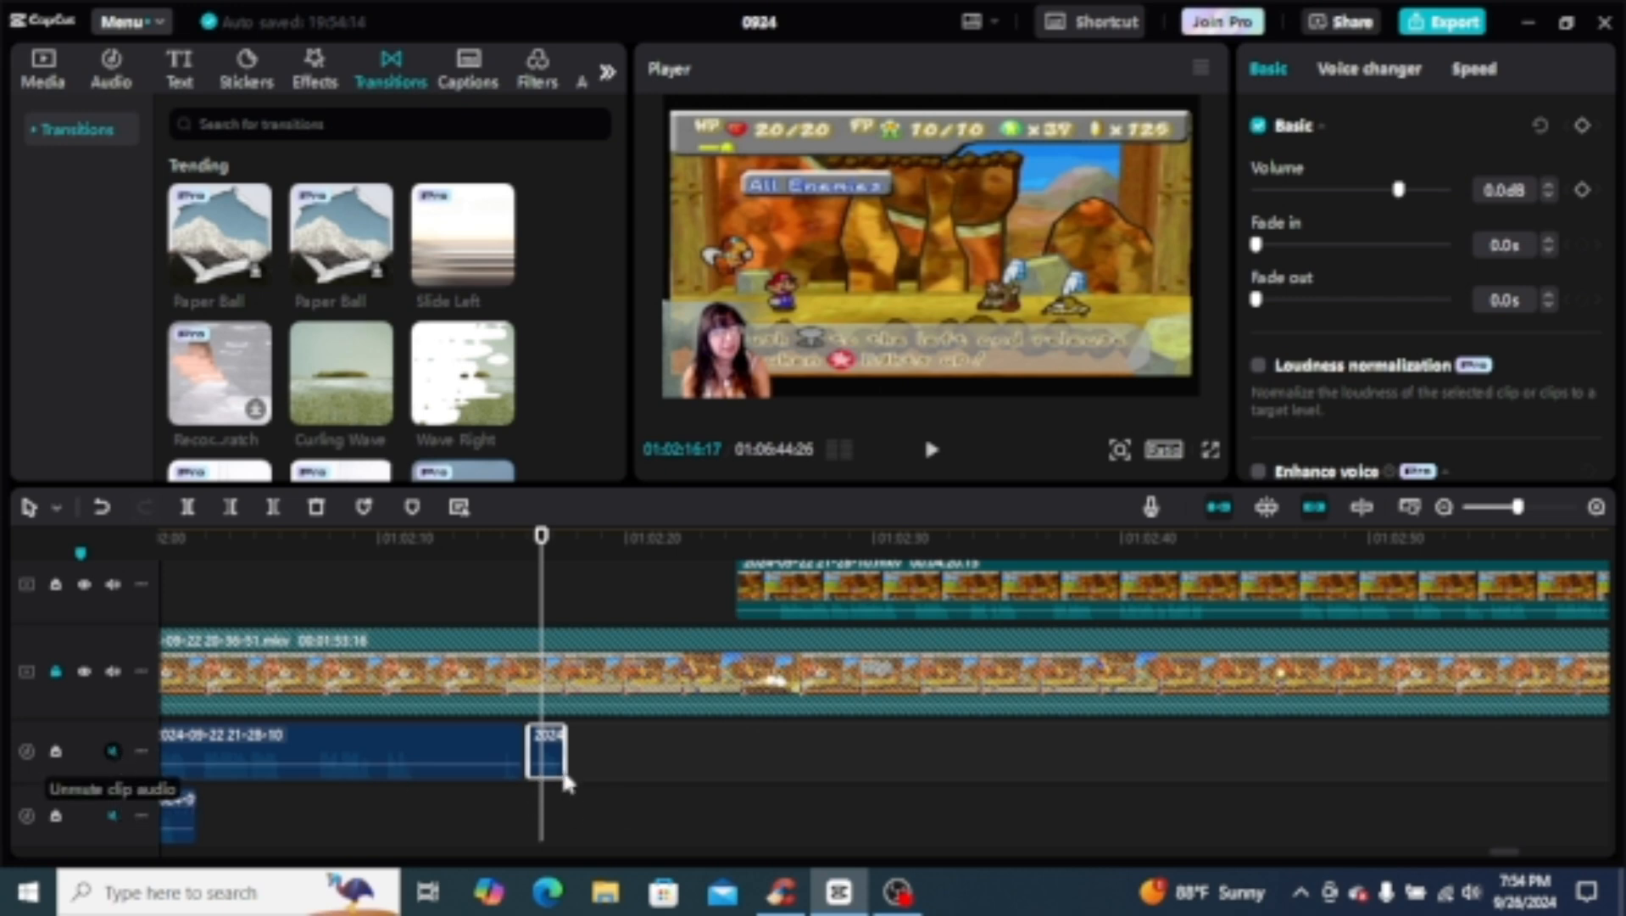
left_click(113, 751)
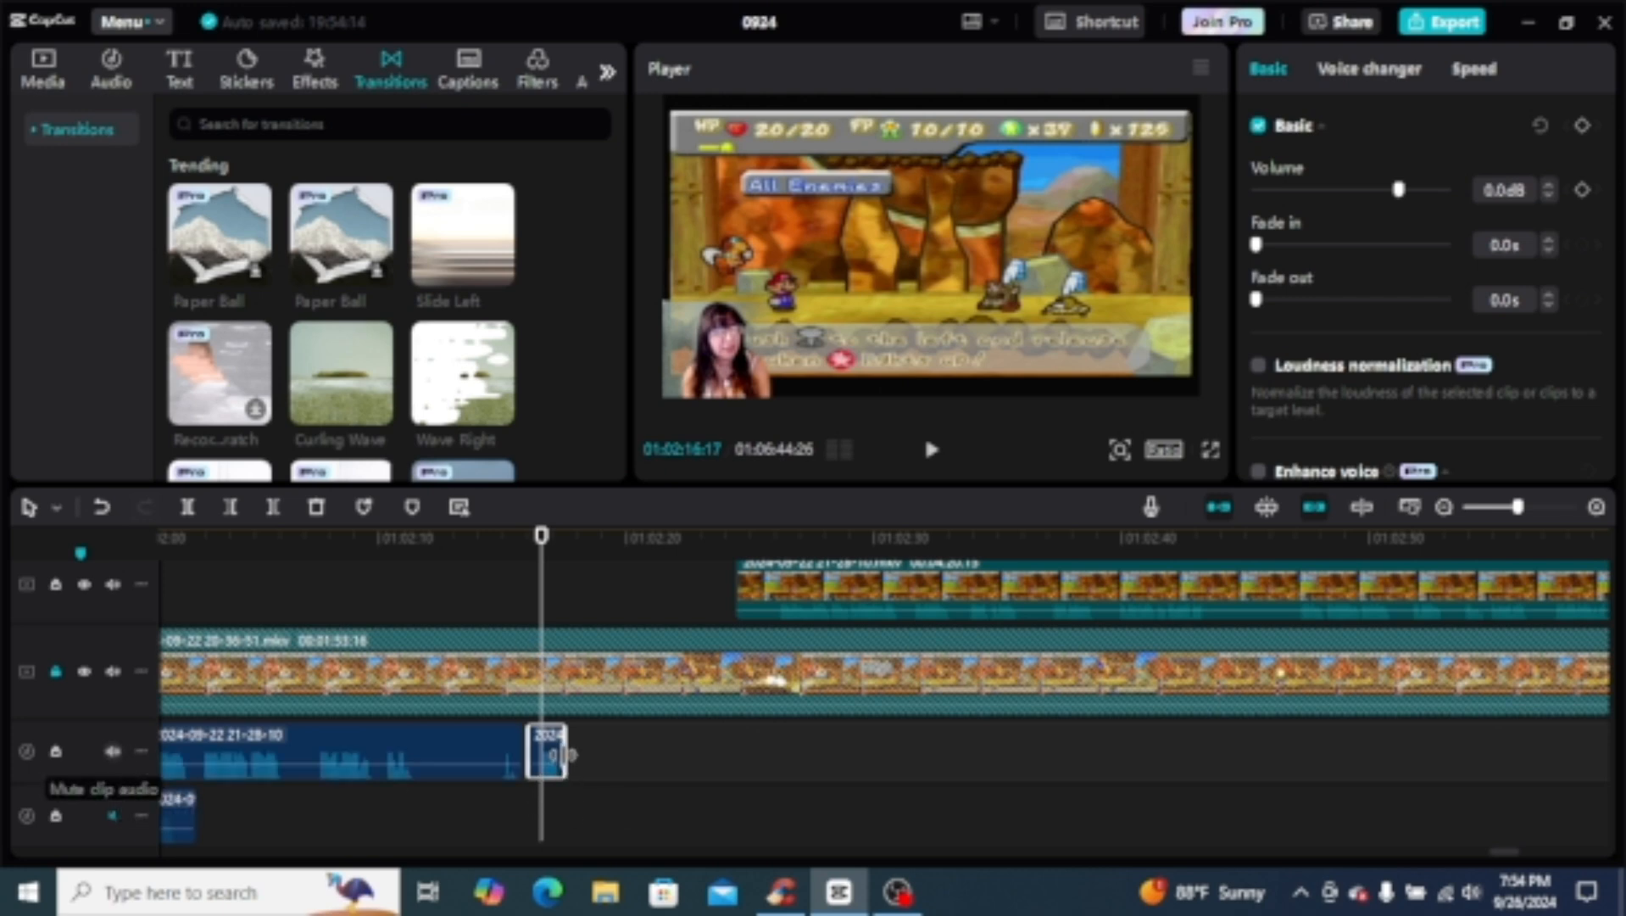
Step: Play the audio join from 01:02:15:28, nudge the extracted snippet against the preceding clip, and return the playhead to 01:02:14:28
left_click(526, 597)
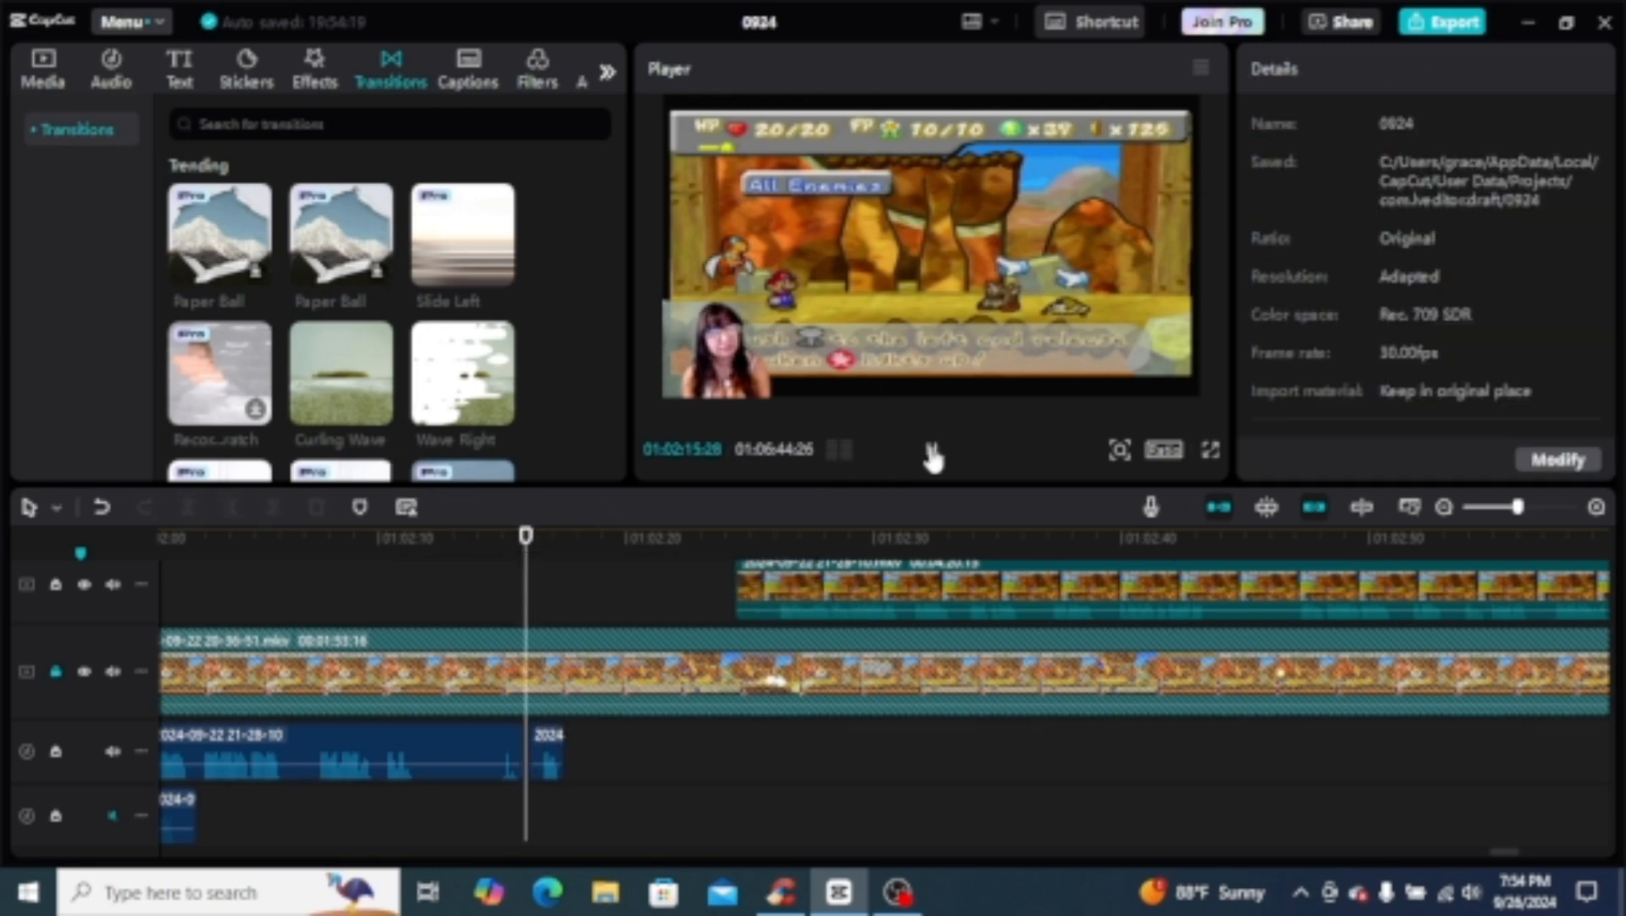
left_click(933, 458)
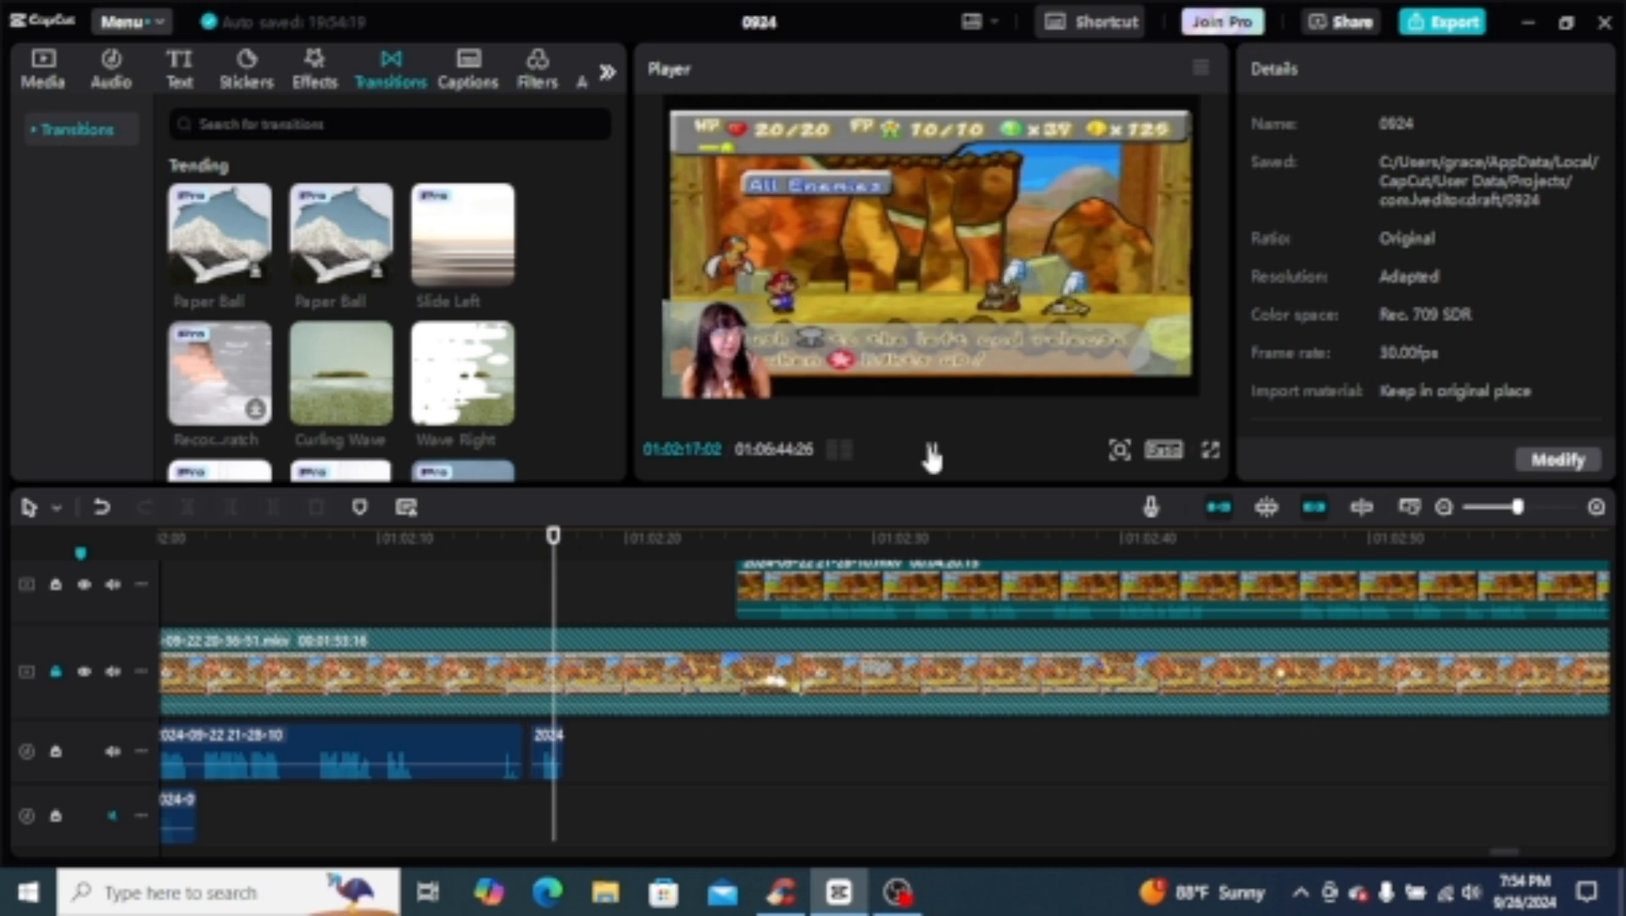
left_click(933, 458)
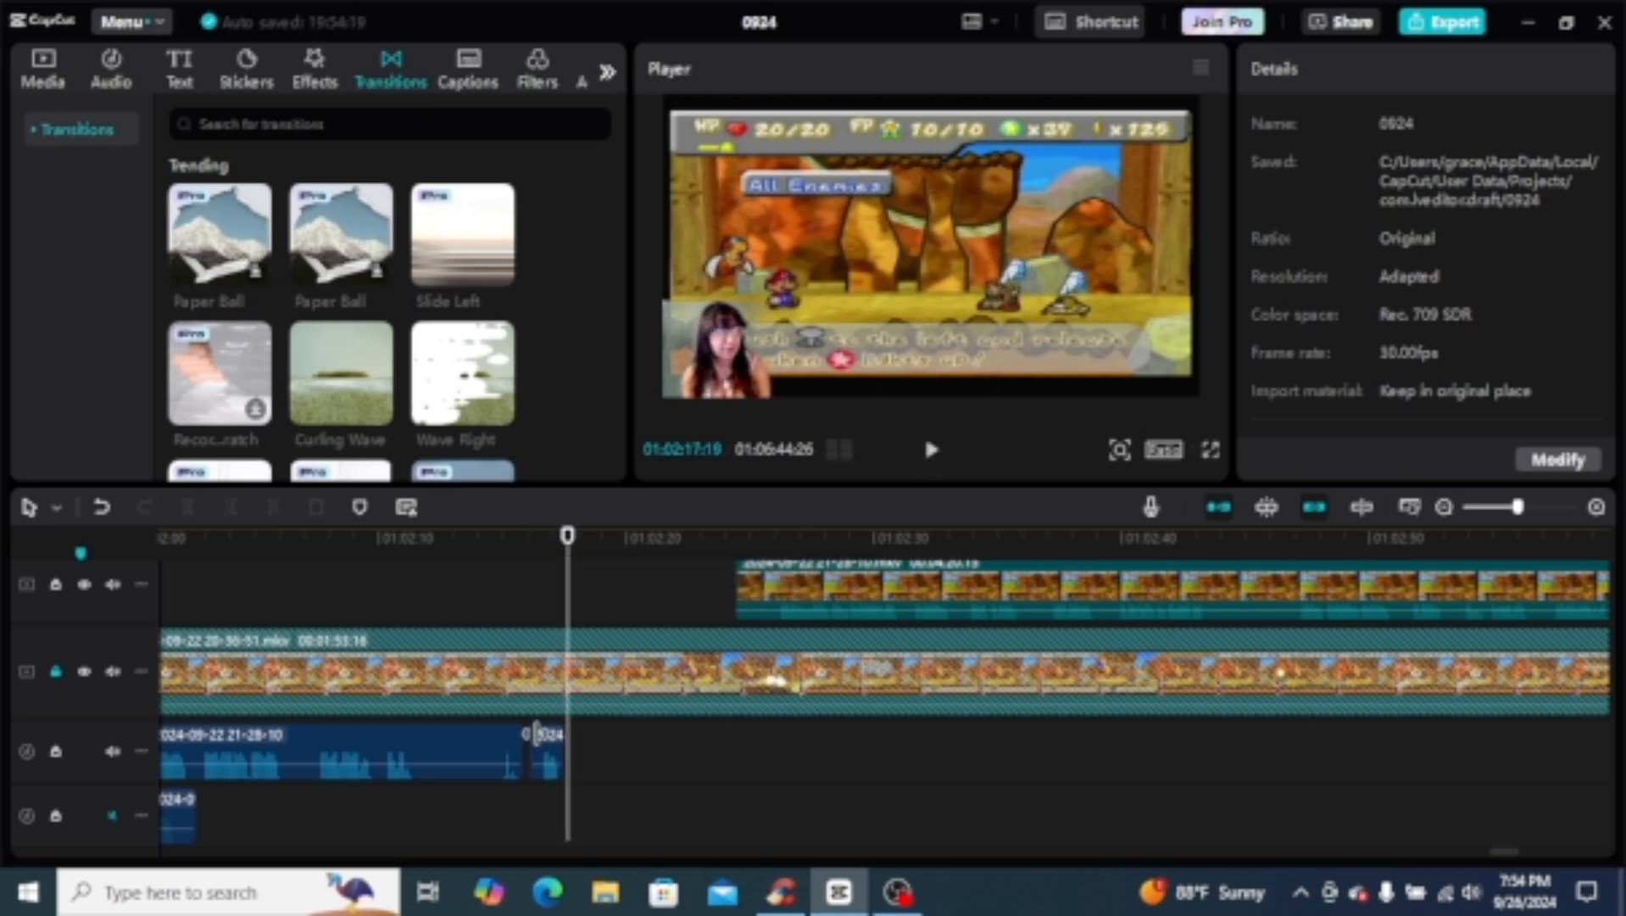
mouse_move(543, 745)
left_mouse_down()
mouse_move(533, 813)
mouse_move(545, 764)
left_mouse_up()
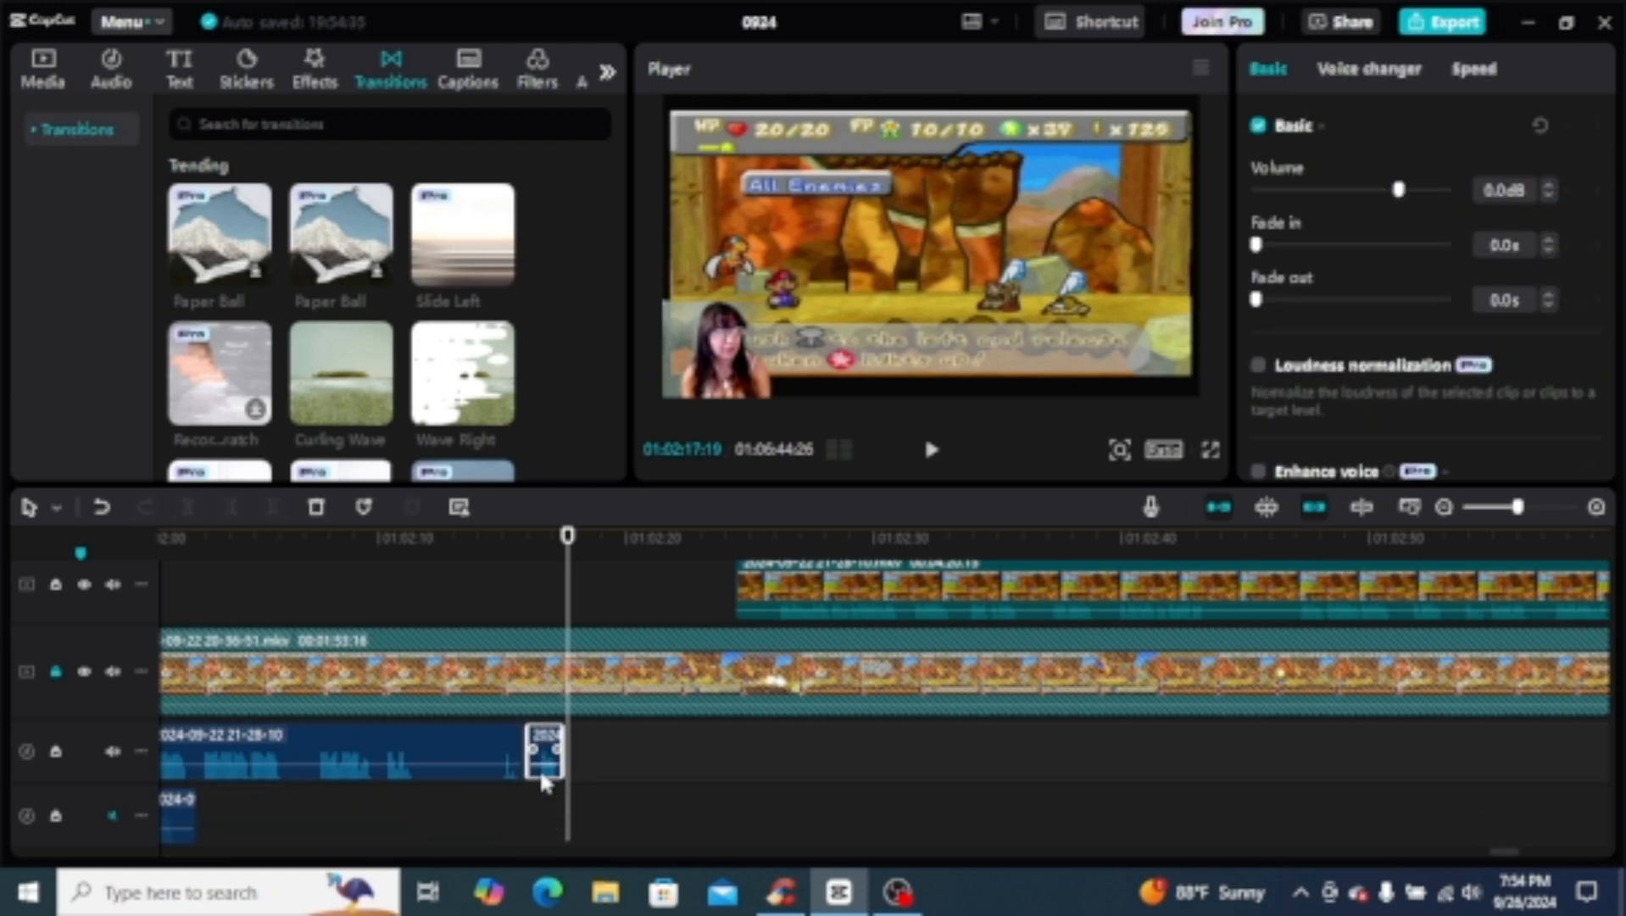
left_click(502, 564)
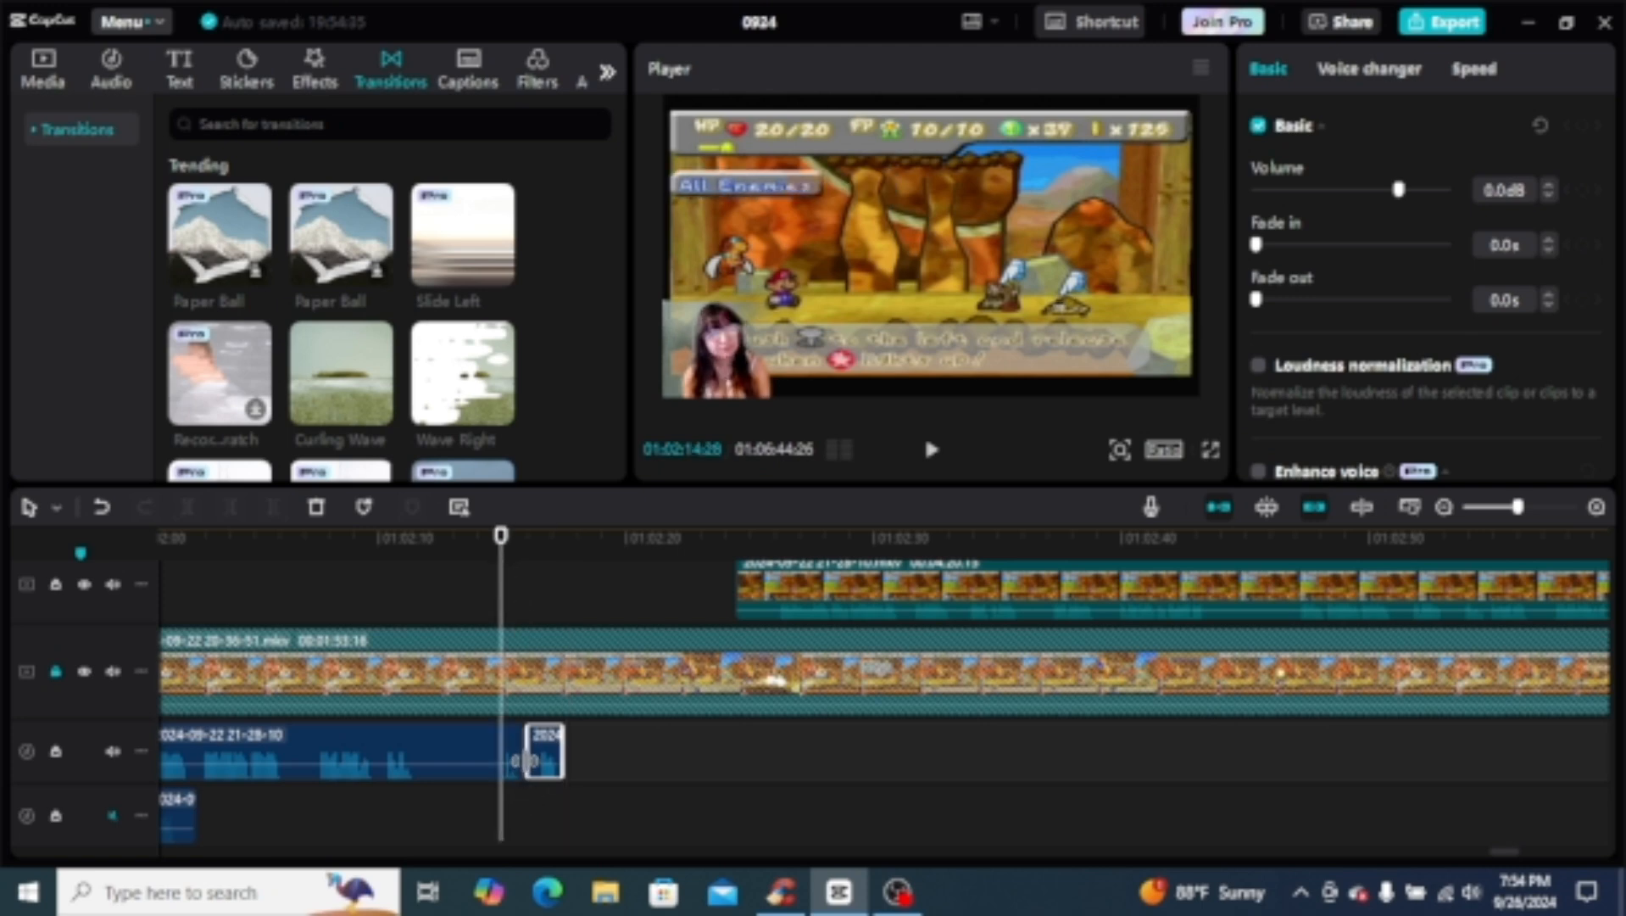
Step: Play the audio join from 01:02:14:28, then replay it from 01:02:14:08 through the end of the extracted snippet
left_click(928, 453)
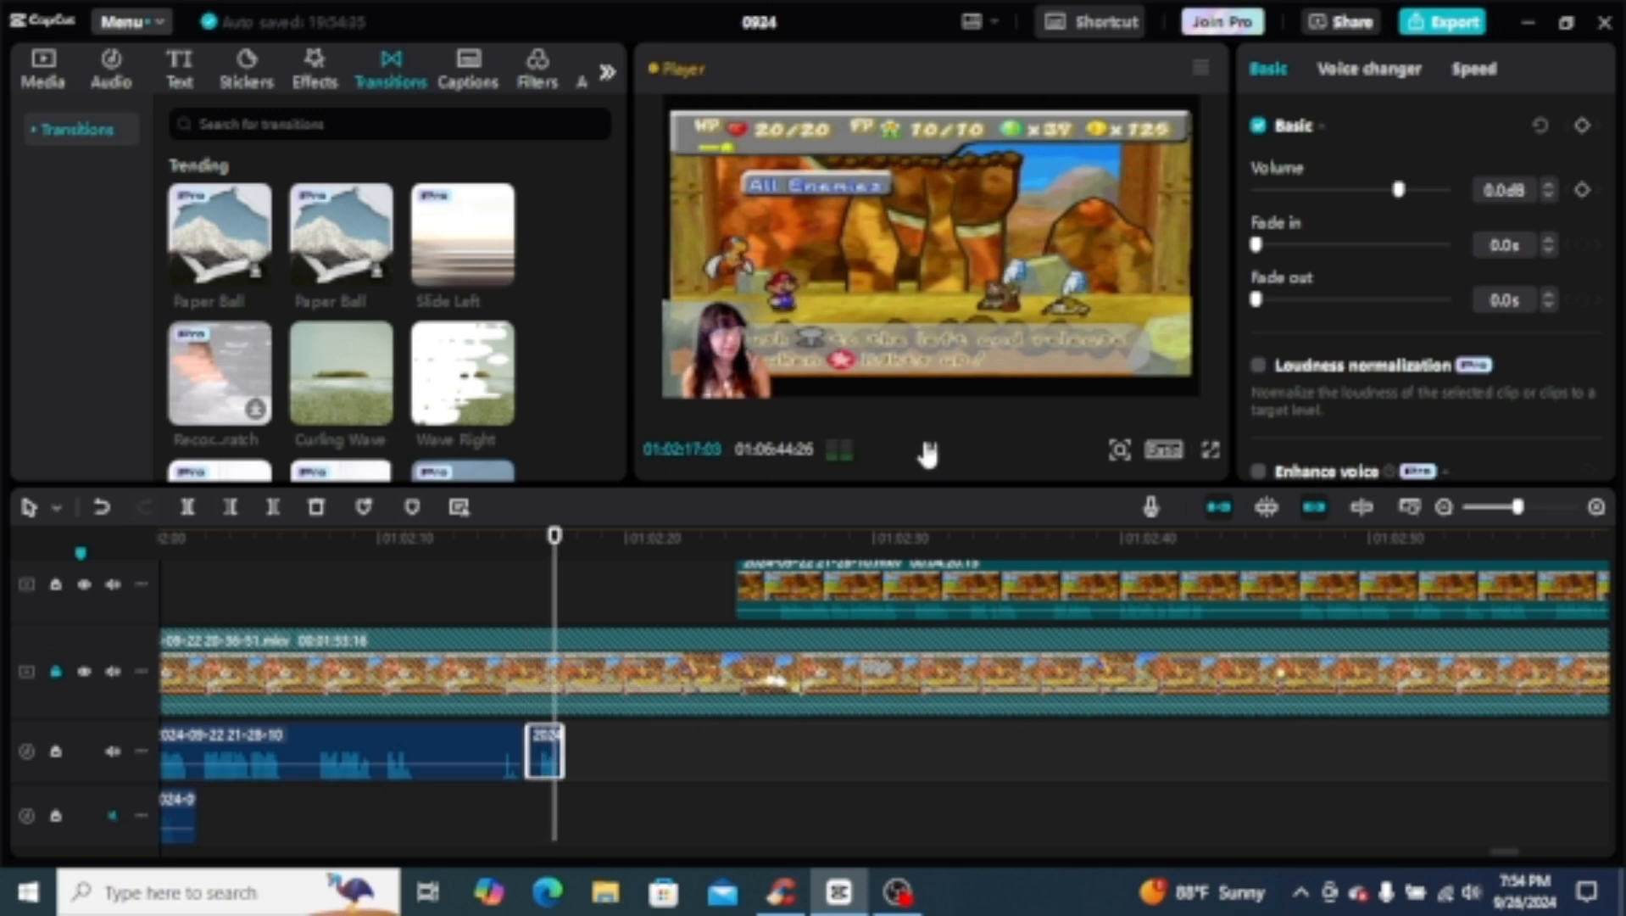
left_click(928, 452)
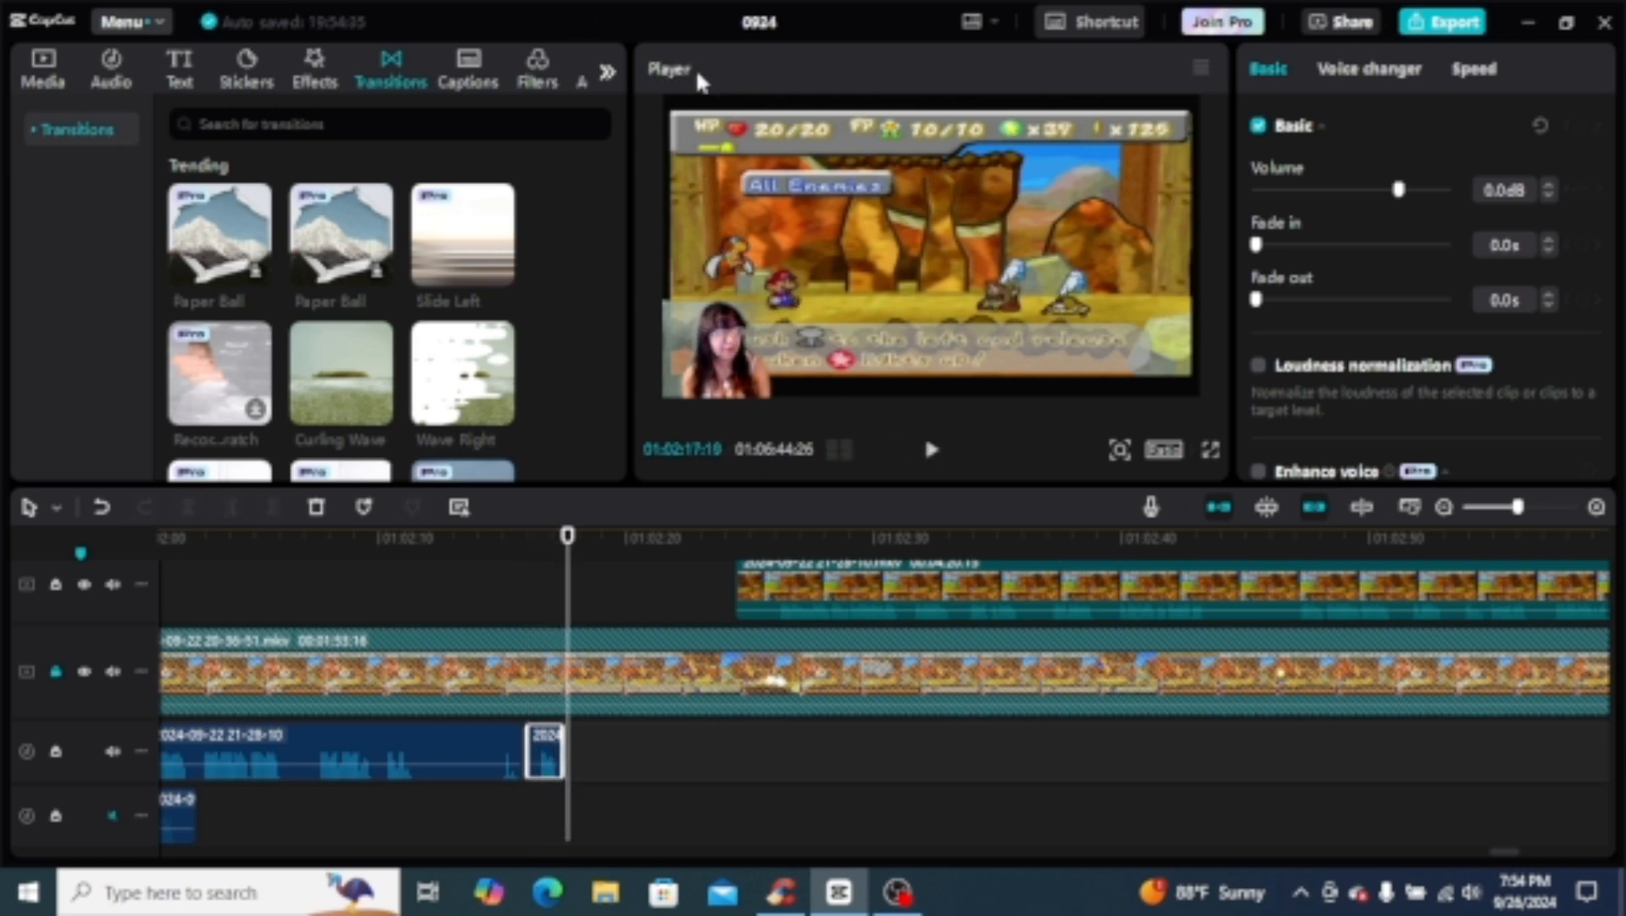
left_click(485, 553)
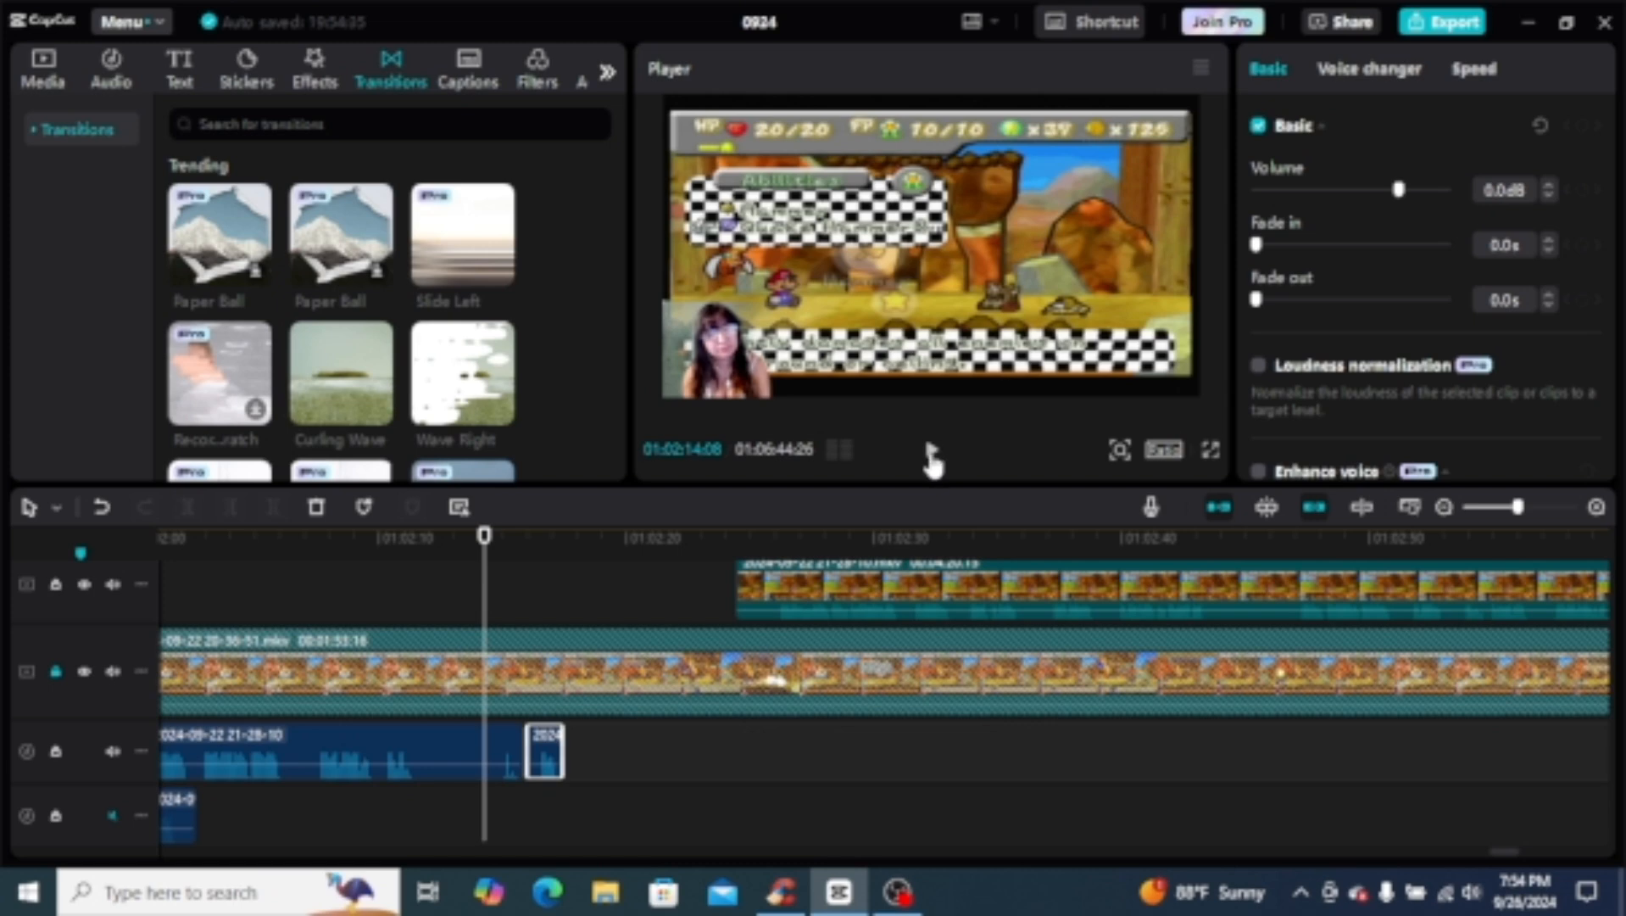
left_click(935, 453)
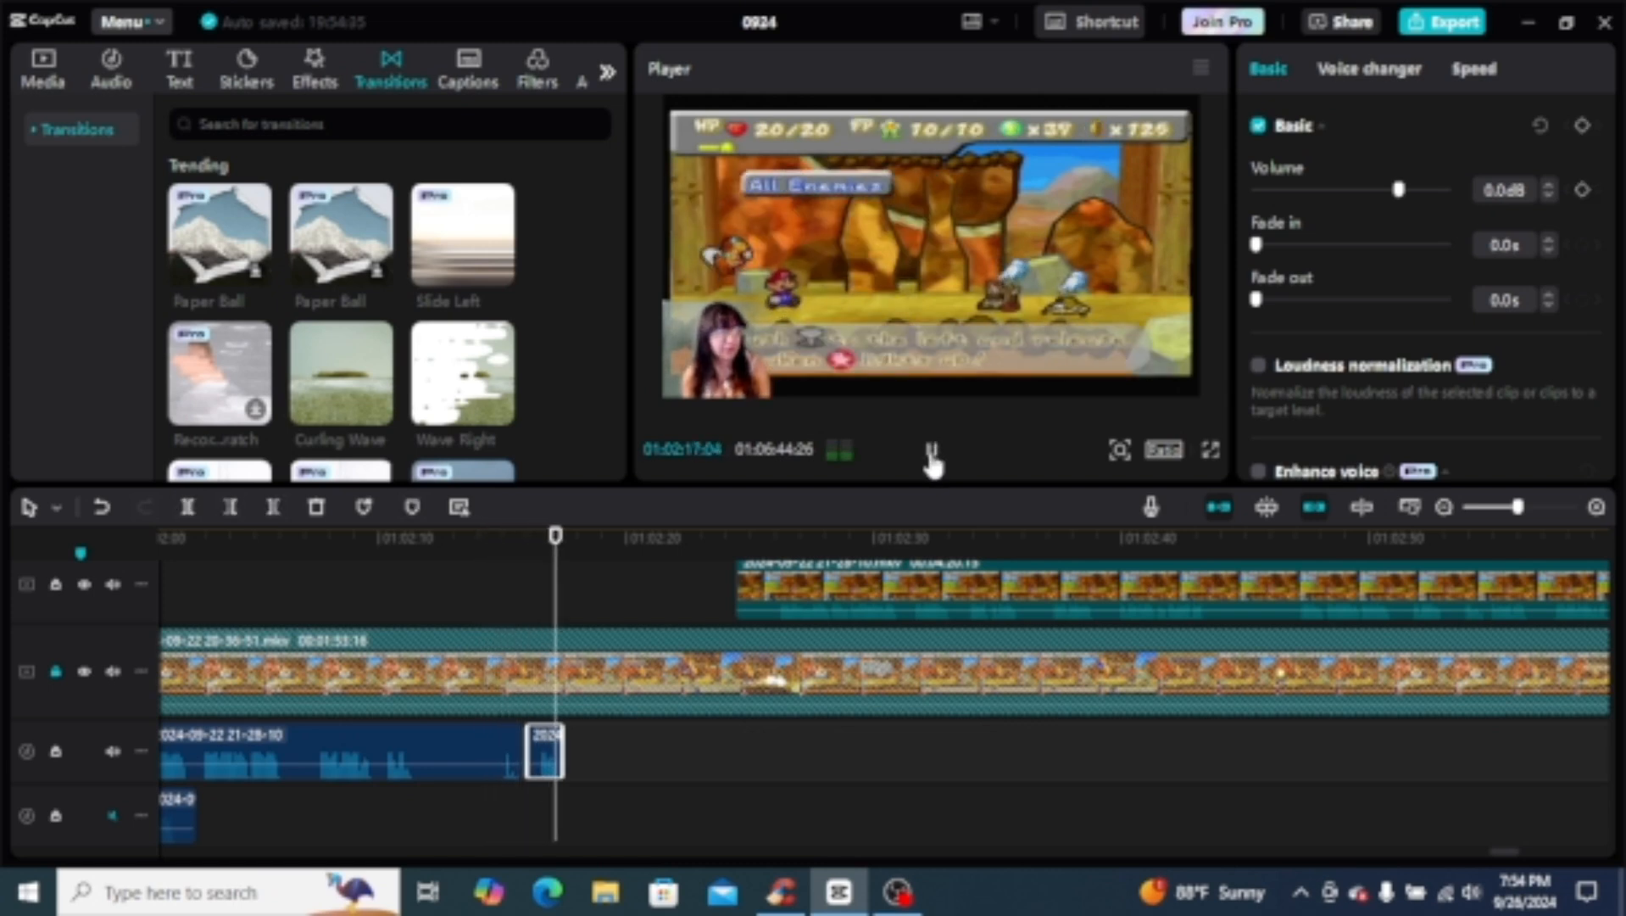
left_click(933, 458)
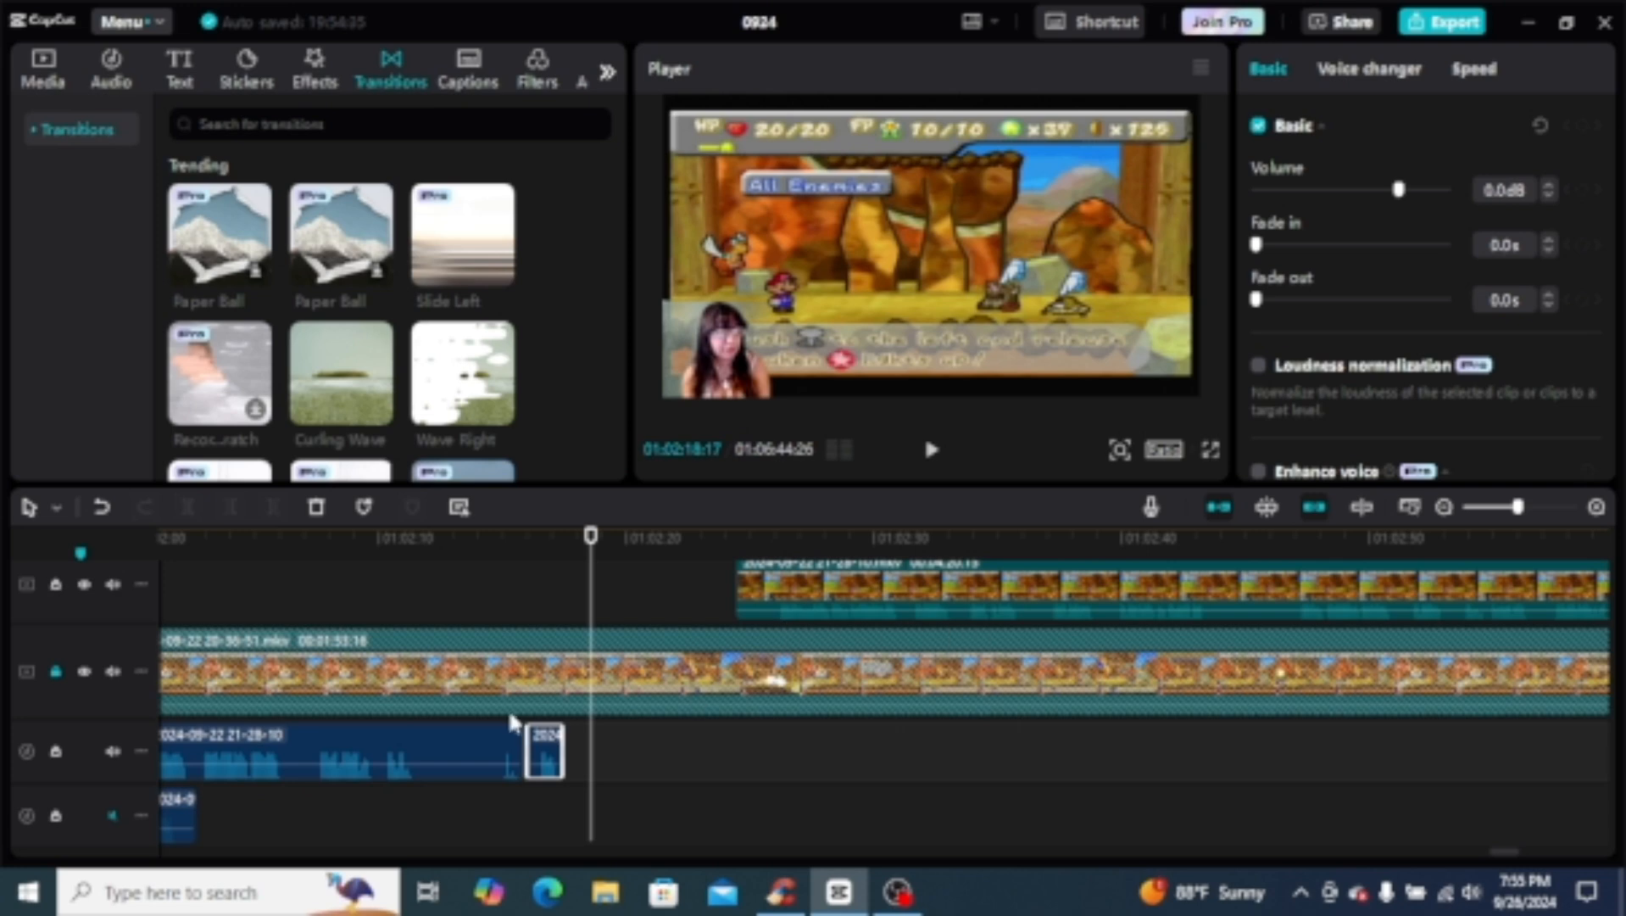
Step: Open the export settings for project 0924 and cancel without exporting
scroll(513, 721, "up", 2)
scroll(513, 721, "down", 2)
scroll(441, 714, "up", 1)
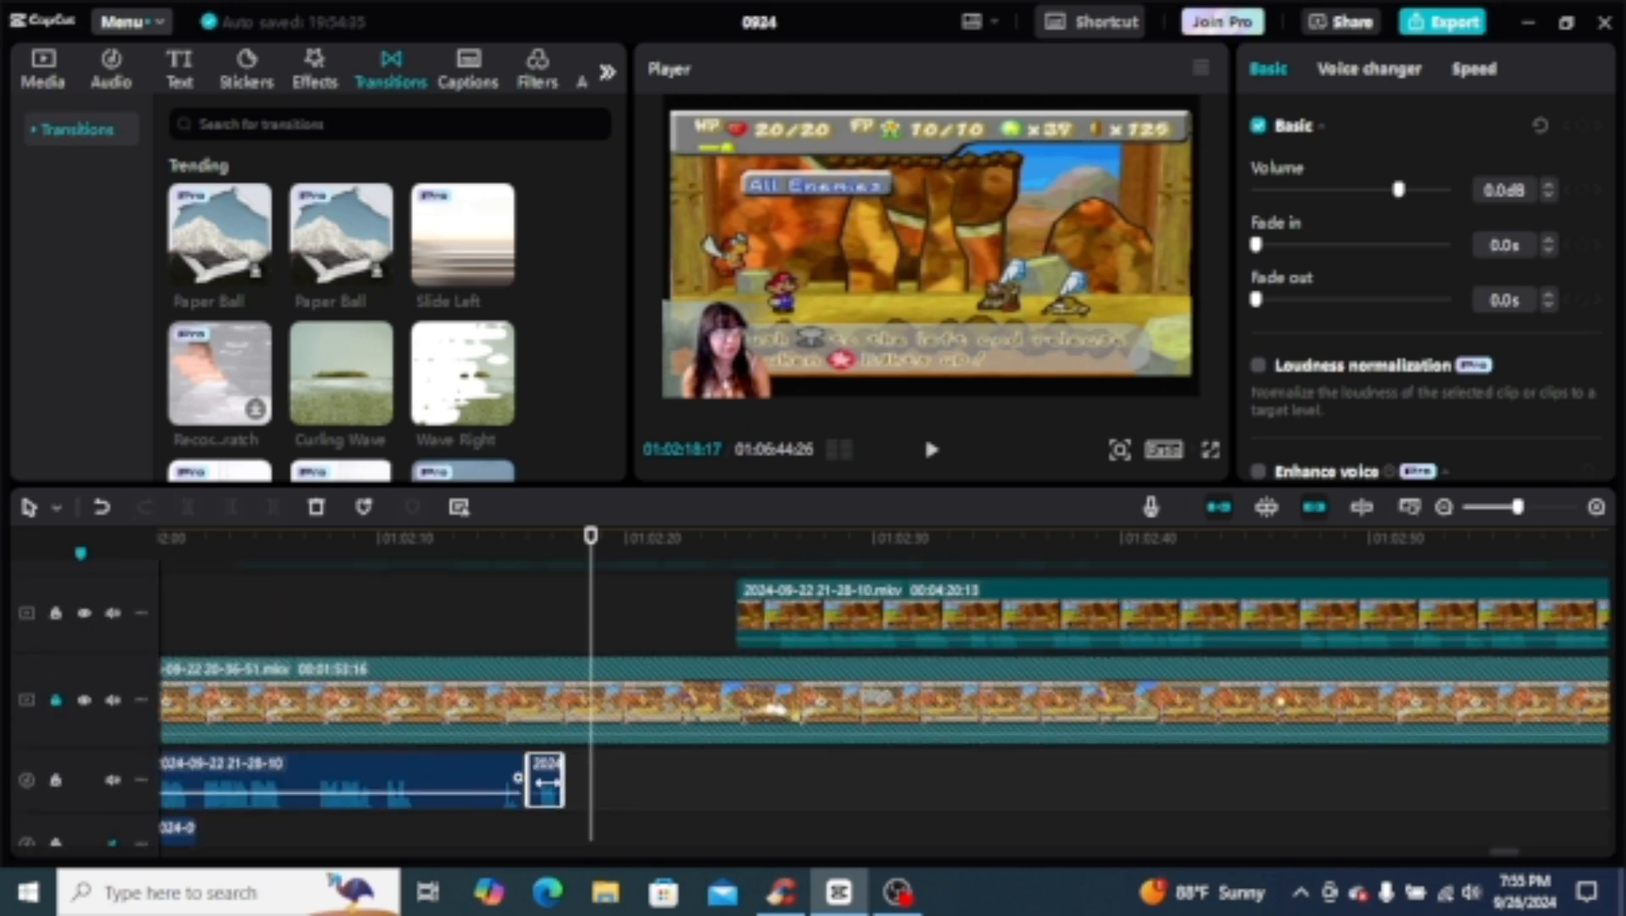
scroll(593, 780, "down", 1)
left_click_drag(1495, 852, 1487, 855)
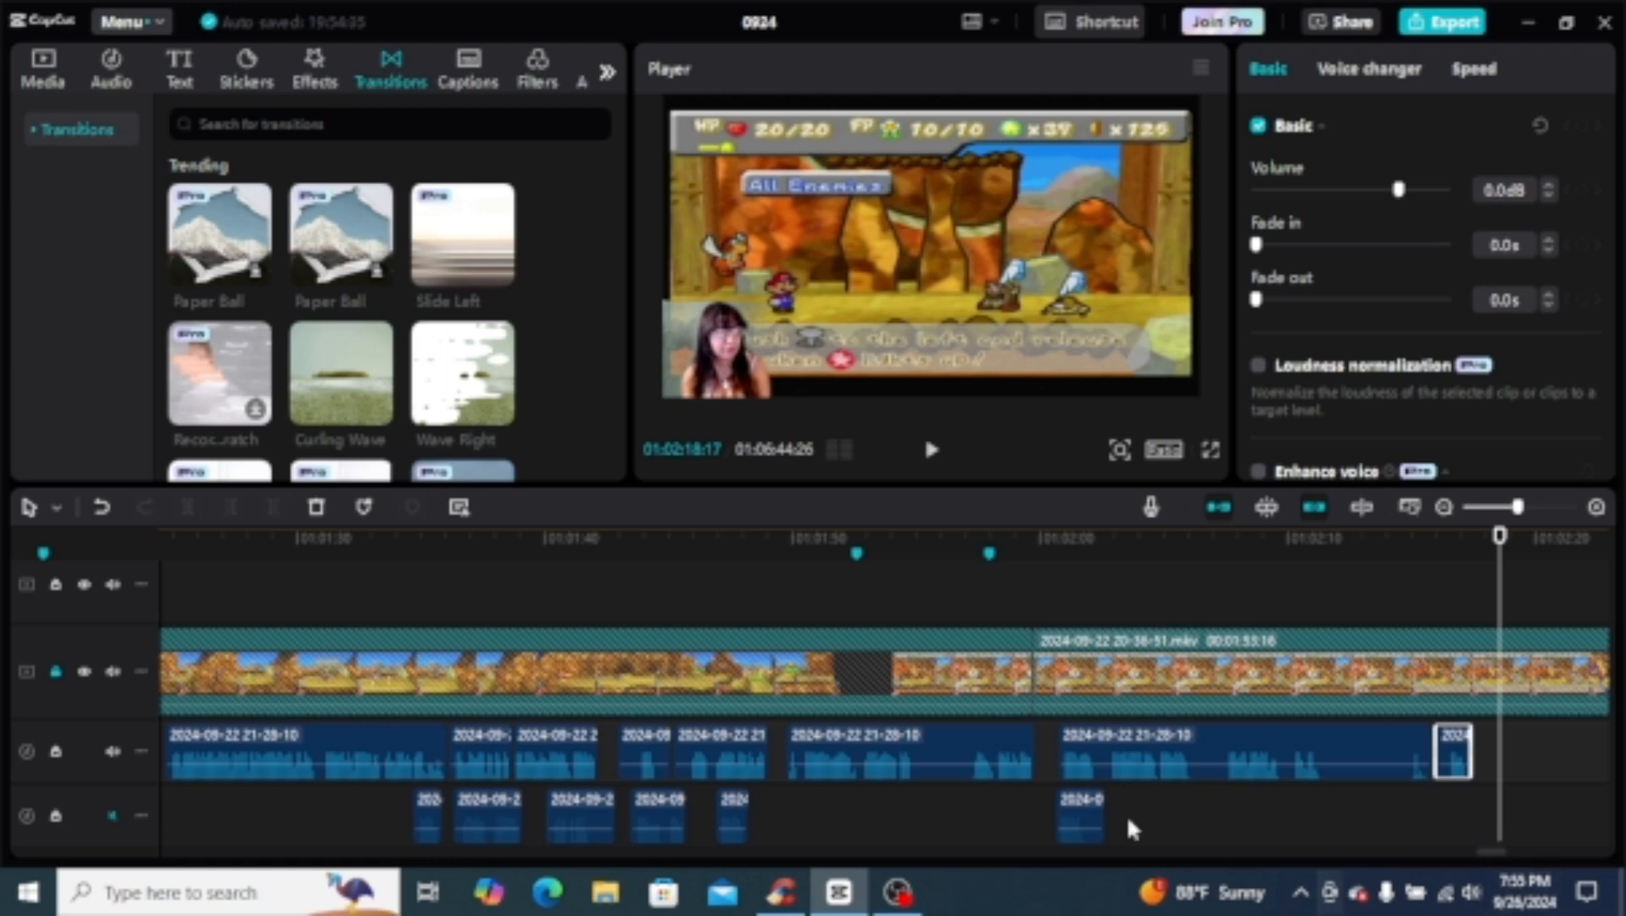
scroll(1169, 701, "up", 1)
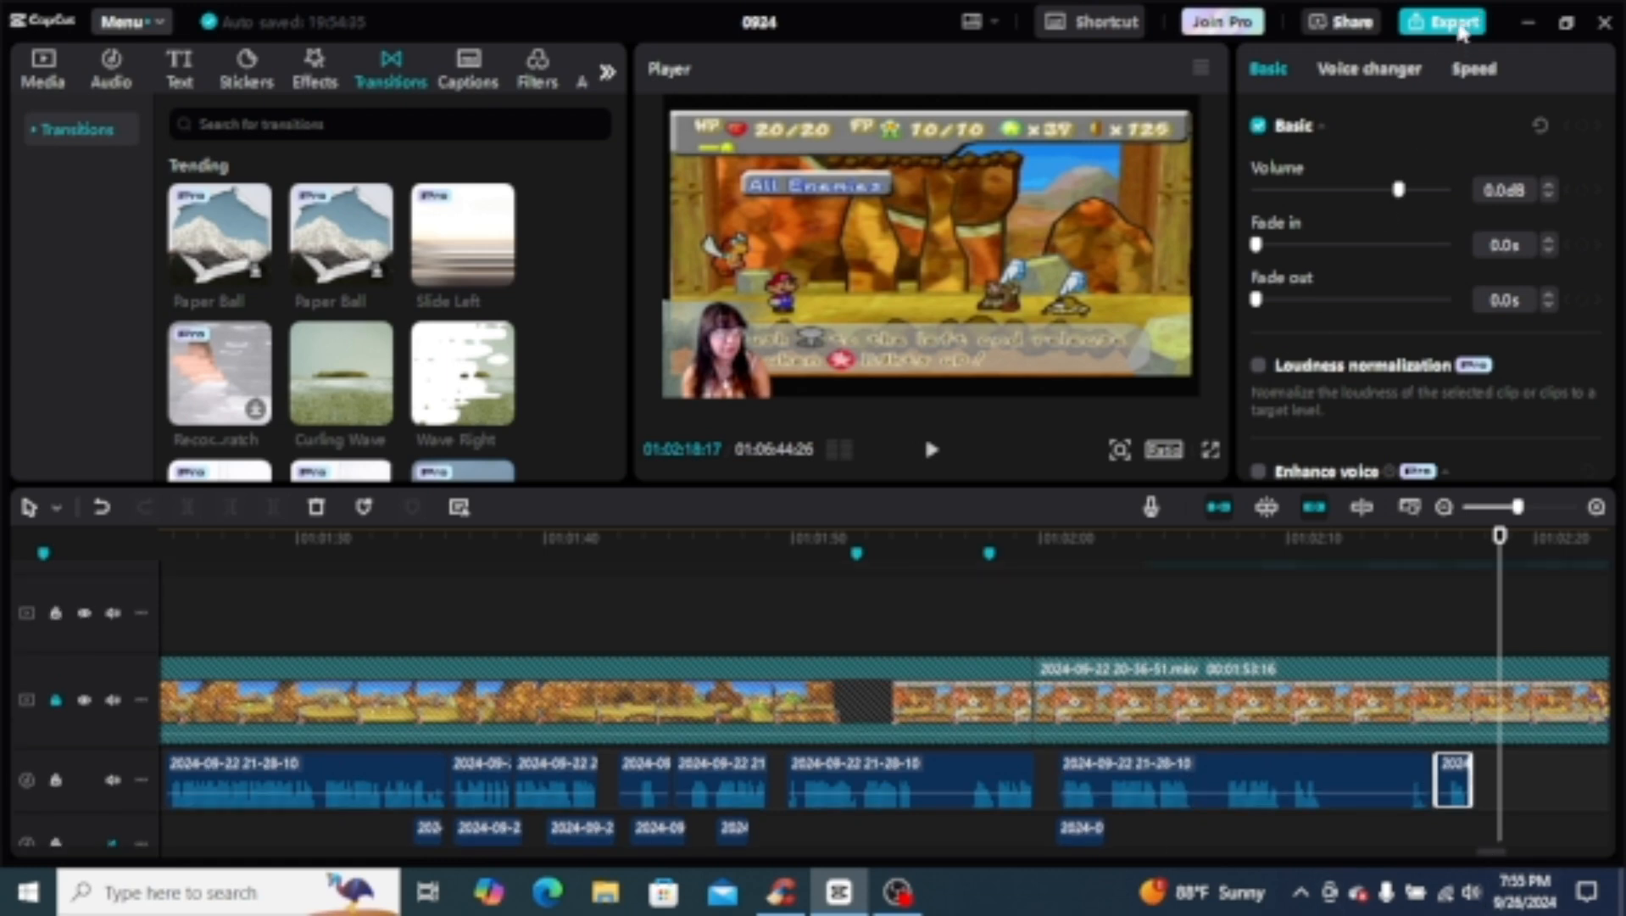
left_click(1461, 30)
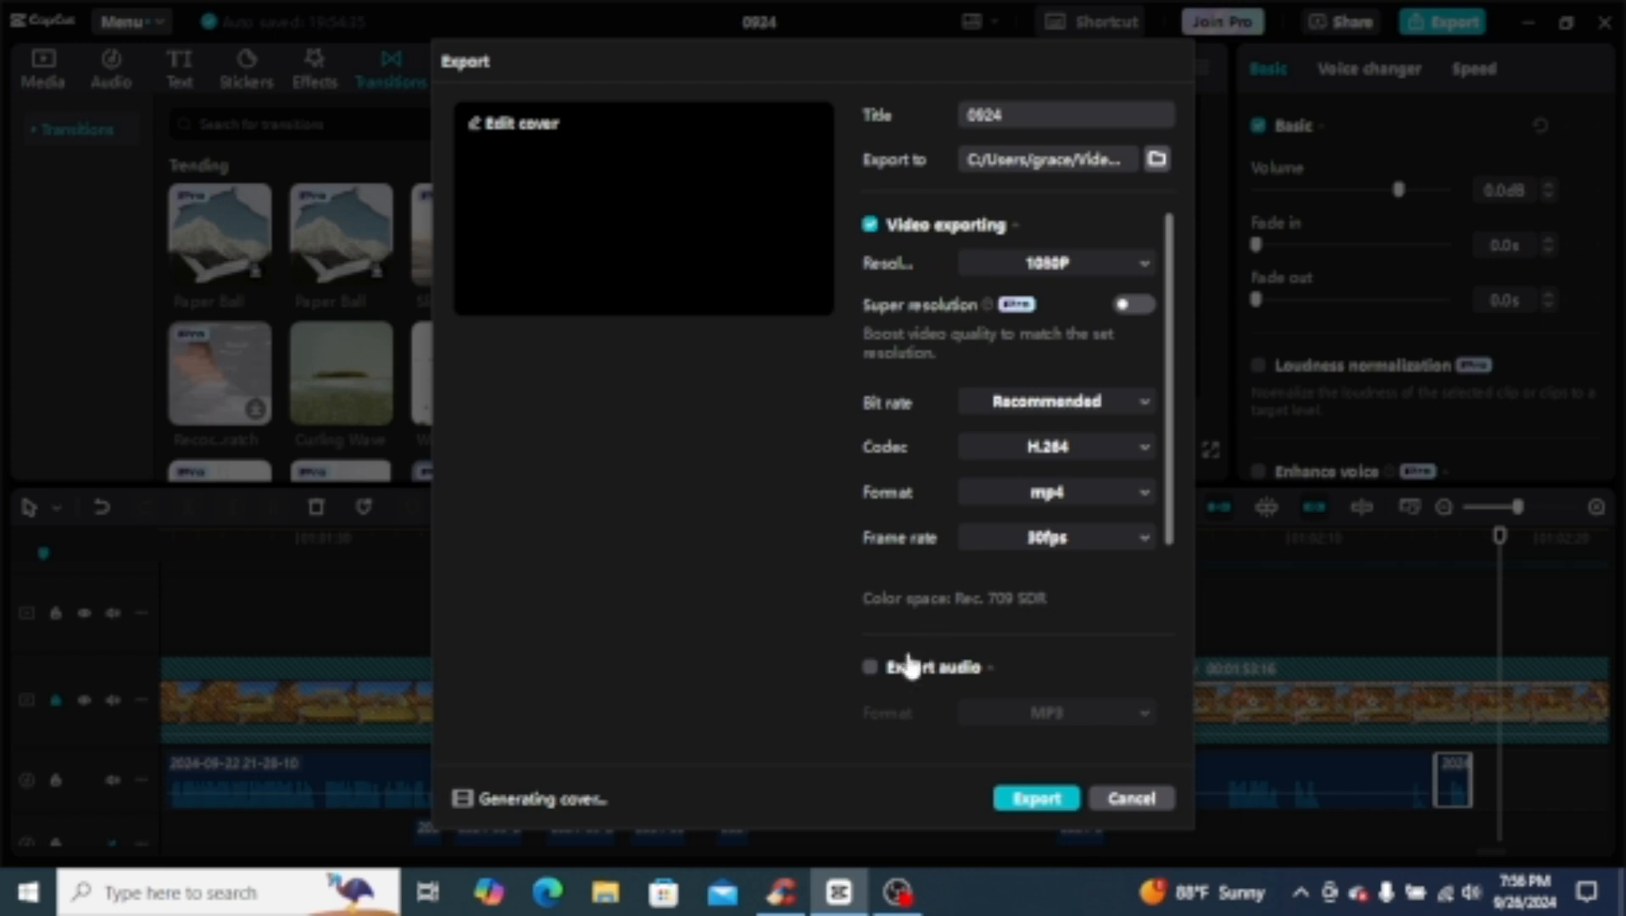
left_click(1149, 801)
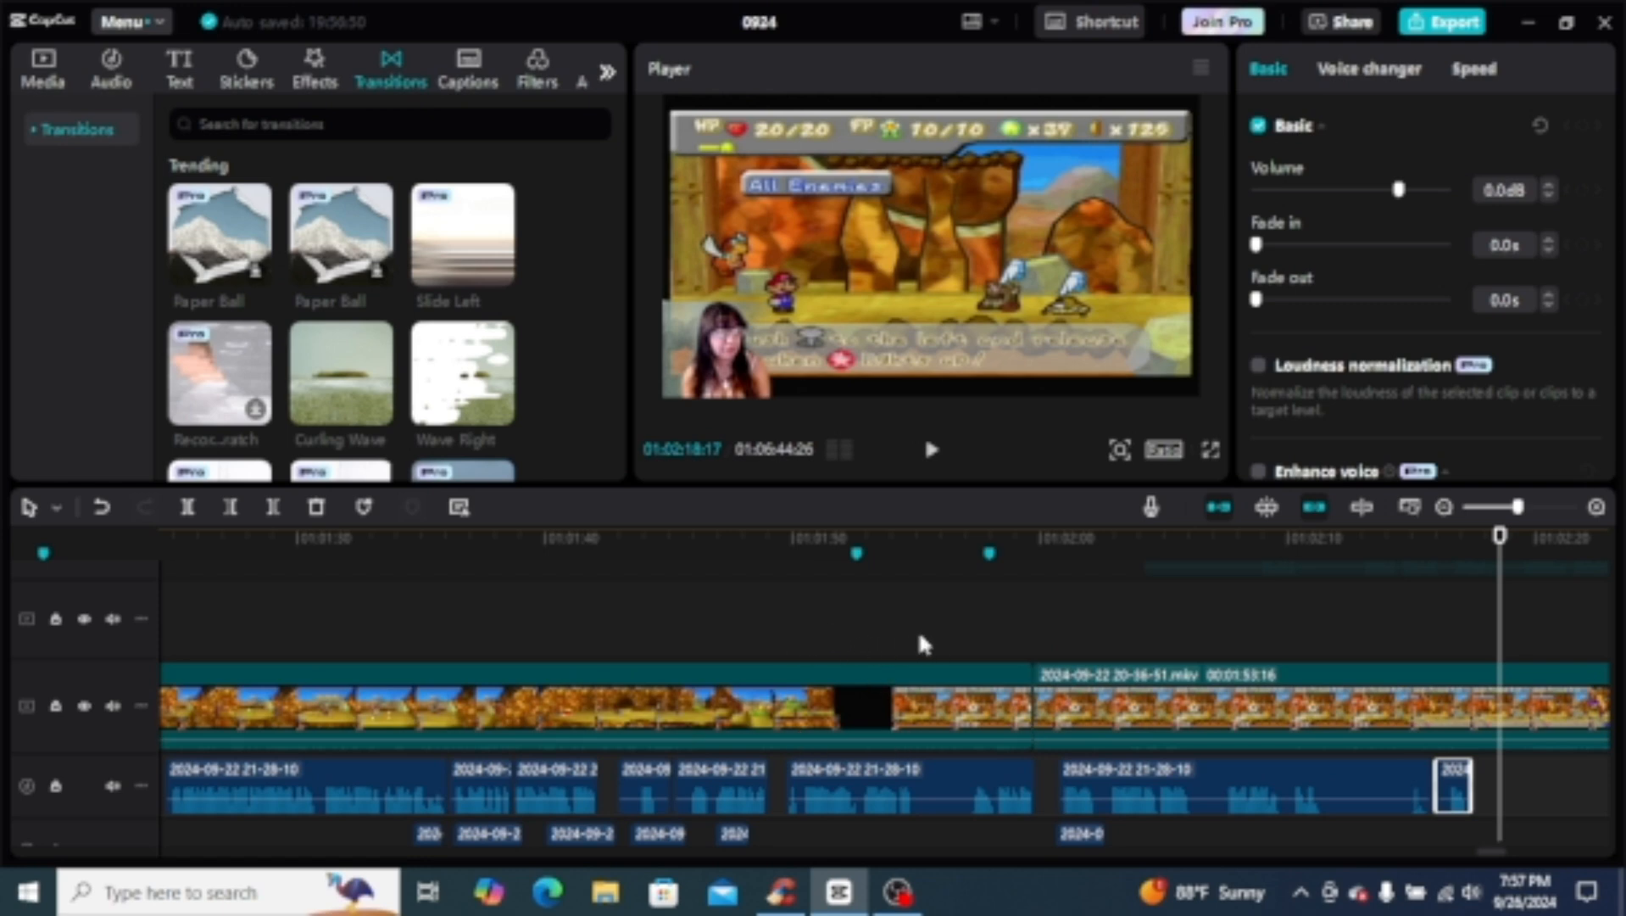
Step: Examine how the voice audio clips line up with the main and overlay video between about 01:01:20 and 01:03:00
scroll(854, 668, "up", 1)
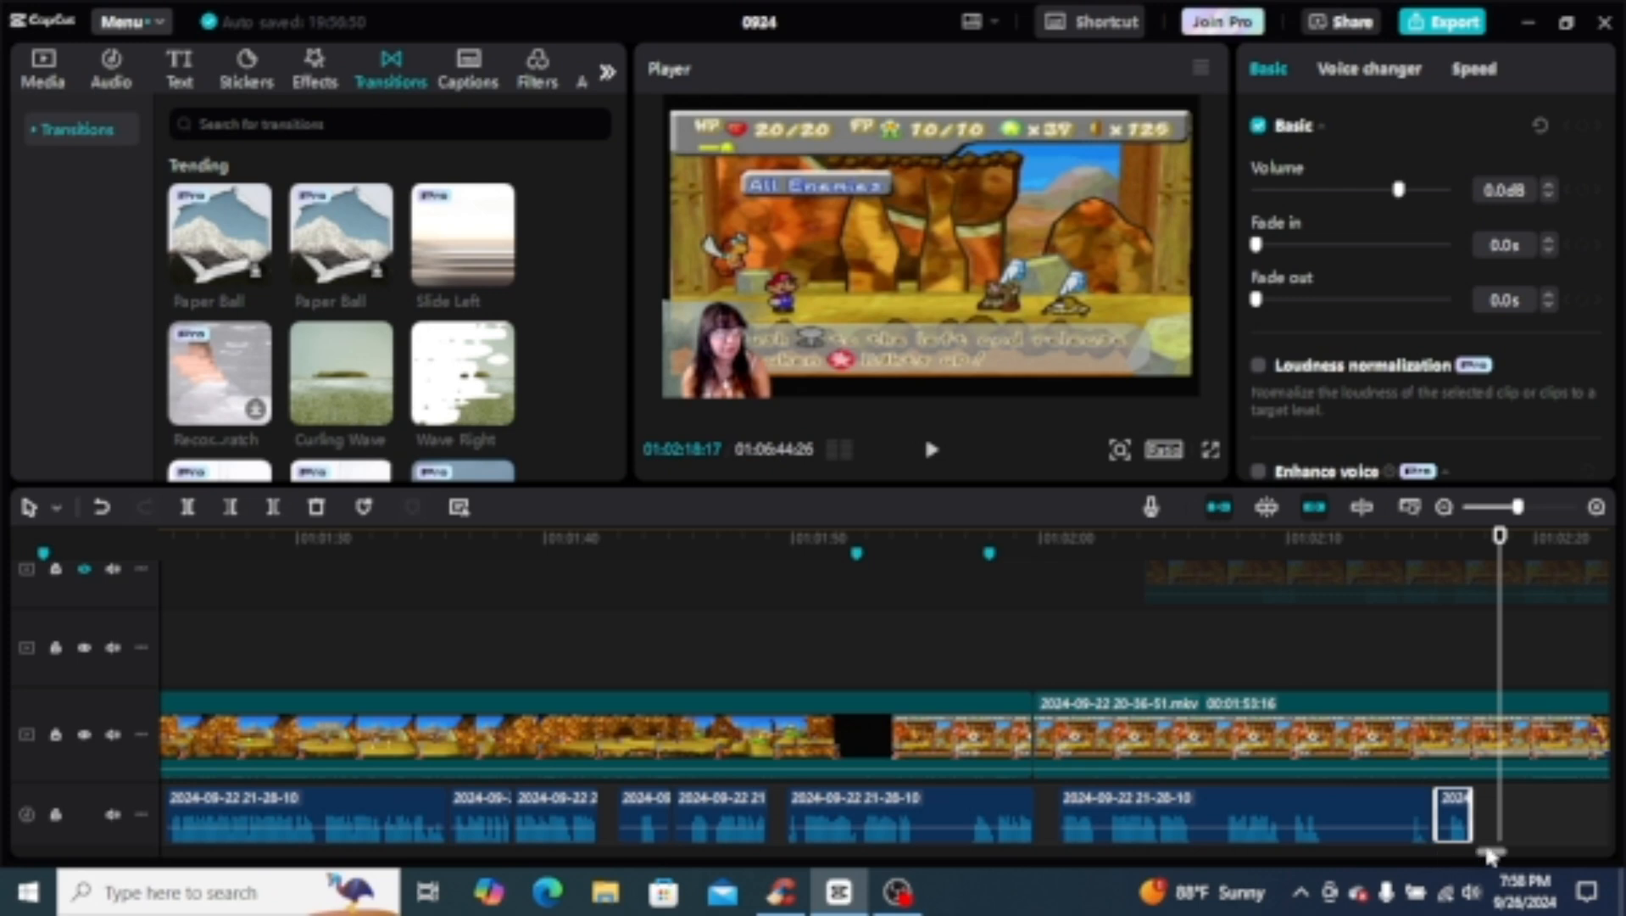
left_click_drag(1489, 849, 1511, 849)
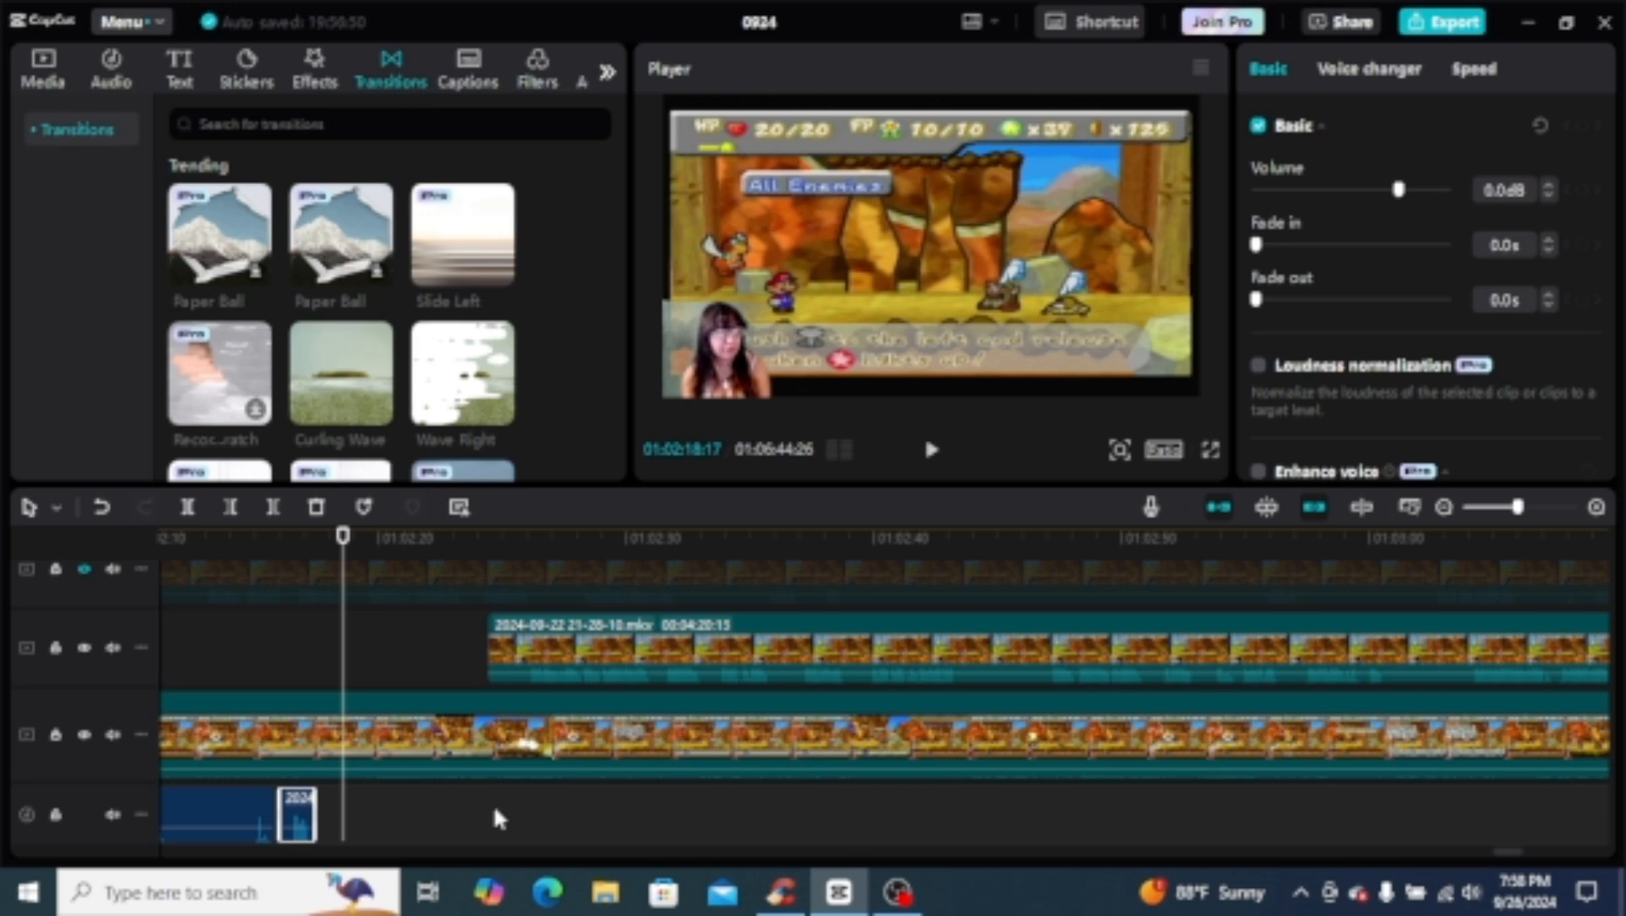
scroll(481, 820, "up", 1)
scroll(504, 820, "down", 1)
scroll(379, 703, "left", 10)
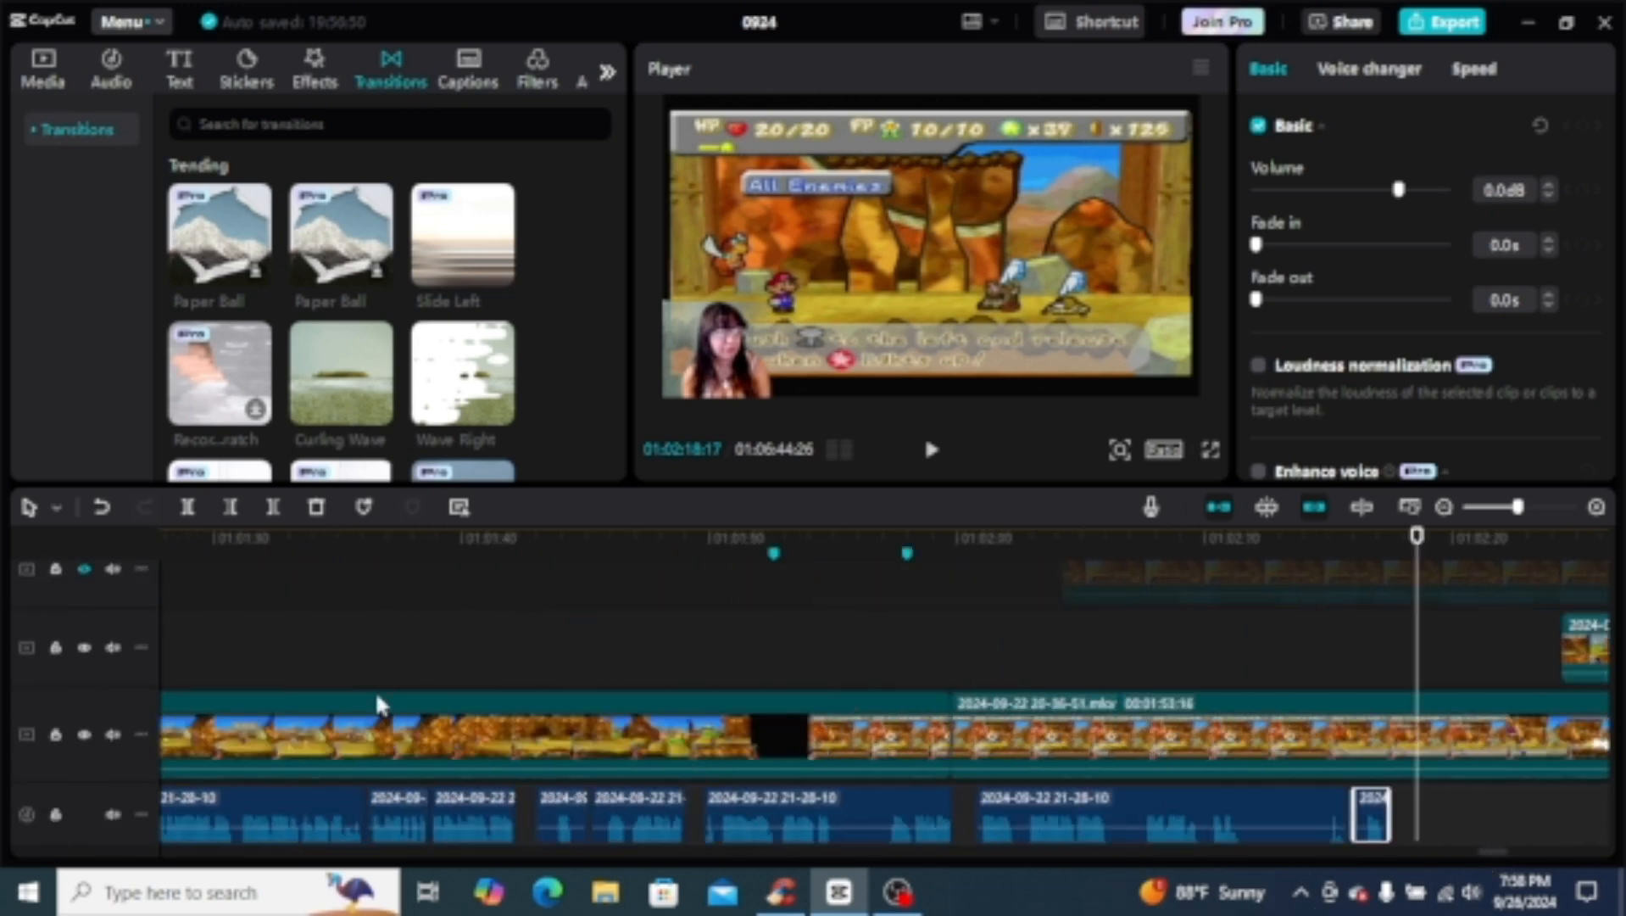
scroll(379, 704, "left", 5)
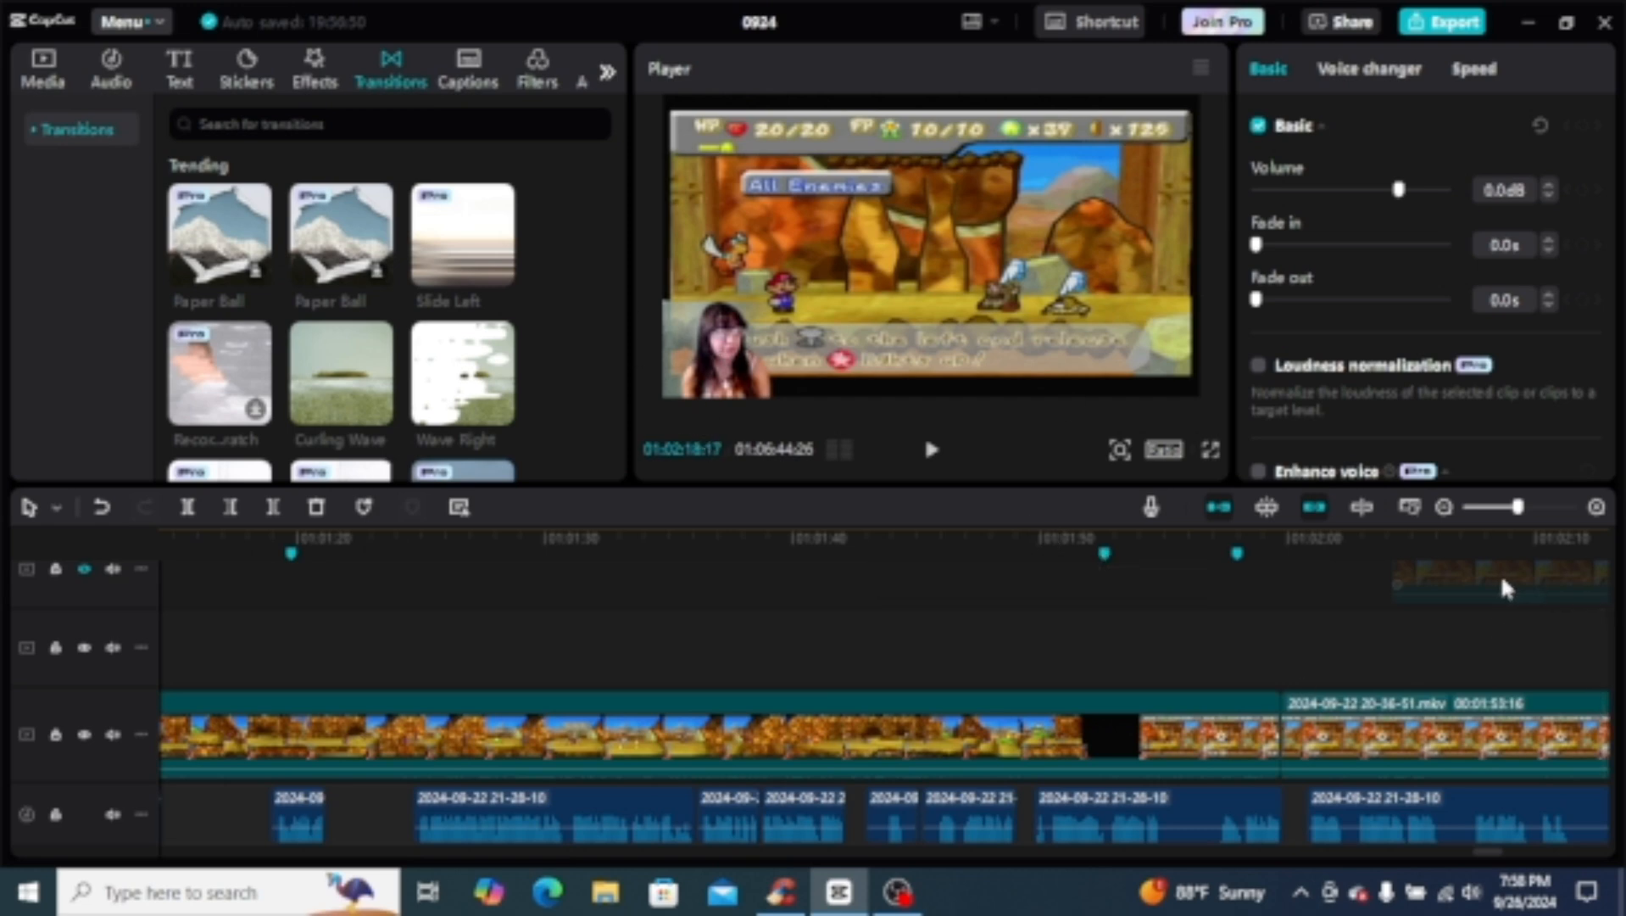
scroll(1476, 847, "down", 4)
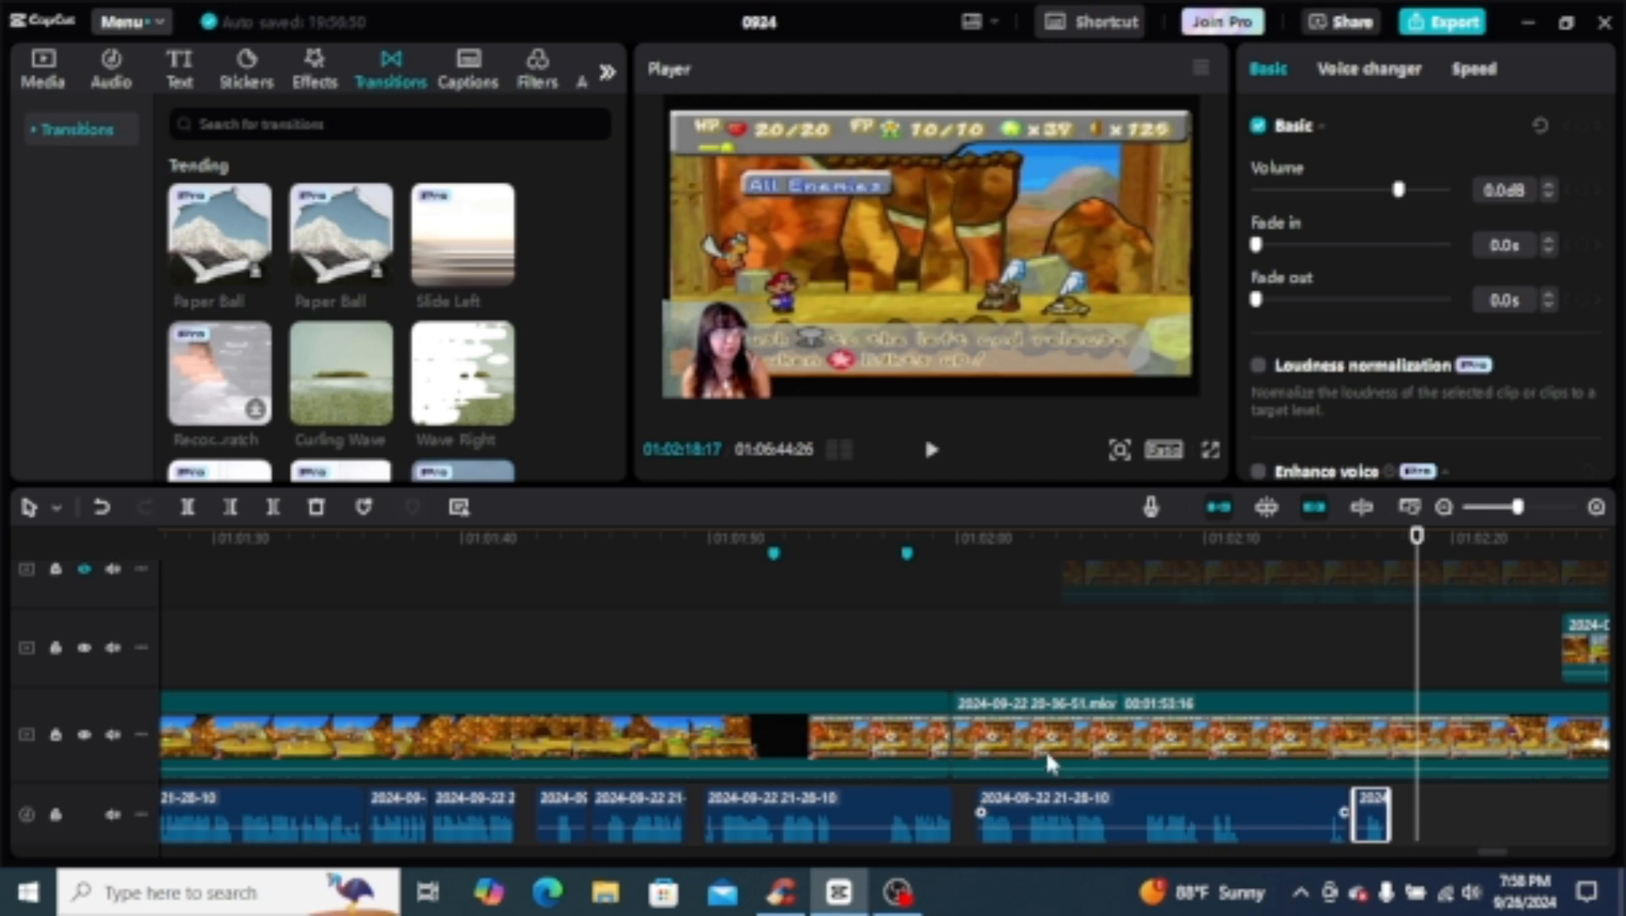
scroll(1050, 744, "up", 1)
scroll(1029, 777, "down", 1)
mouse_move(1126, 827)
left_click_drag(1500, 849, 1506, 849)
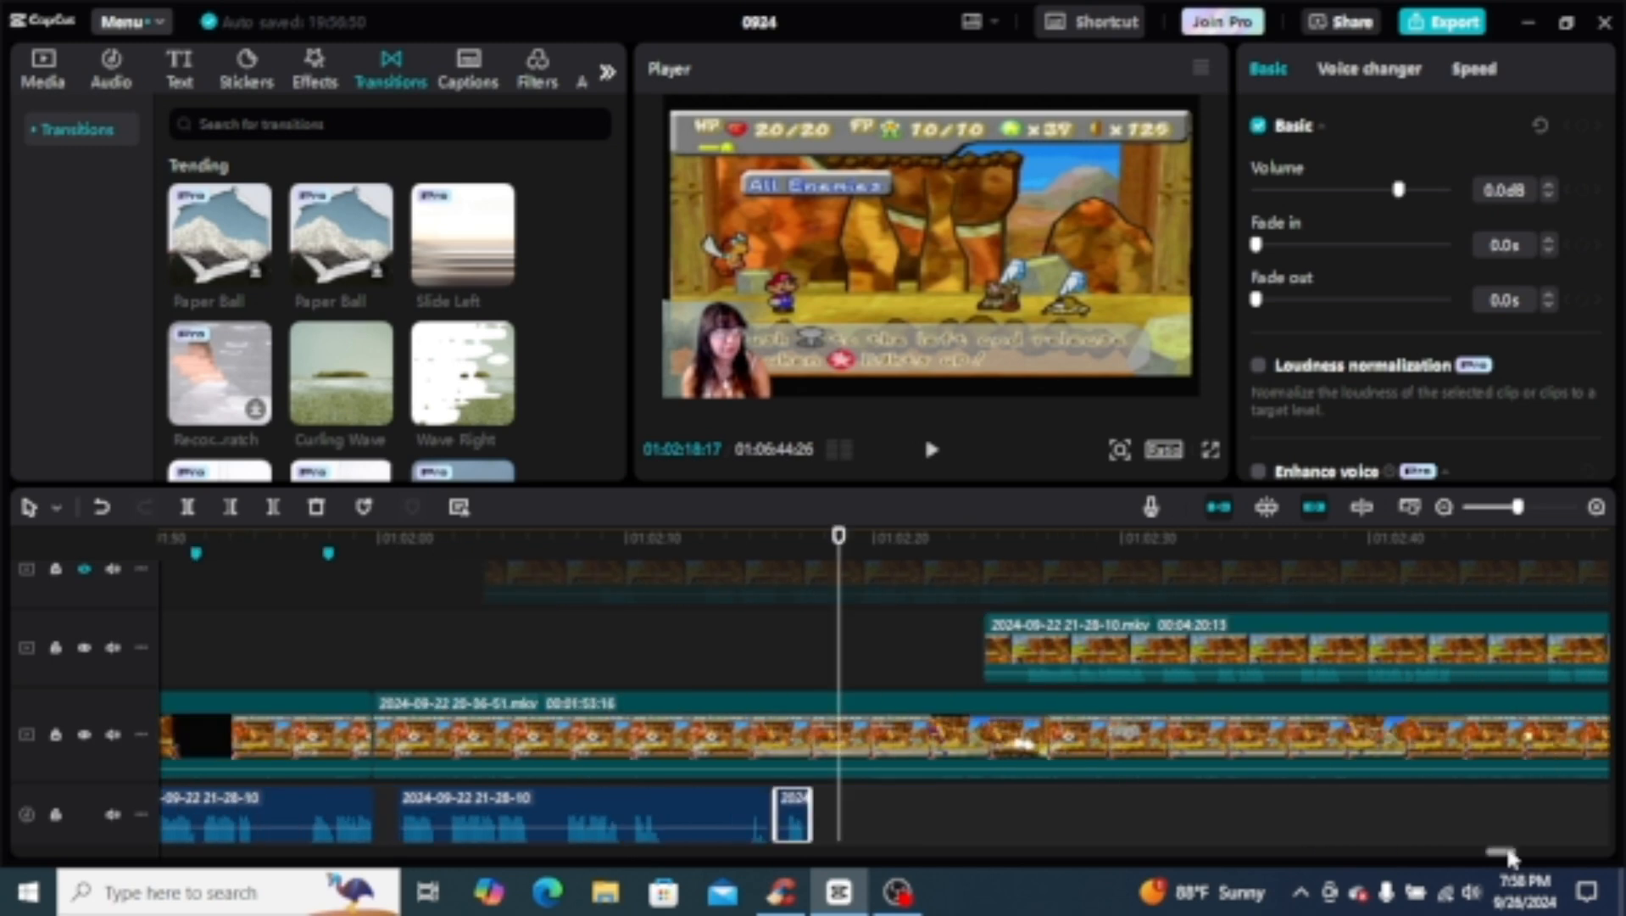
left_click(954, 679)
scroll(954, 678, "up", 1)
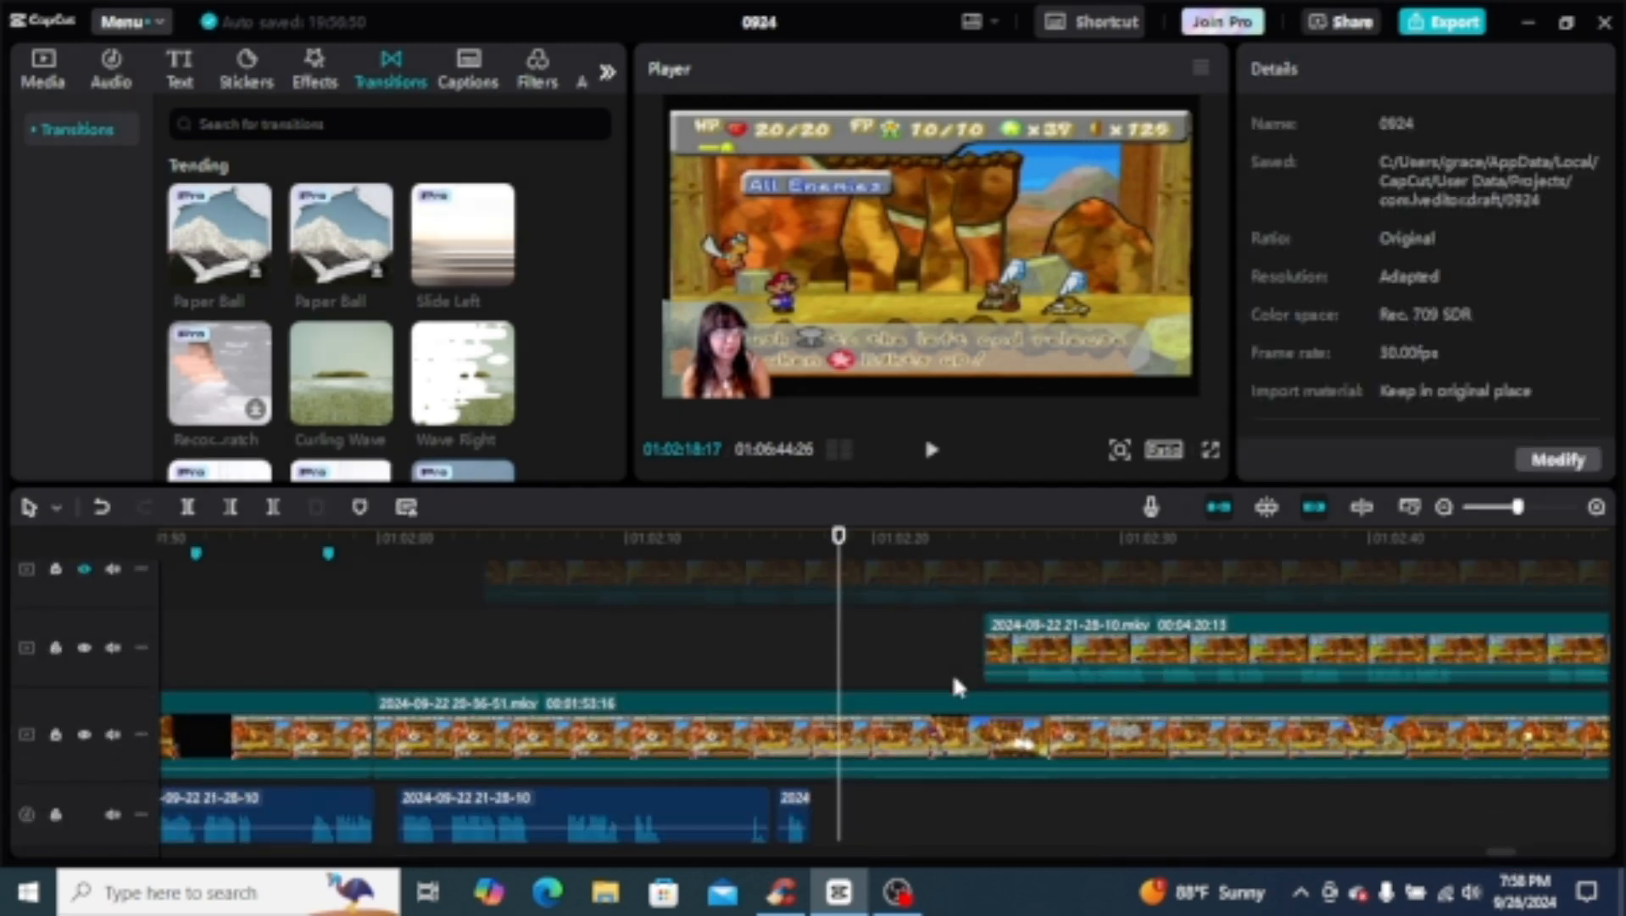
scroll(946, 675, "down", 1)
Step: Place the playhead at 01:01:24:26, at the start of the long voice clip, and play through to 01:01:33:27
left_click_drag(1508, 851, 1497, 851)
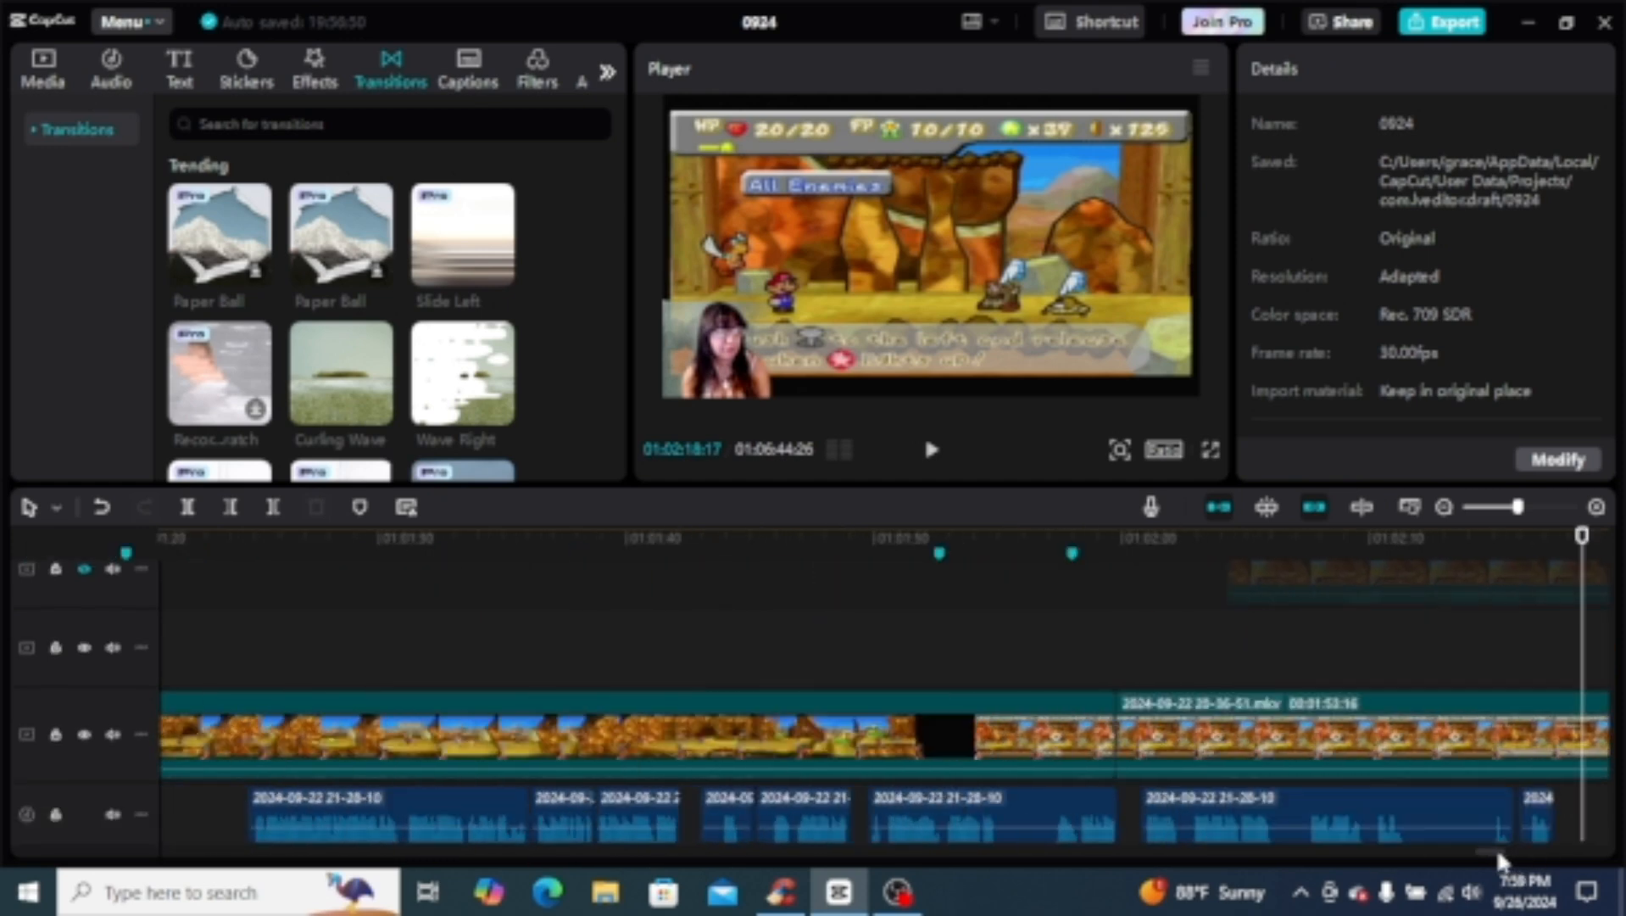
left_click(252, 623)
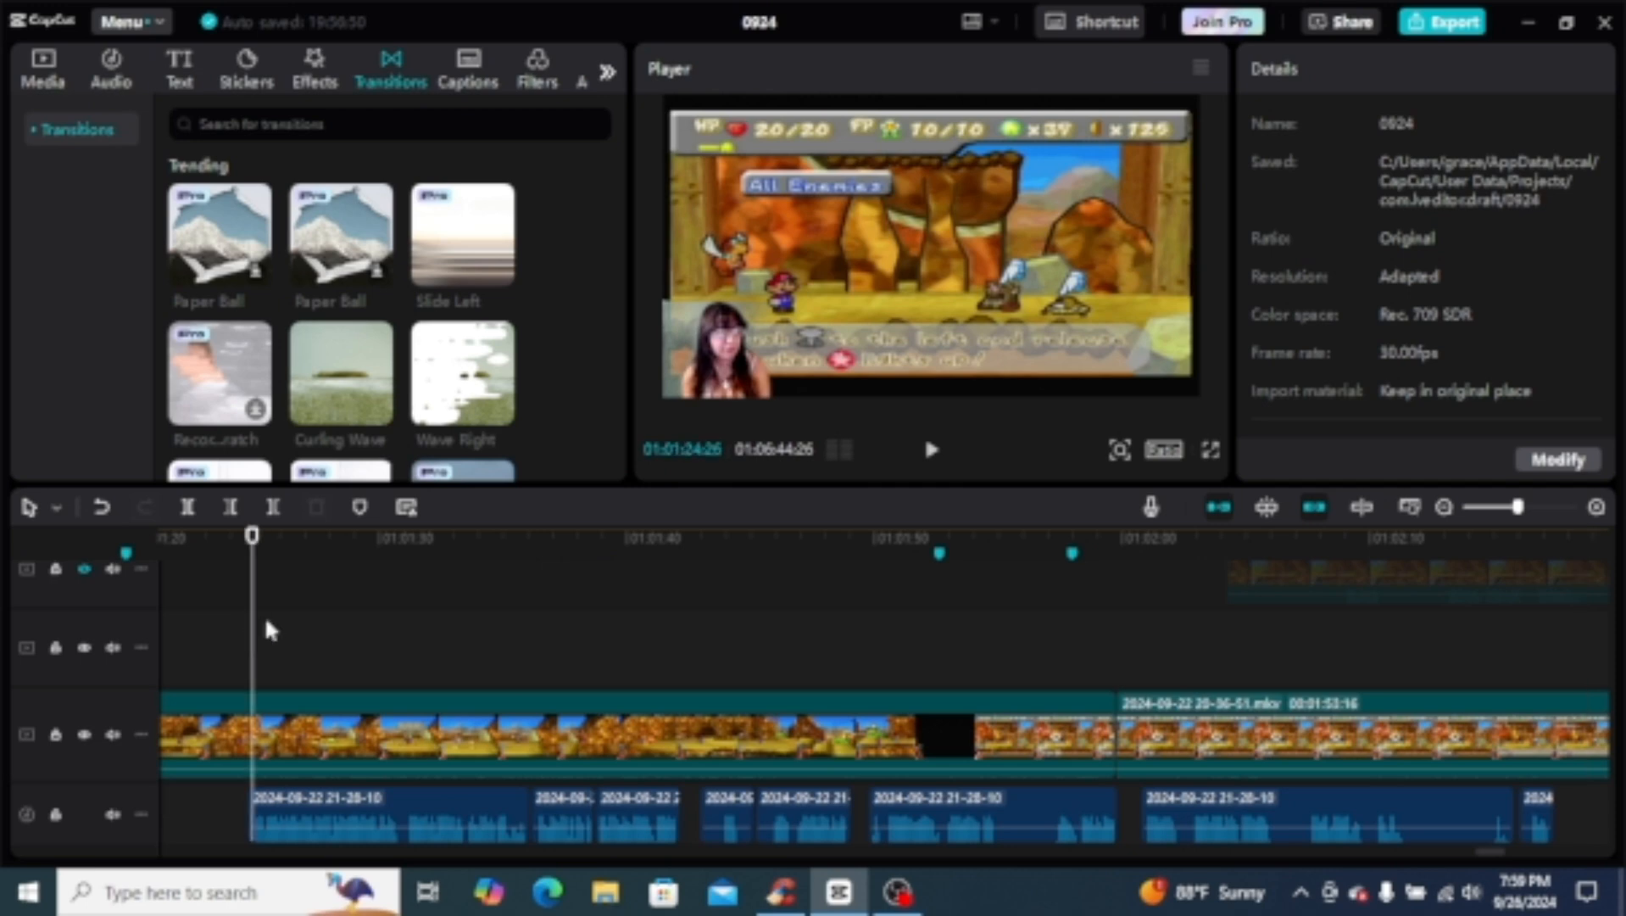
left_click(931, 453)
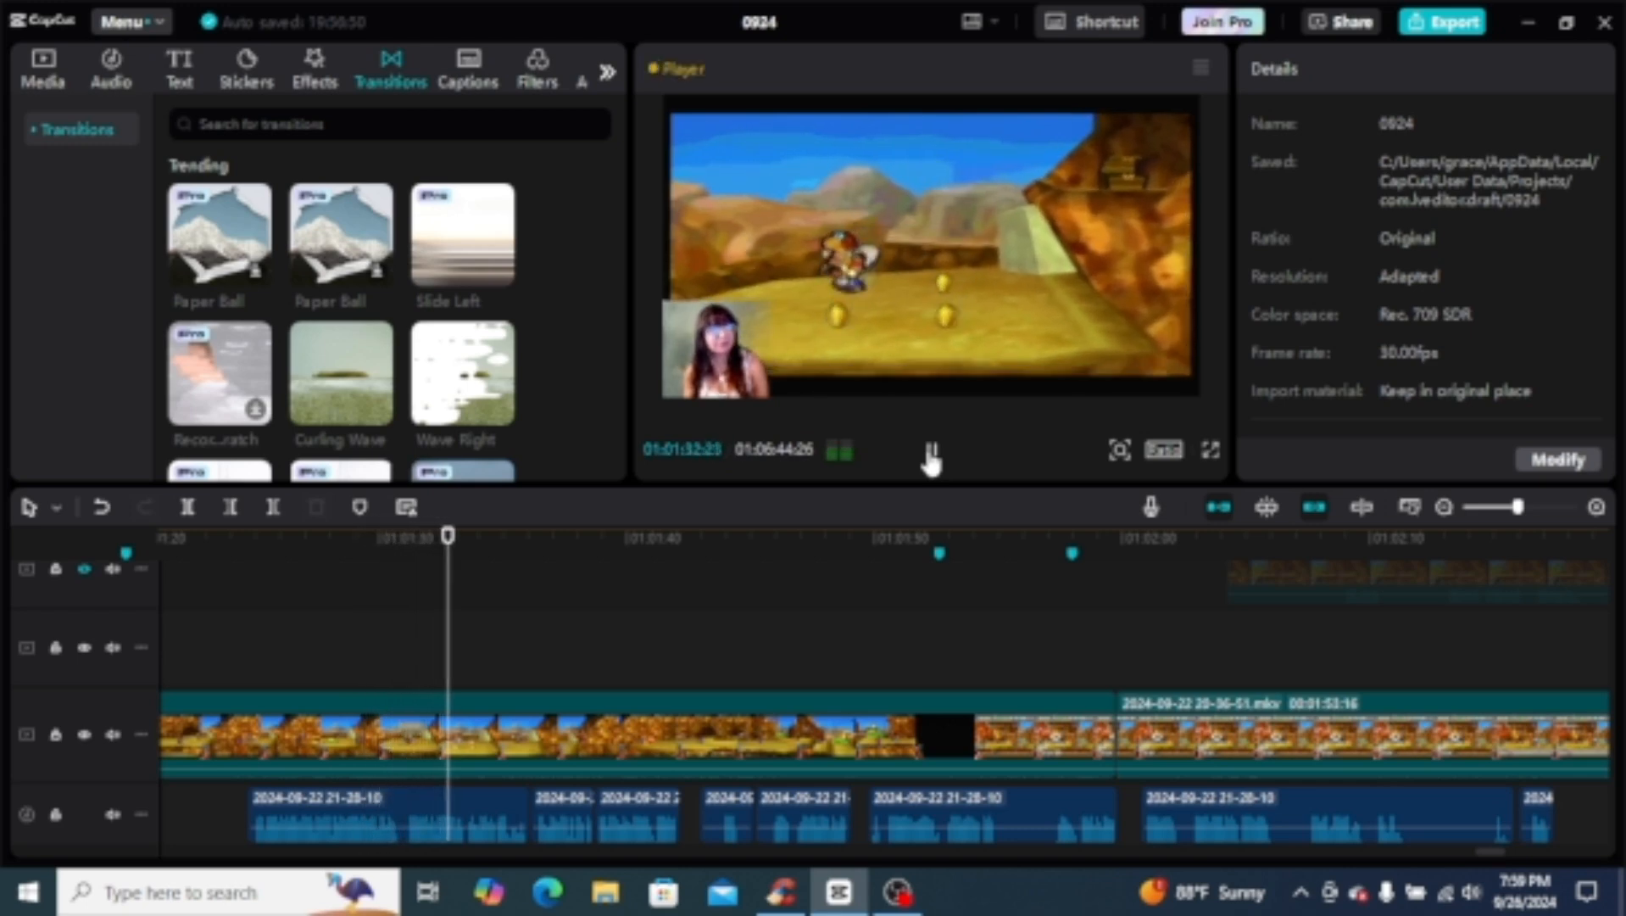
left_click(931, 454)
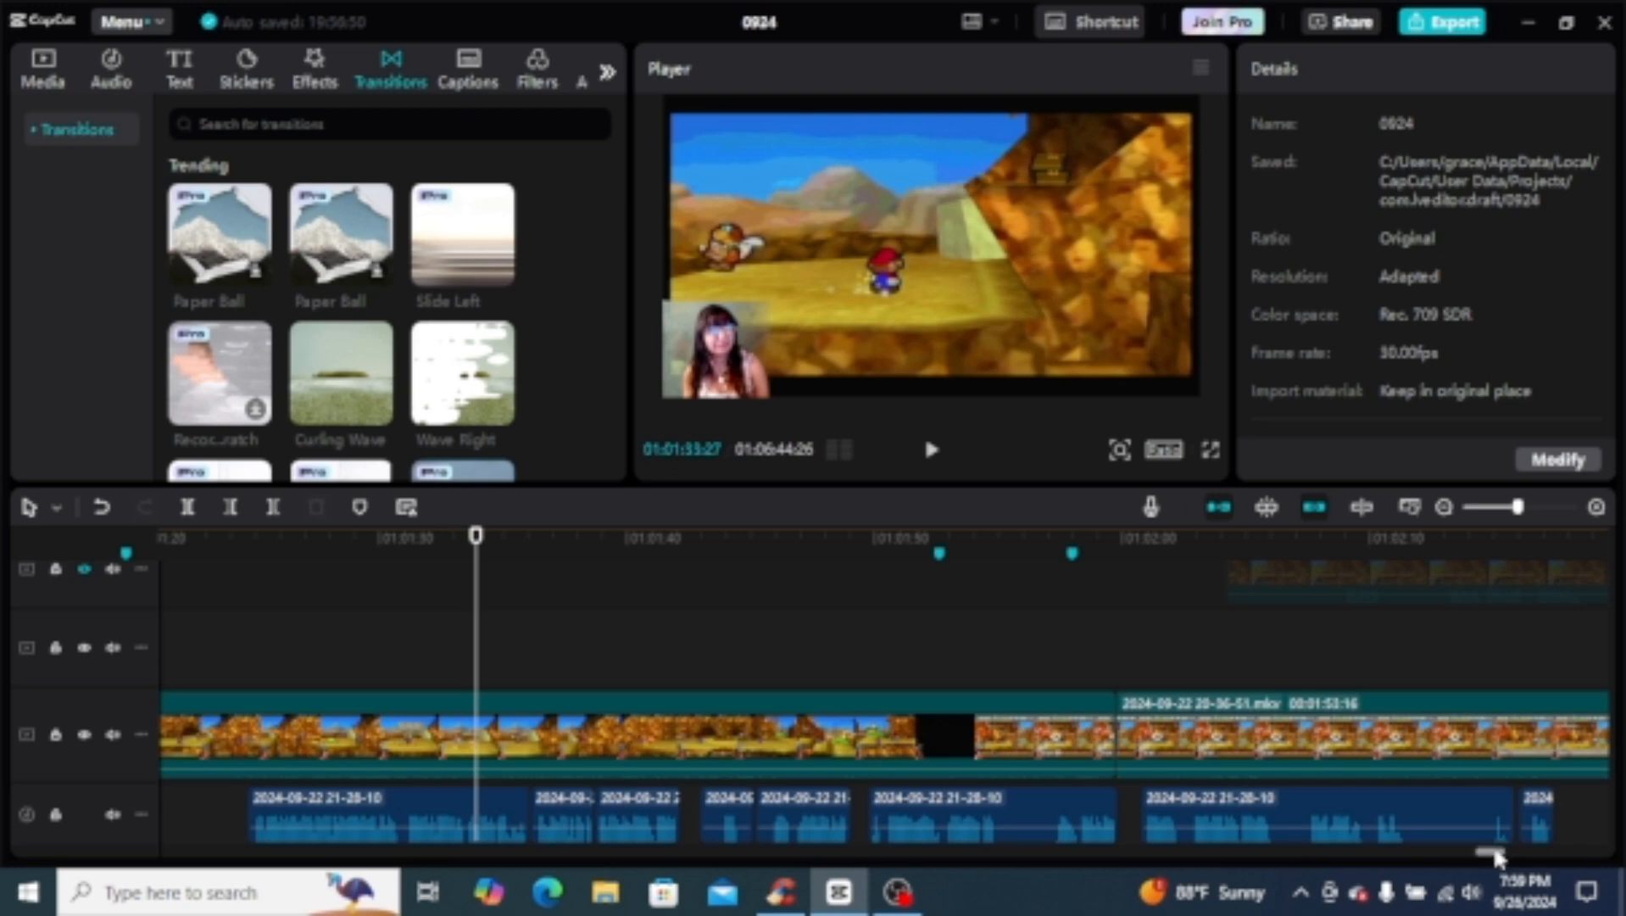
Step: Examine both audio tracks and the video layers between about 01:00:10 and 01:03:30 for the extent of the edited section
scroll(1492, 842, "left", 3)
scroll(876, 632, "down", 2)
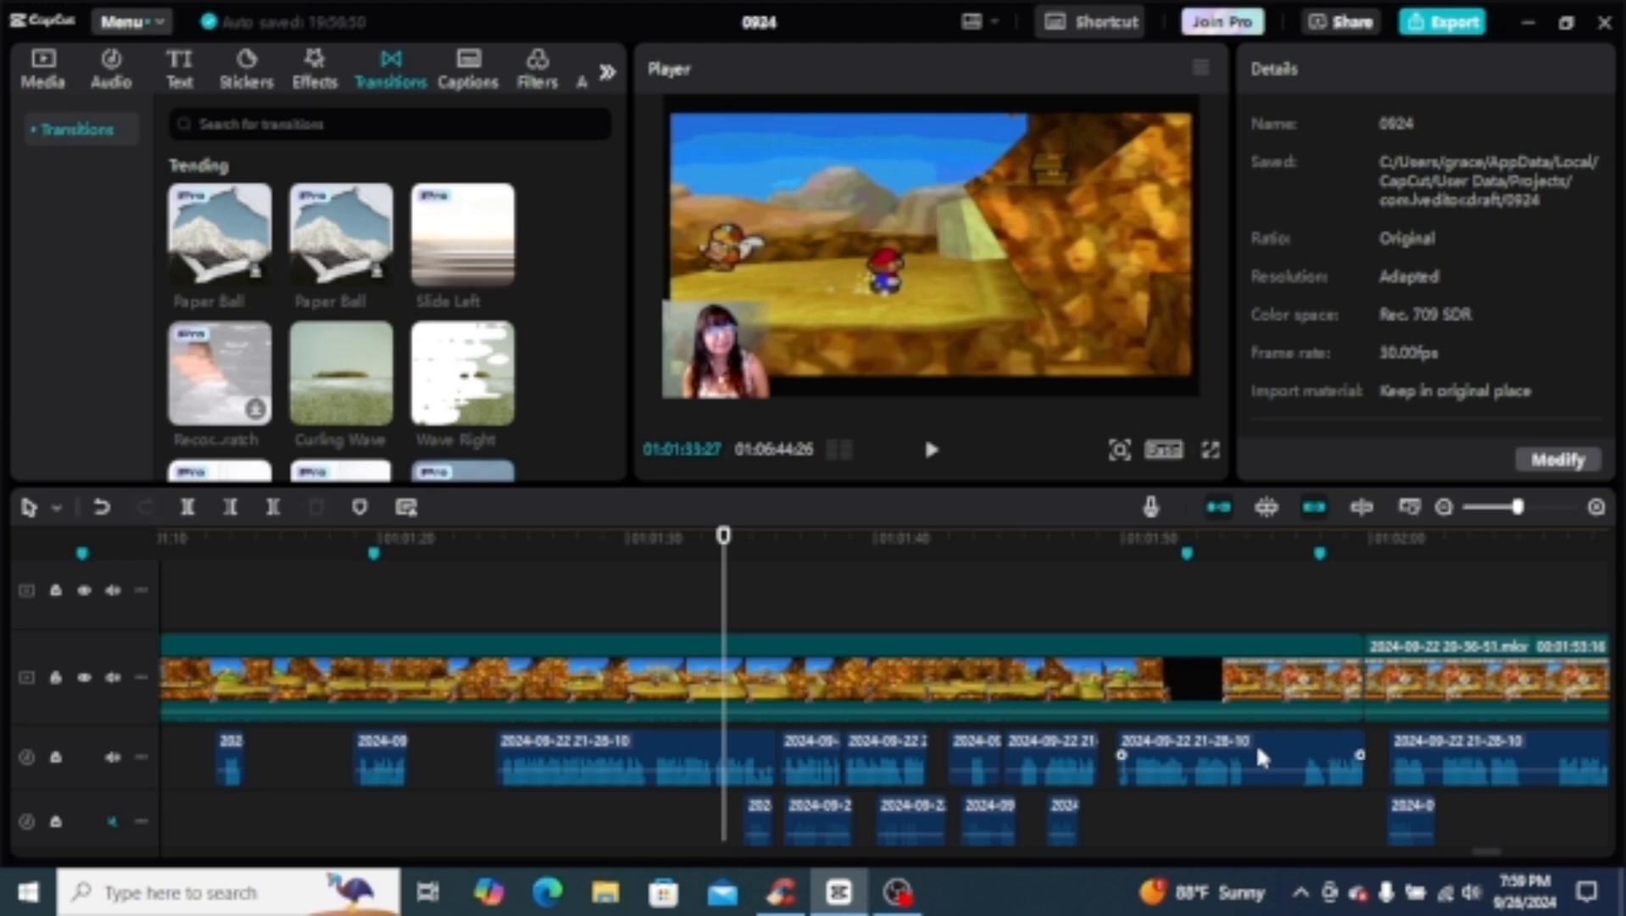
left_click_drag(1482, 853, 1500, 846)
scroll(1374, 651, "up", 1)
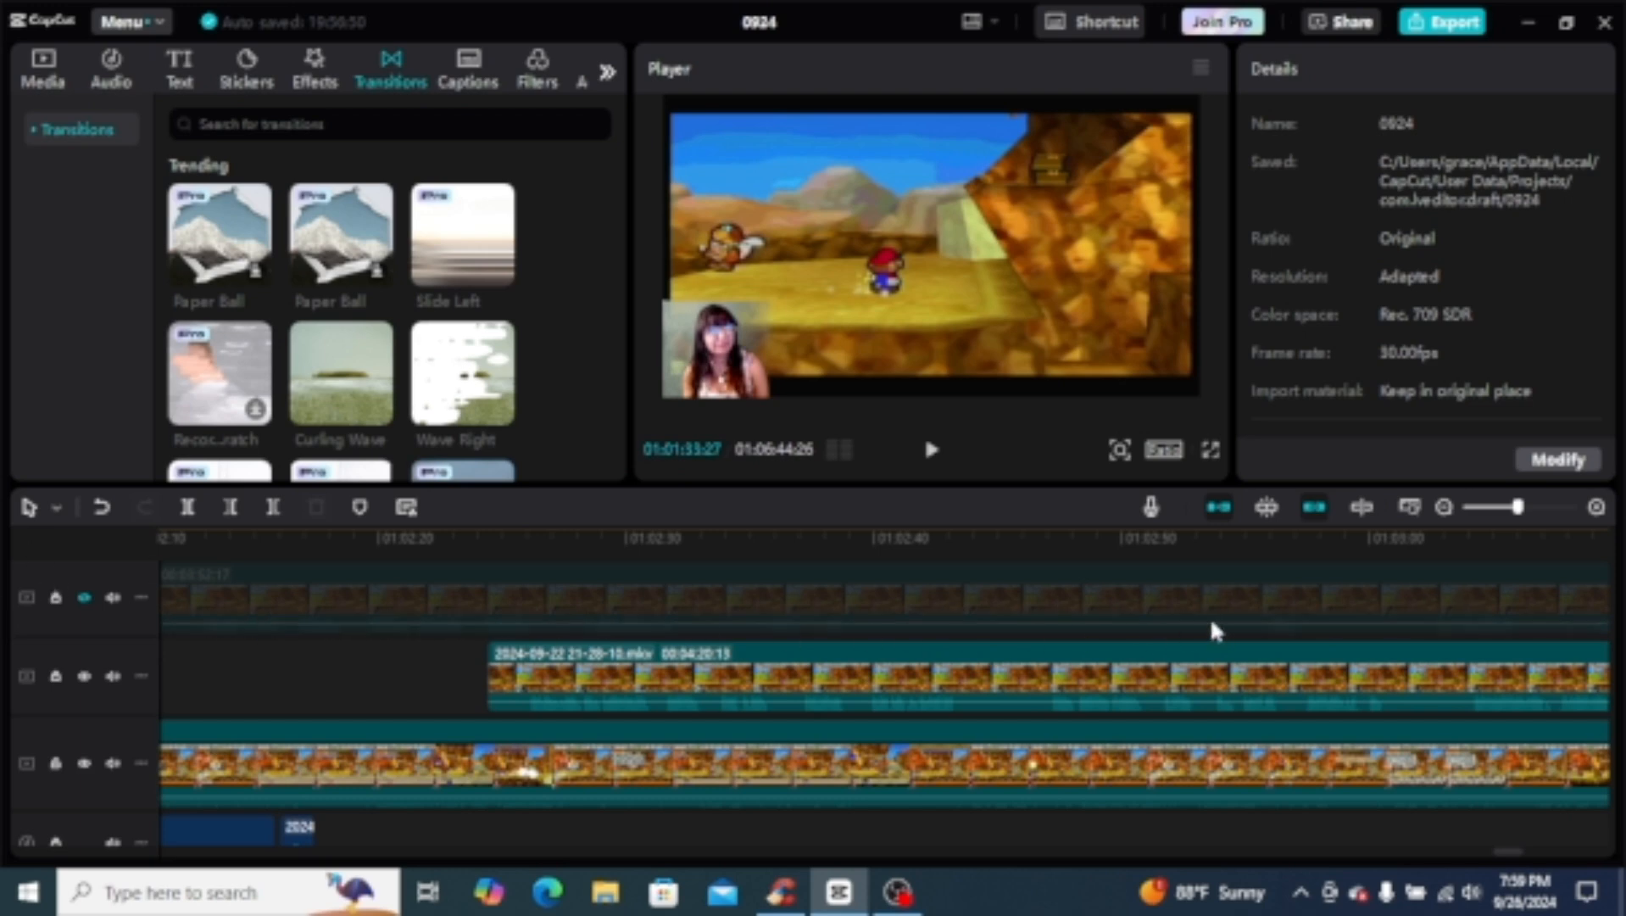
left_click_drag(1503, 859, 1456, 860)
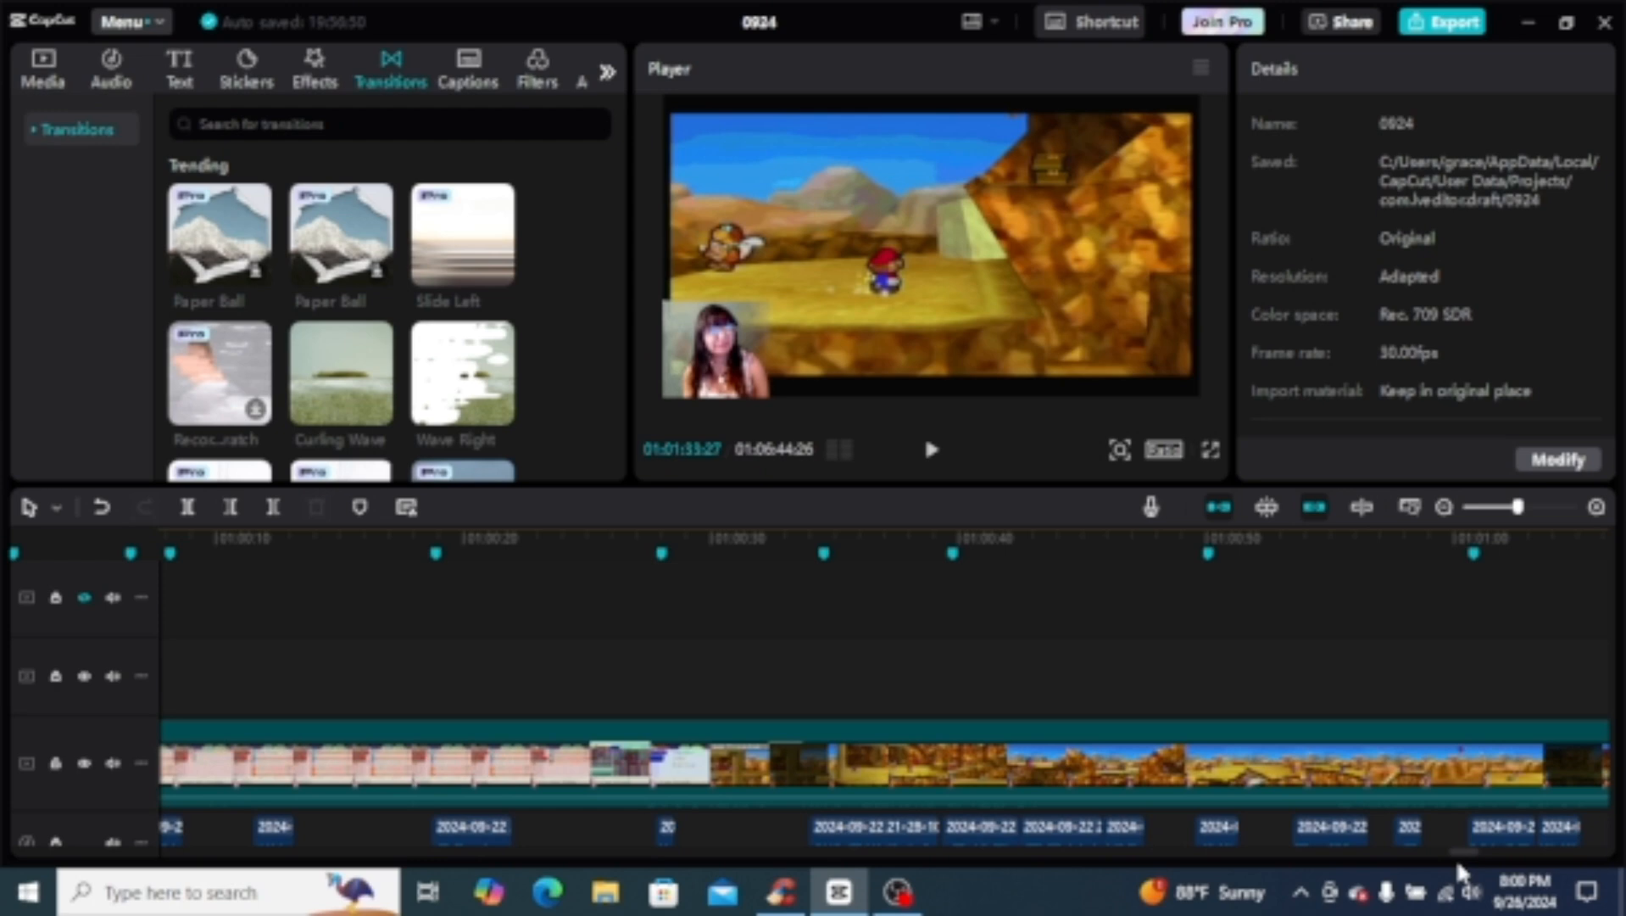
left_click_drag(1459, 857, 1514, 871)
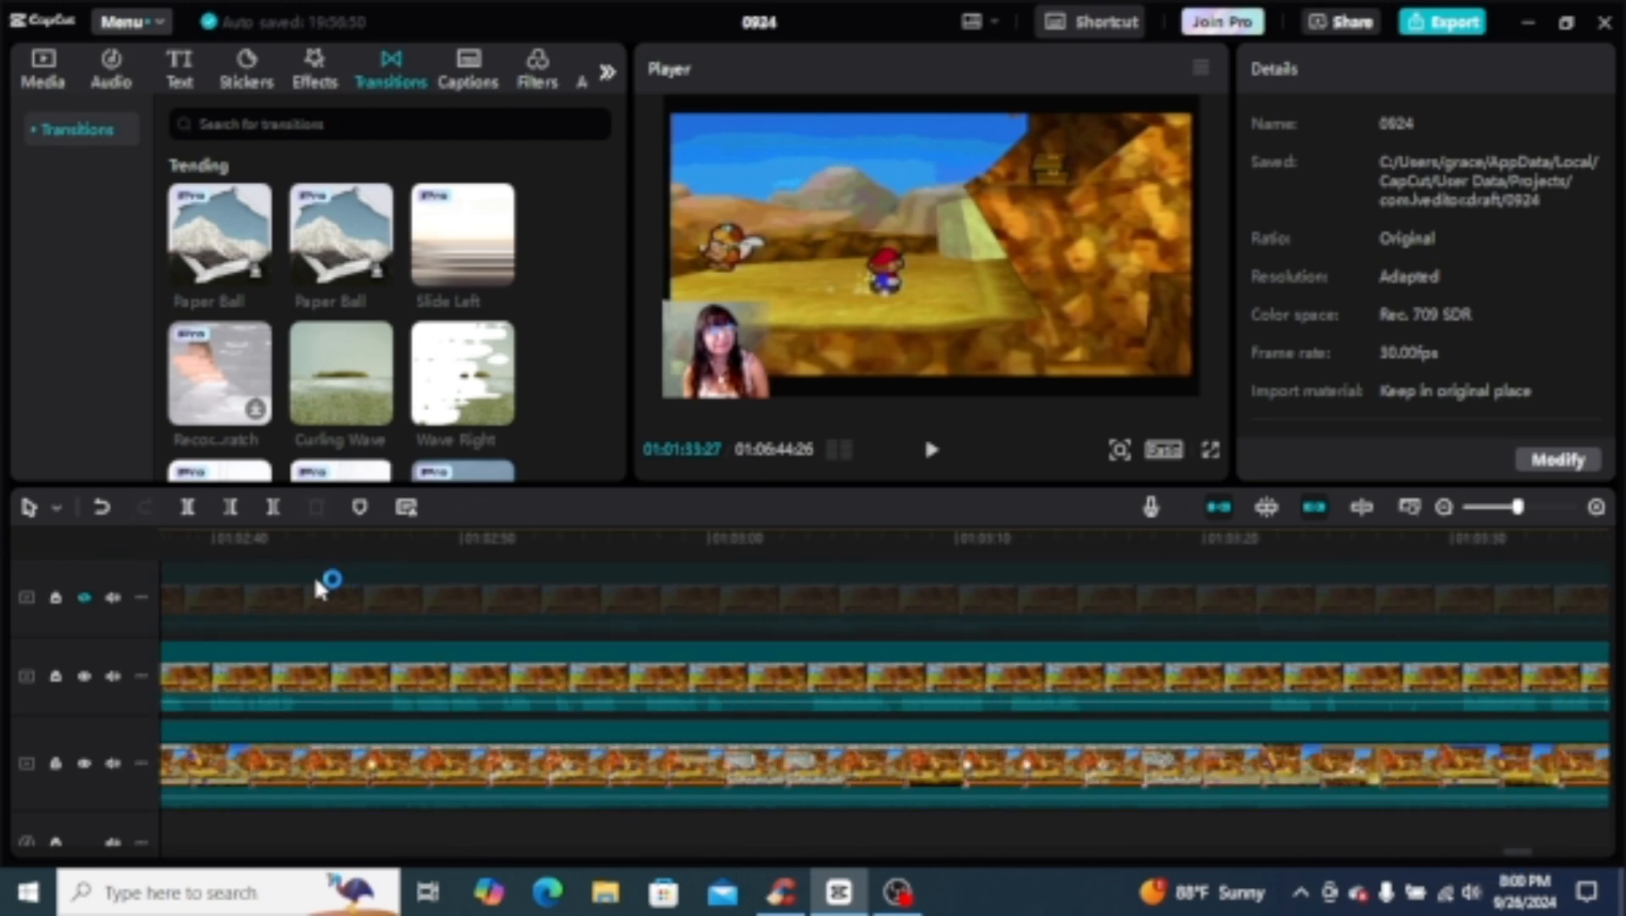
scroll(1359, 764, "down", 2)
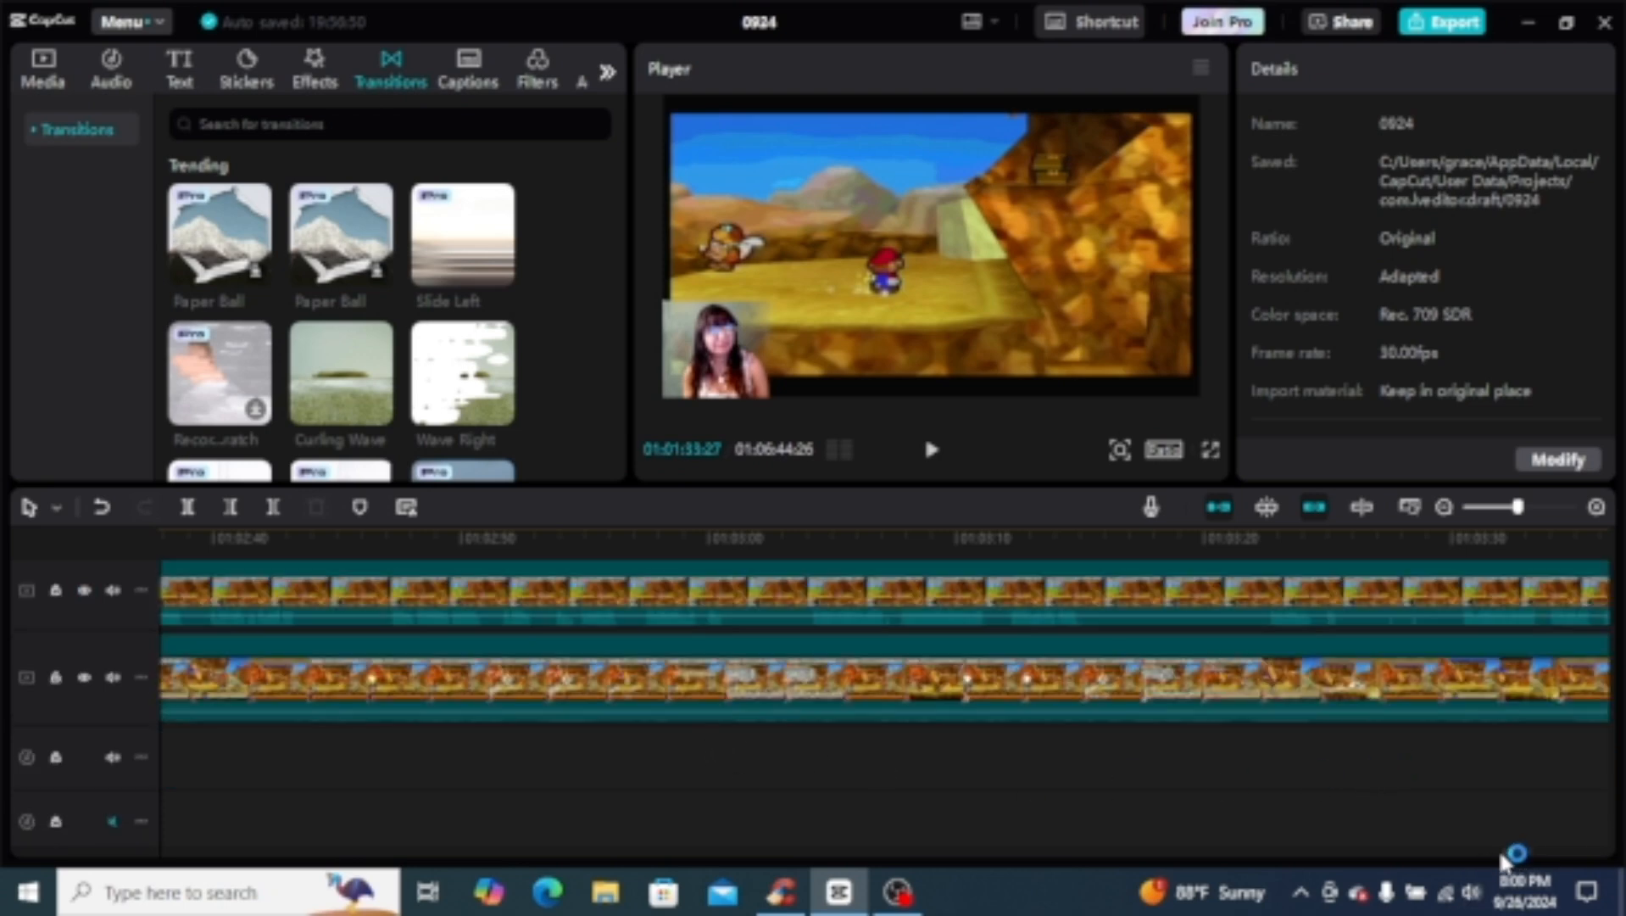
scroll(1035, 836, "left", 5)
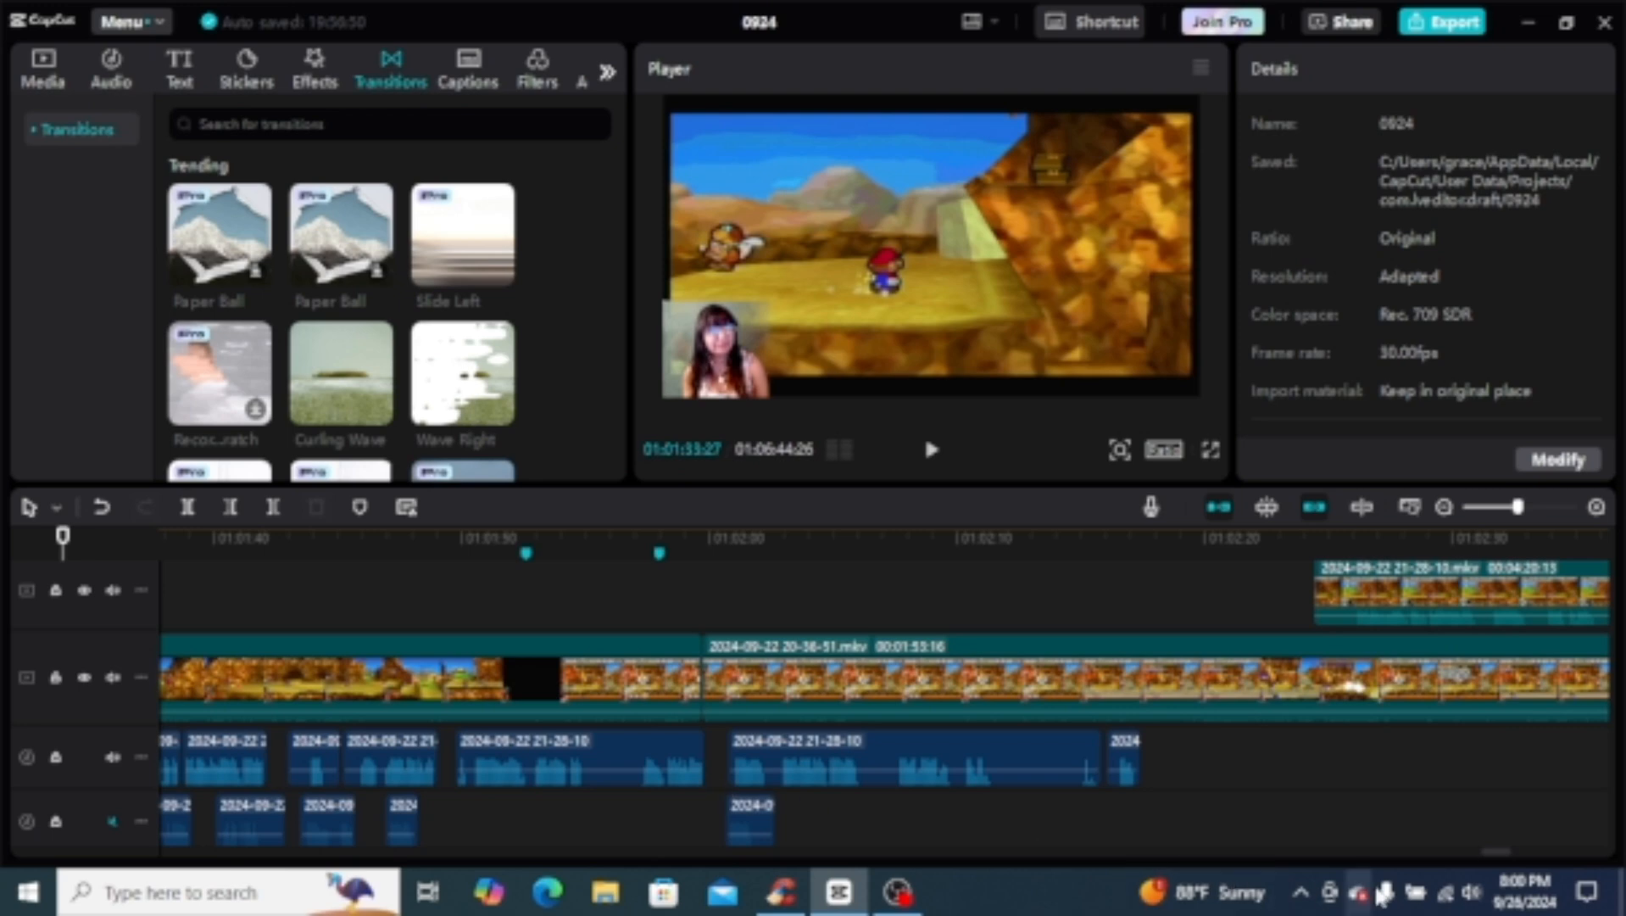
Step: Select the main-track gameplay clip around 07:10 and show its audio settings
left_click_drag(1503, 852, 881, 850)
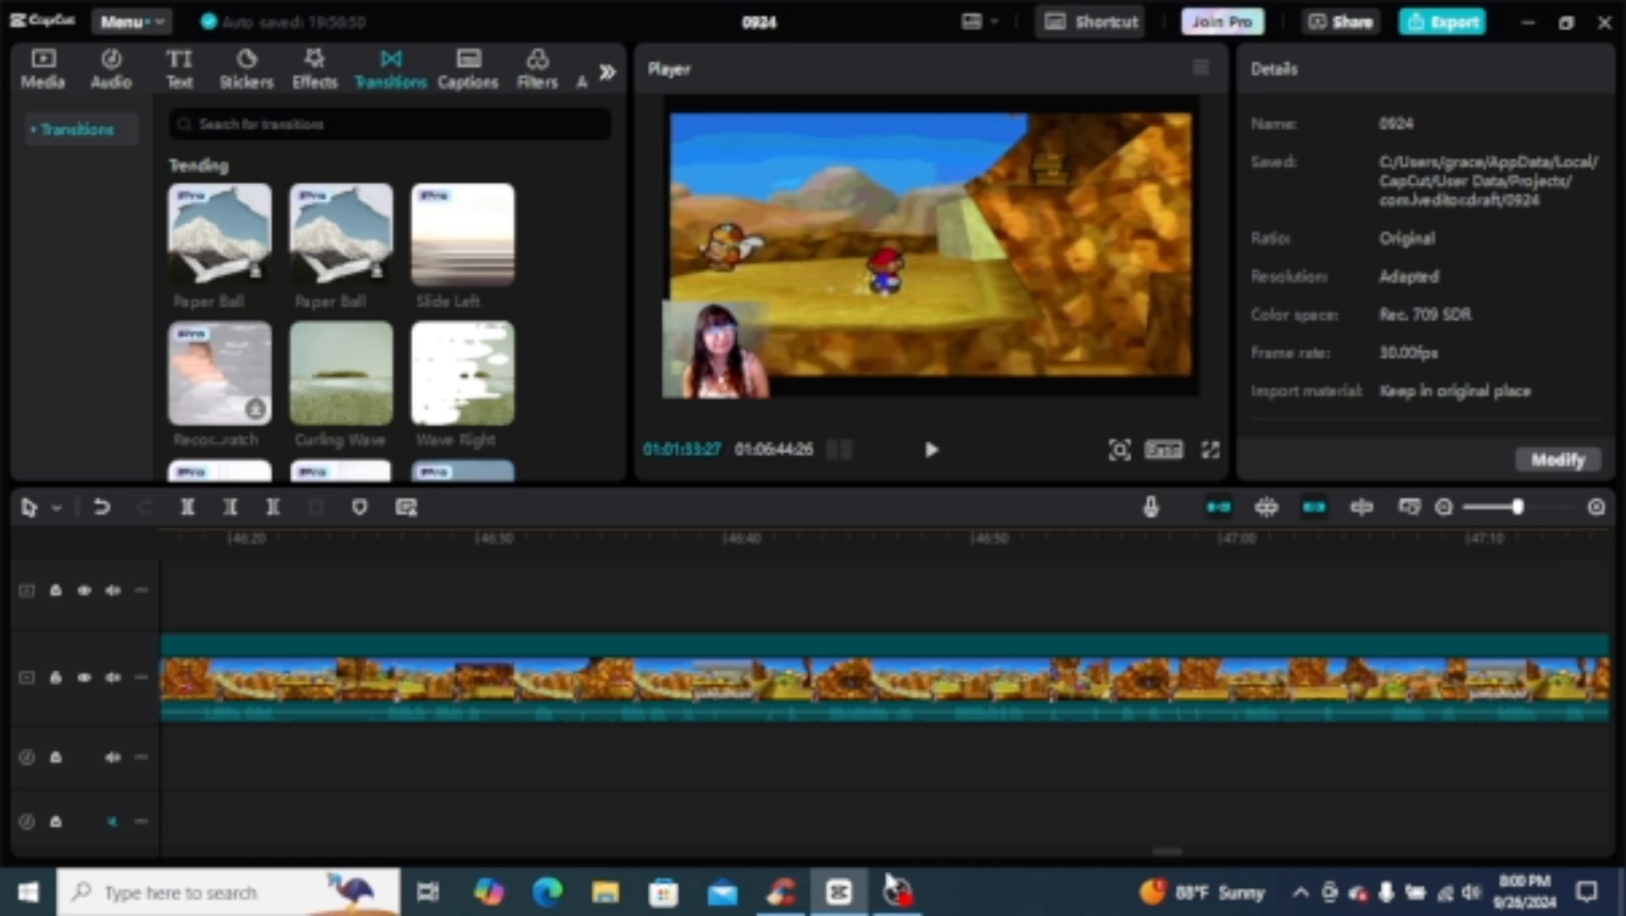
left_click(335, 849)
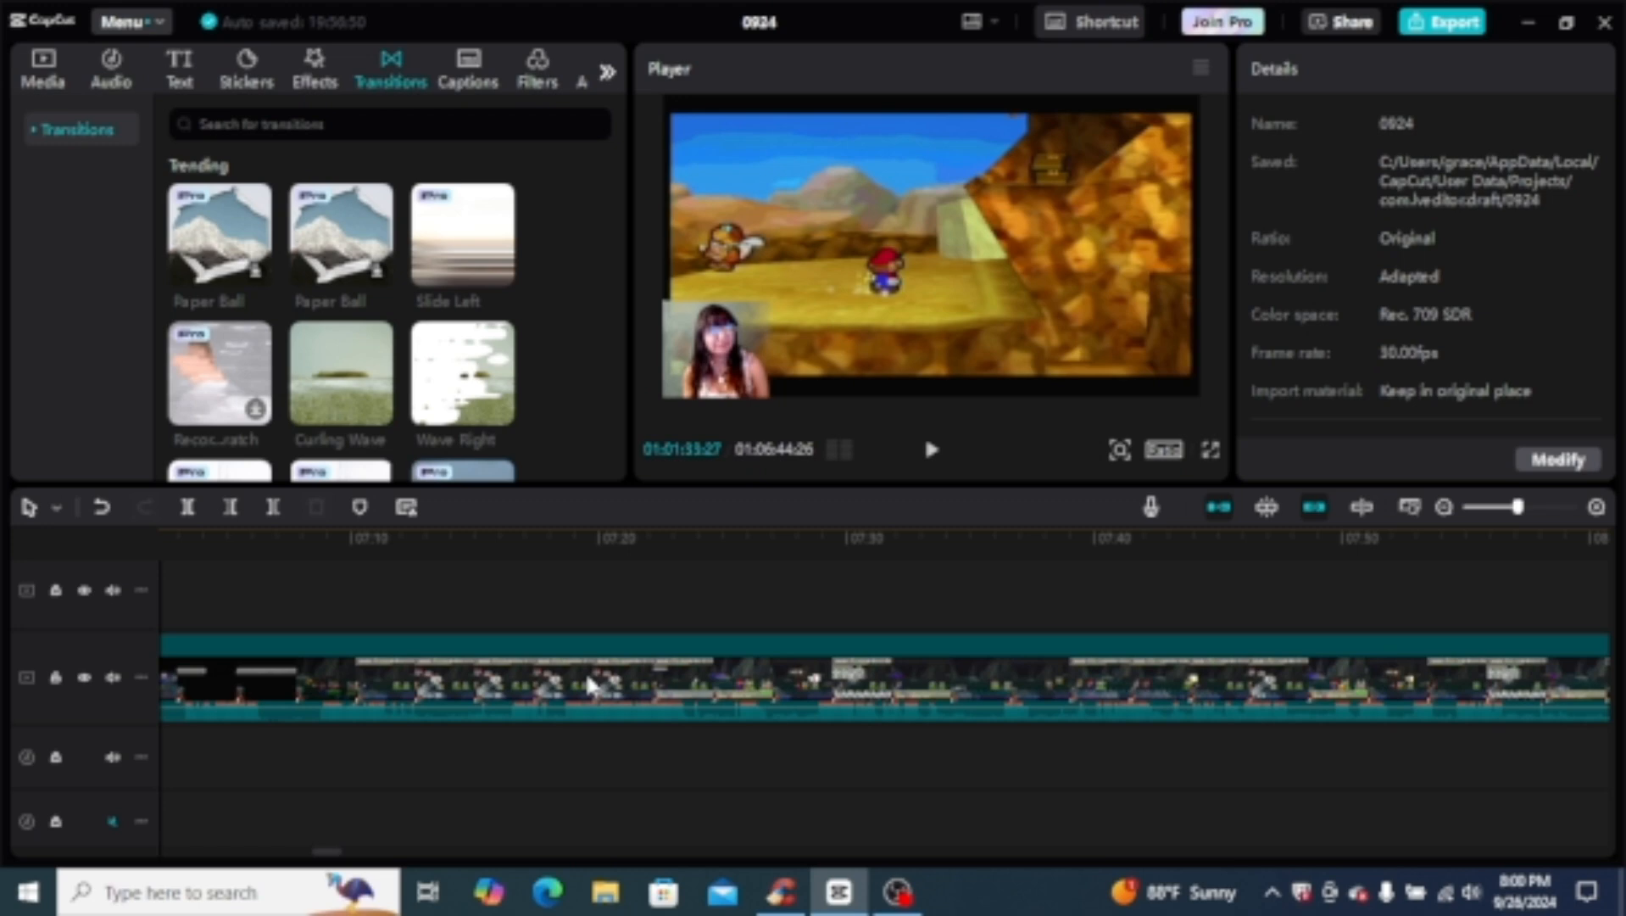
left_click(510, 686)
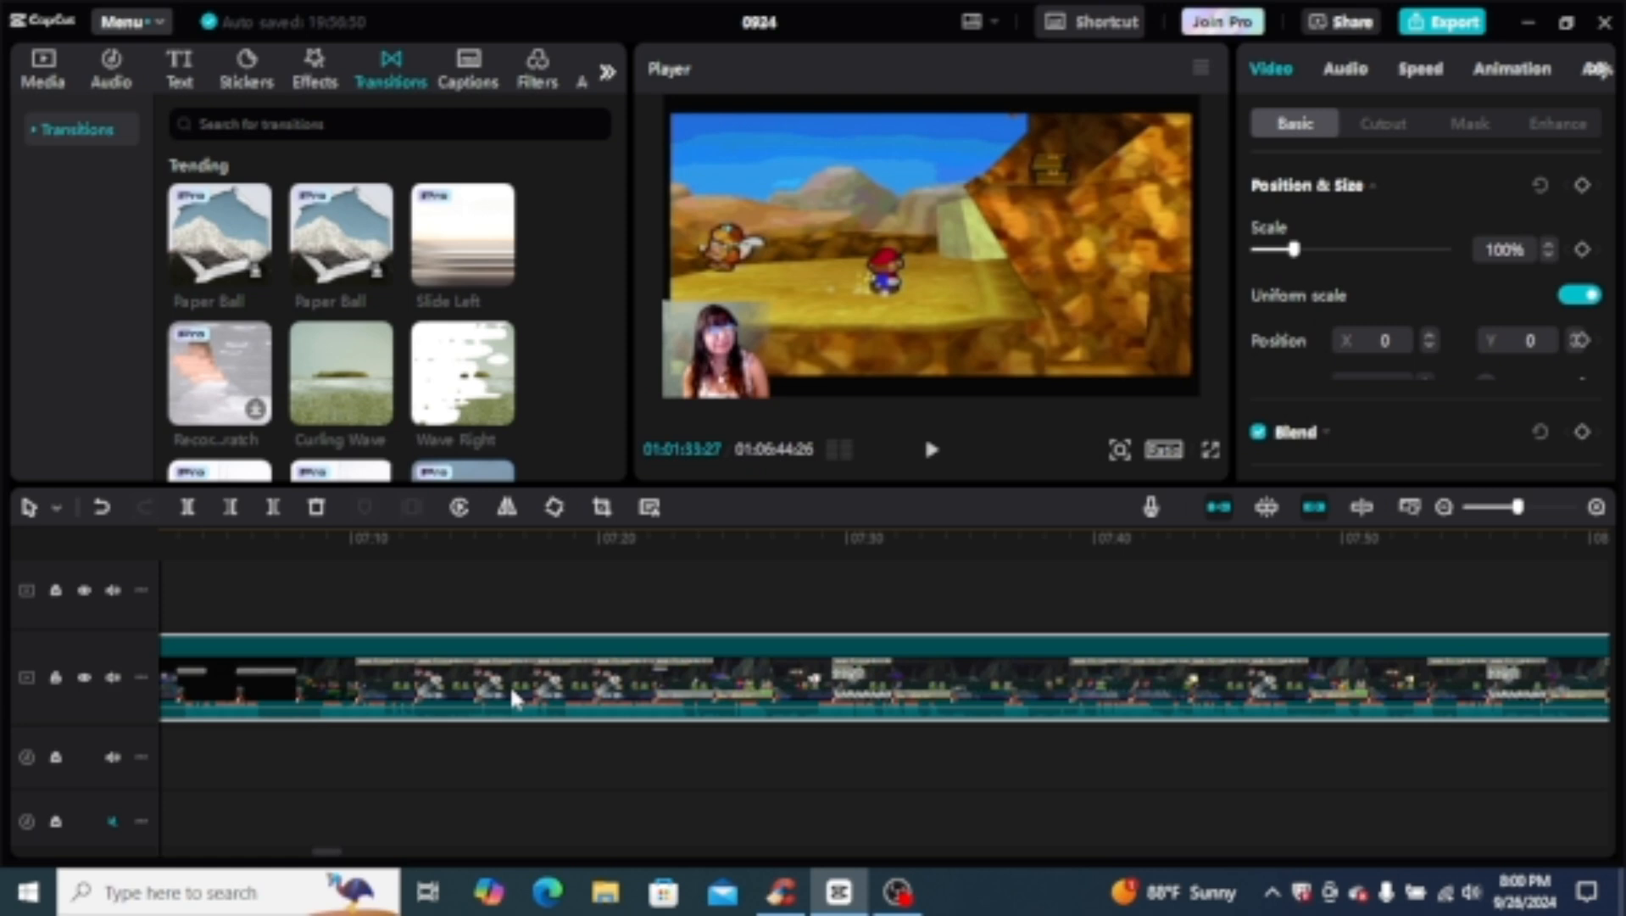
left_click(1361, 100)
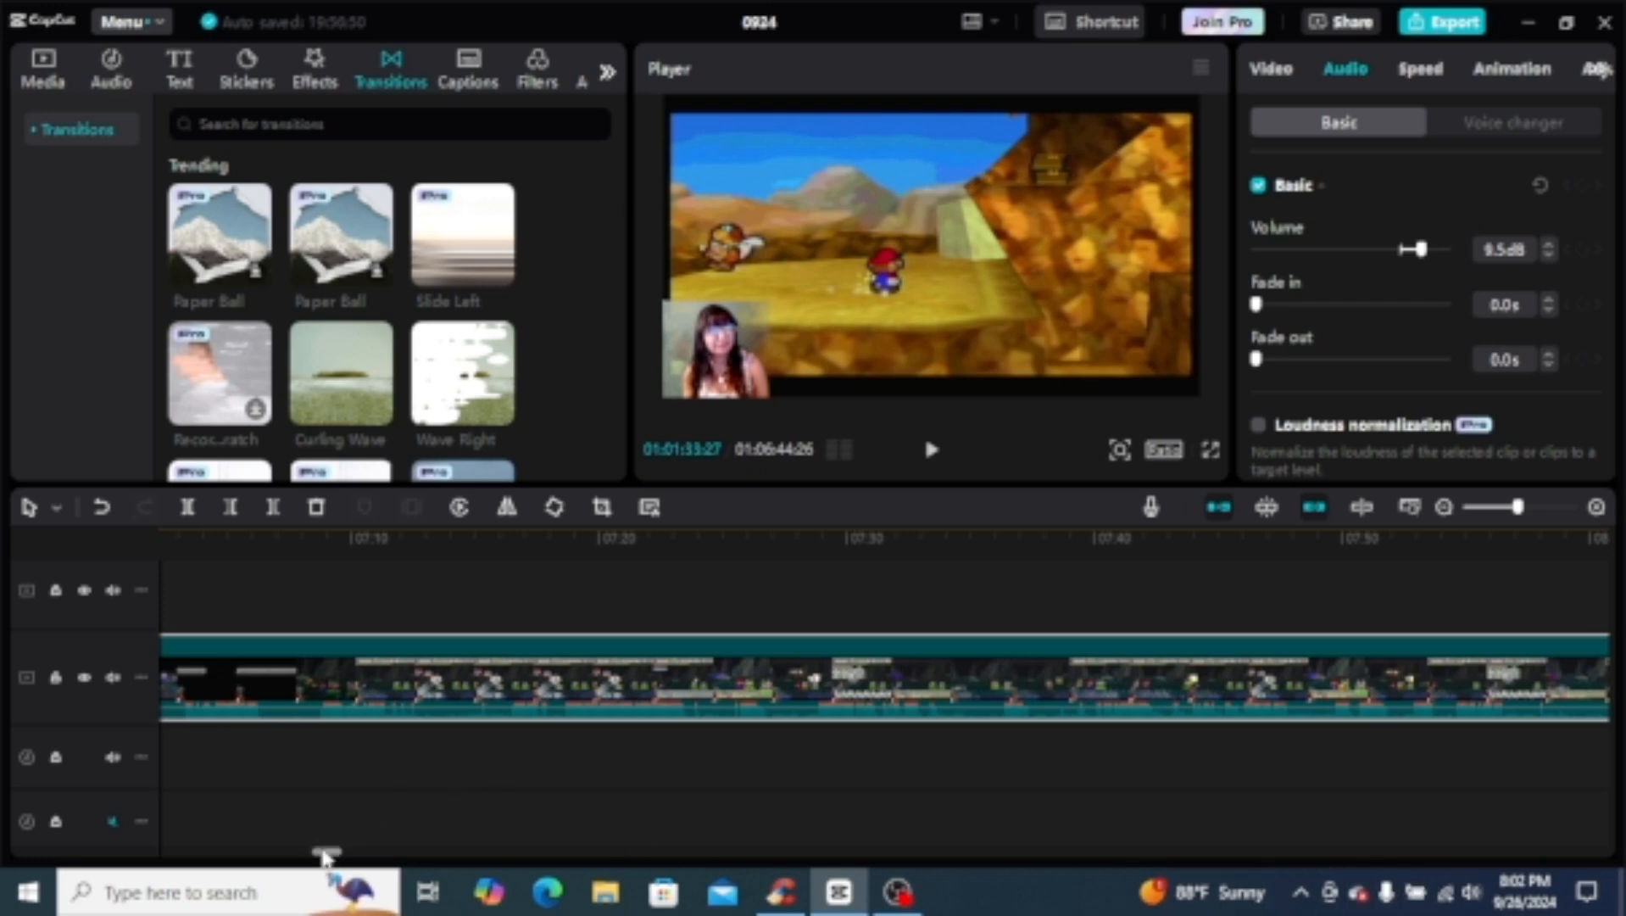
Step: Look along the main video track from about 07:10 to about 24:40
scroll(464, 848, "right", 2)
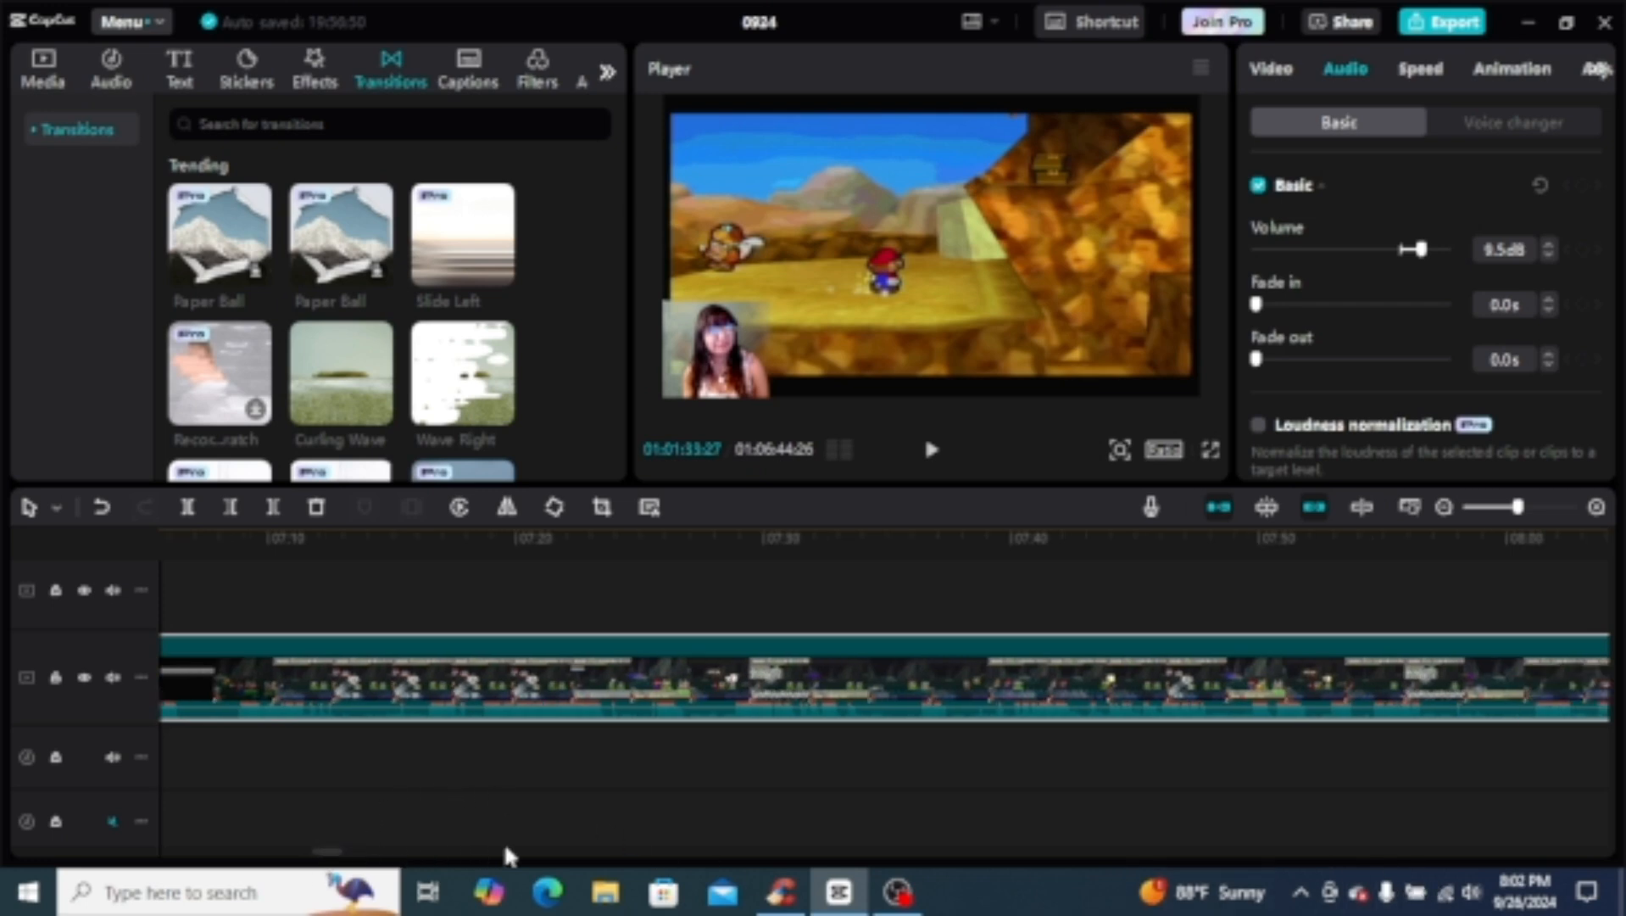
left_click(603, 855)
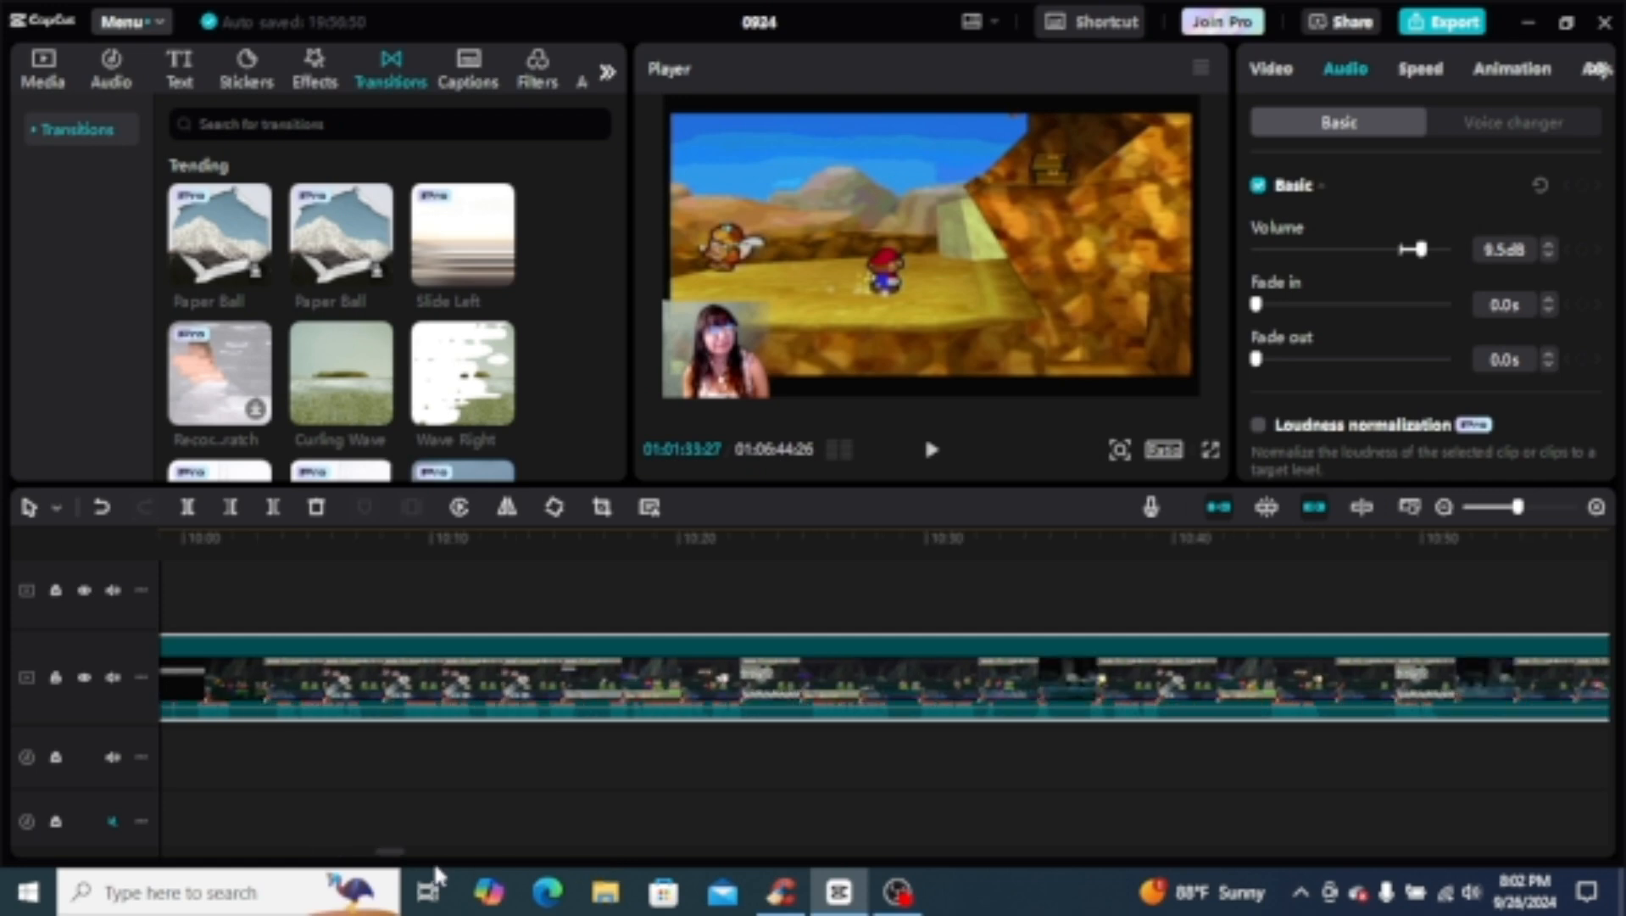
left_click(472, 849)
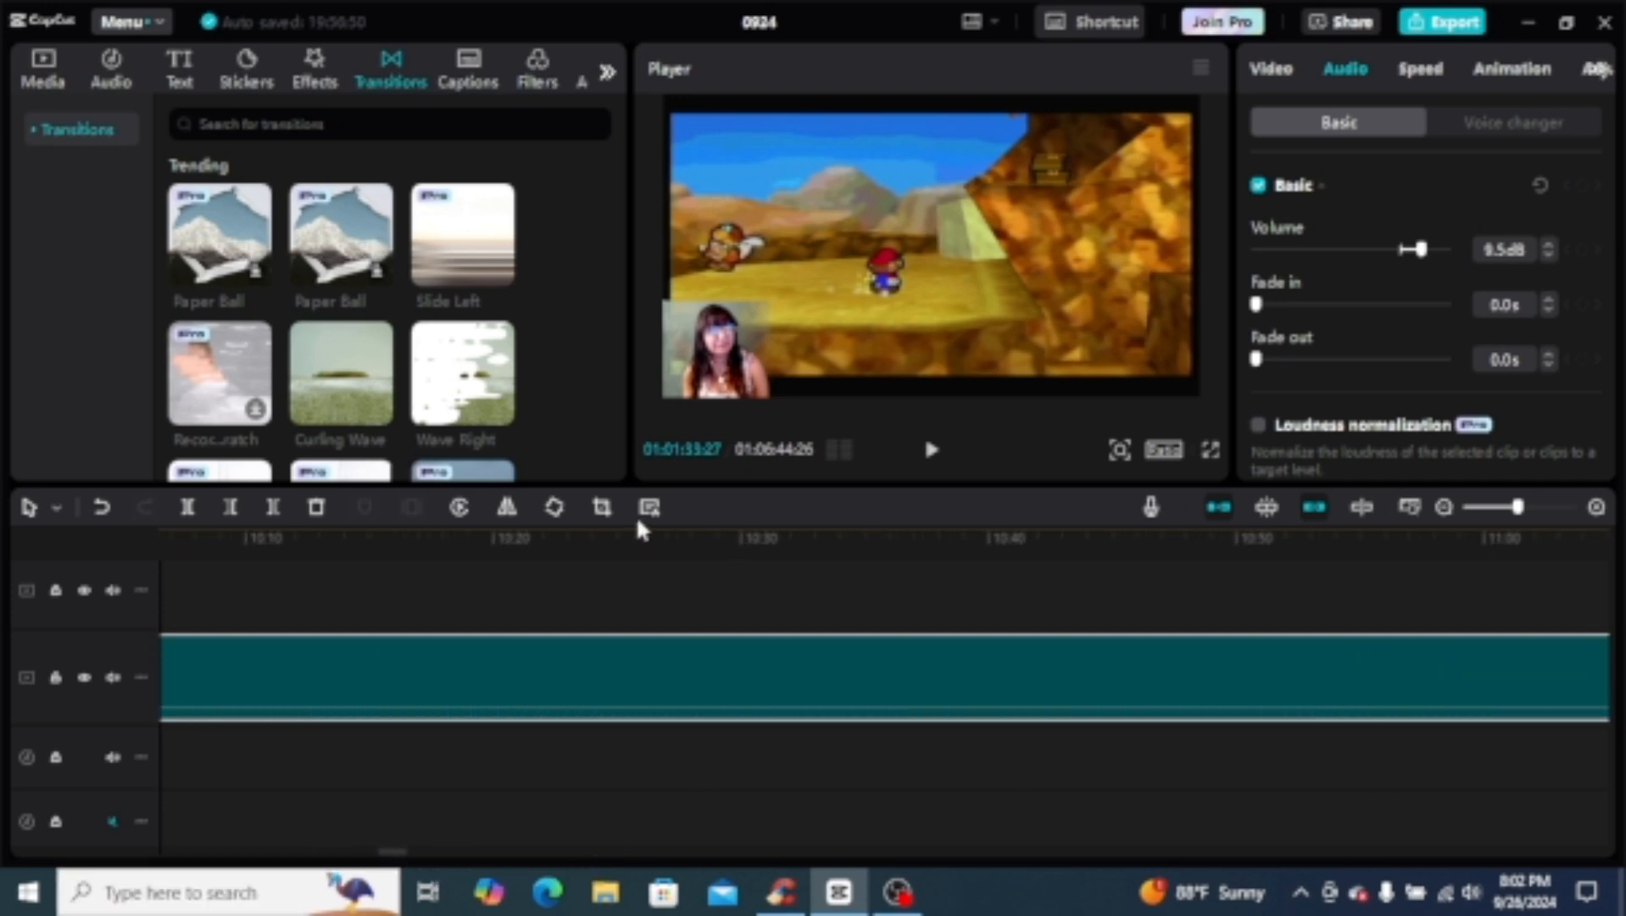
left_click(684, 851)
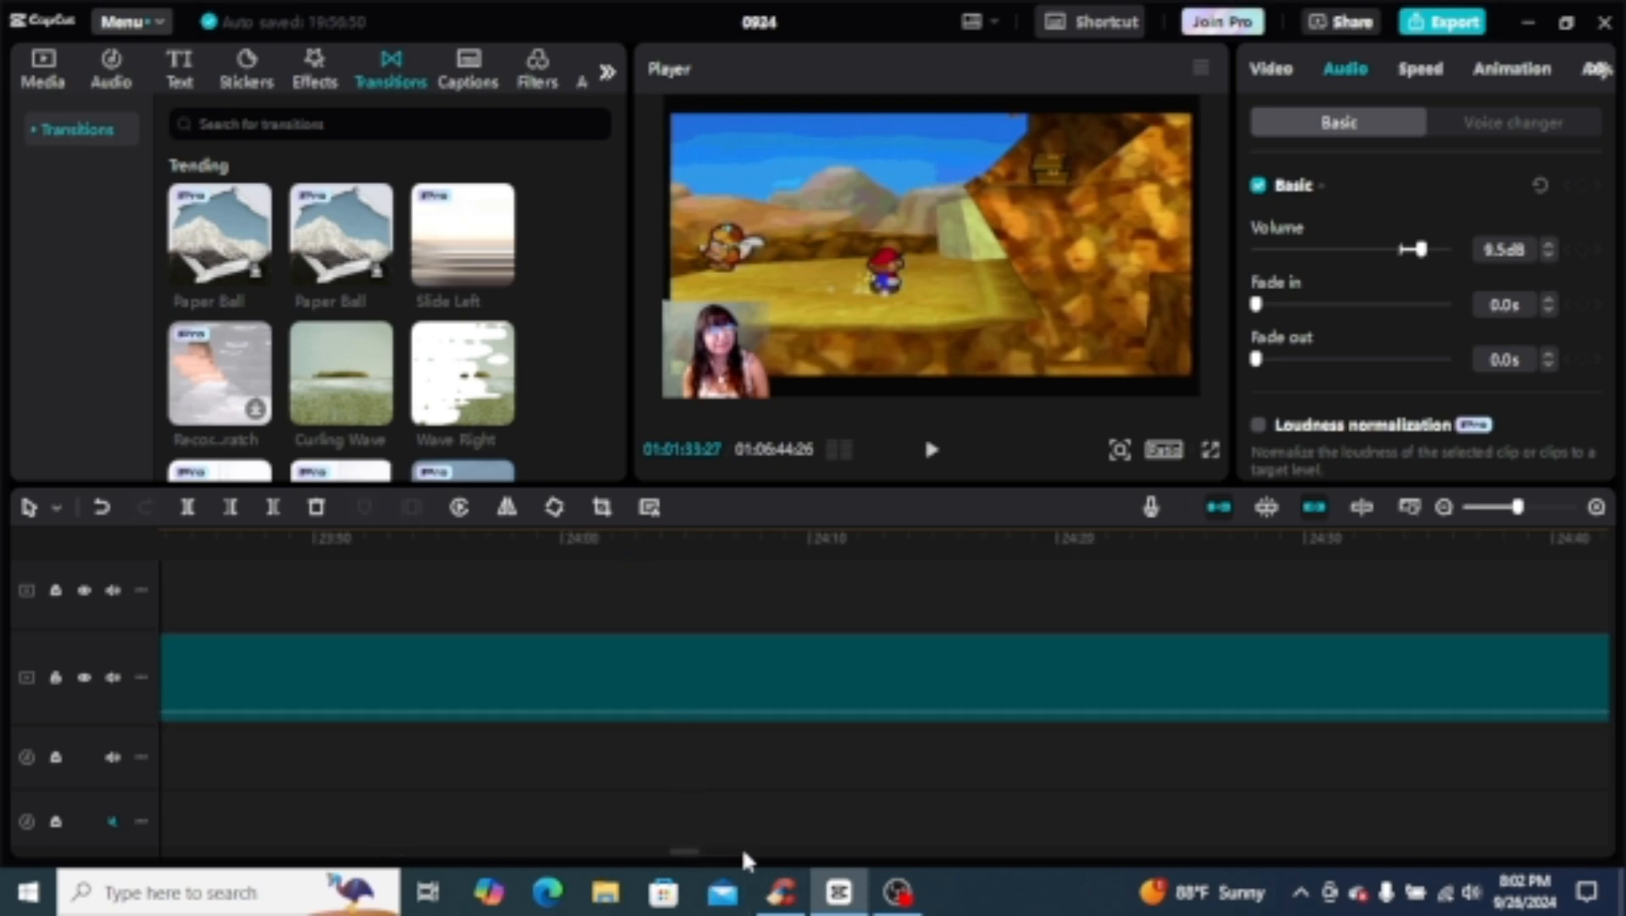
left_click(845, 852)
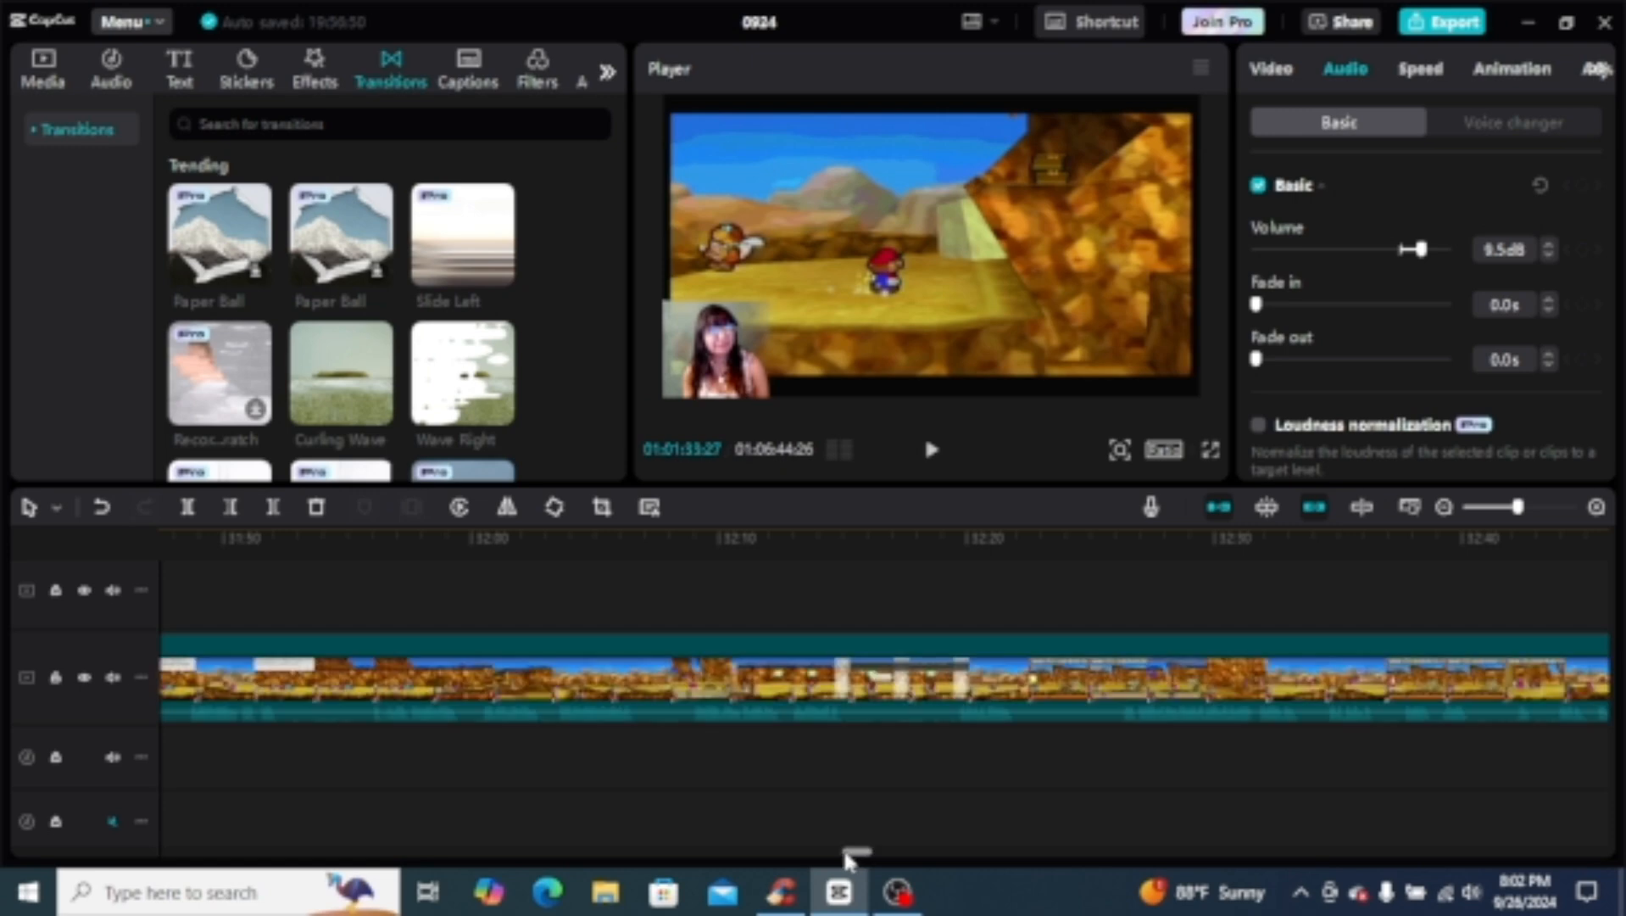
left_click_drag(844, 852, 1491, 847)
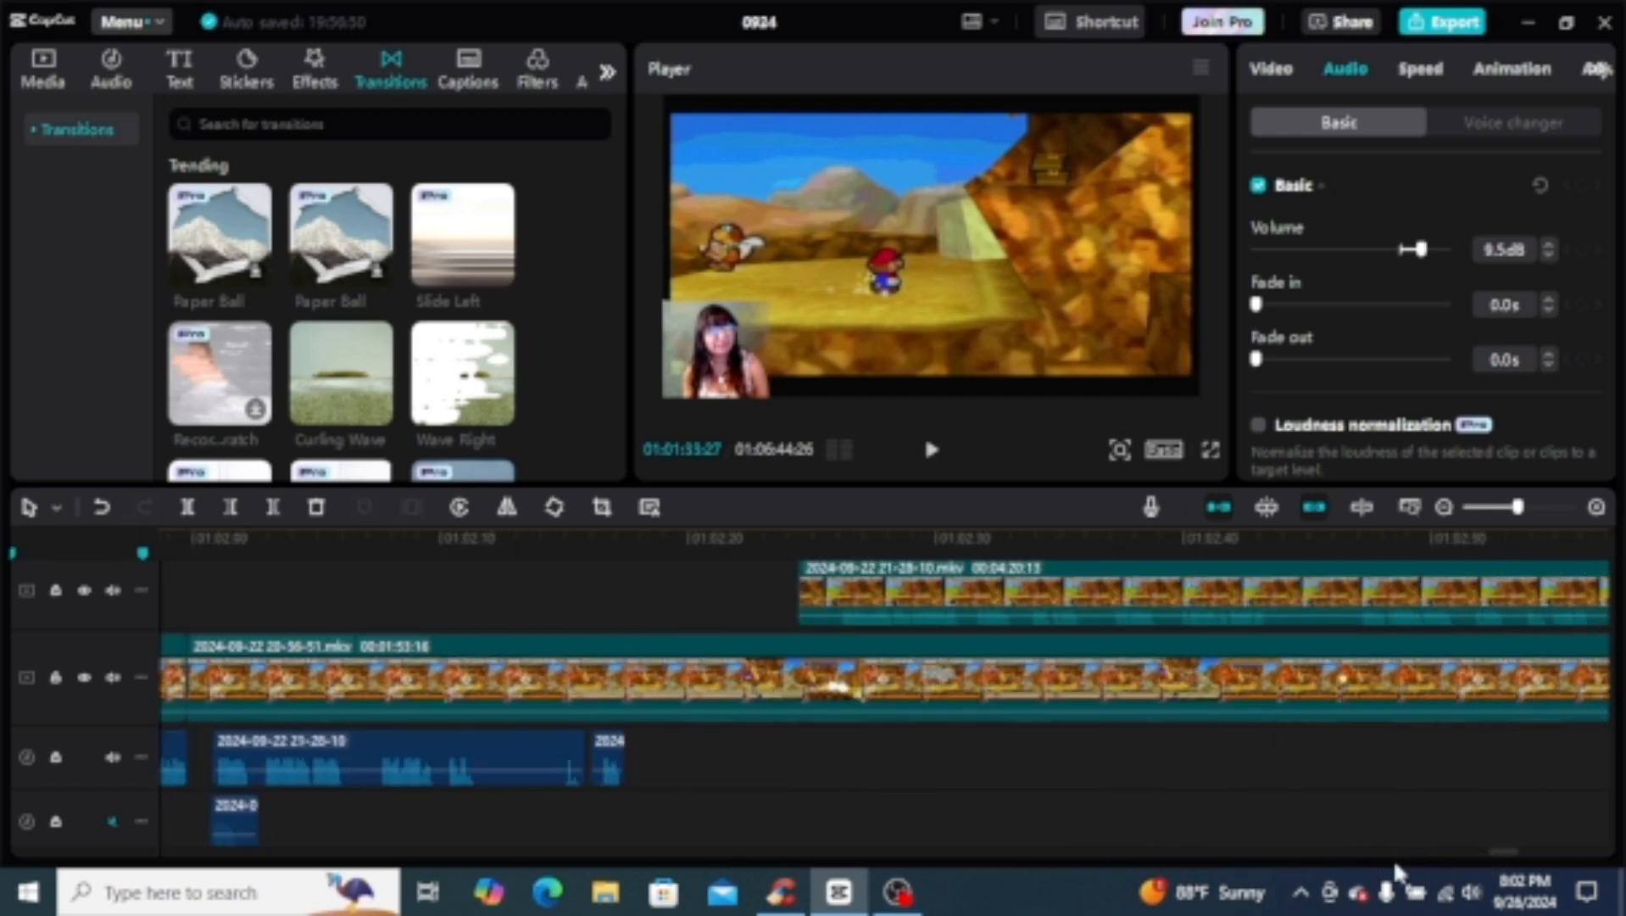
left_click(834, 601)
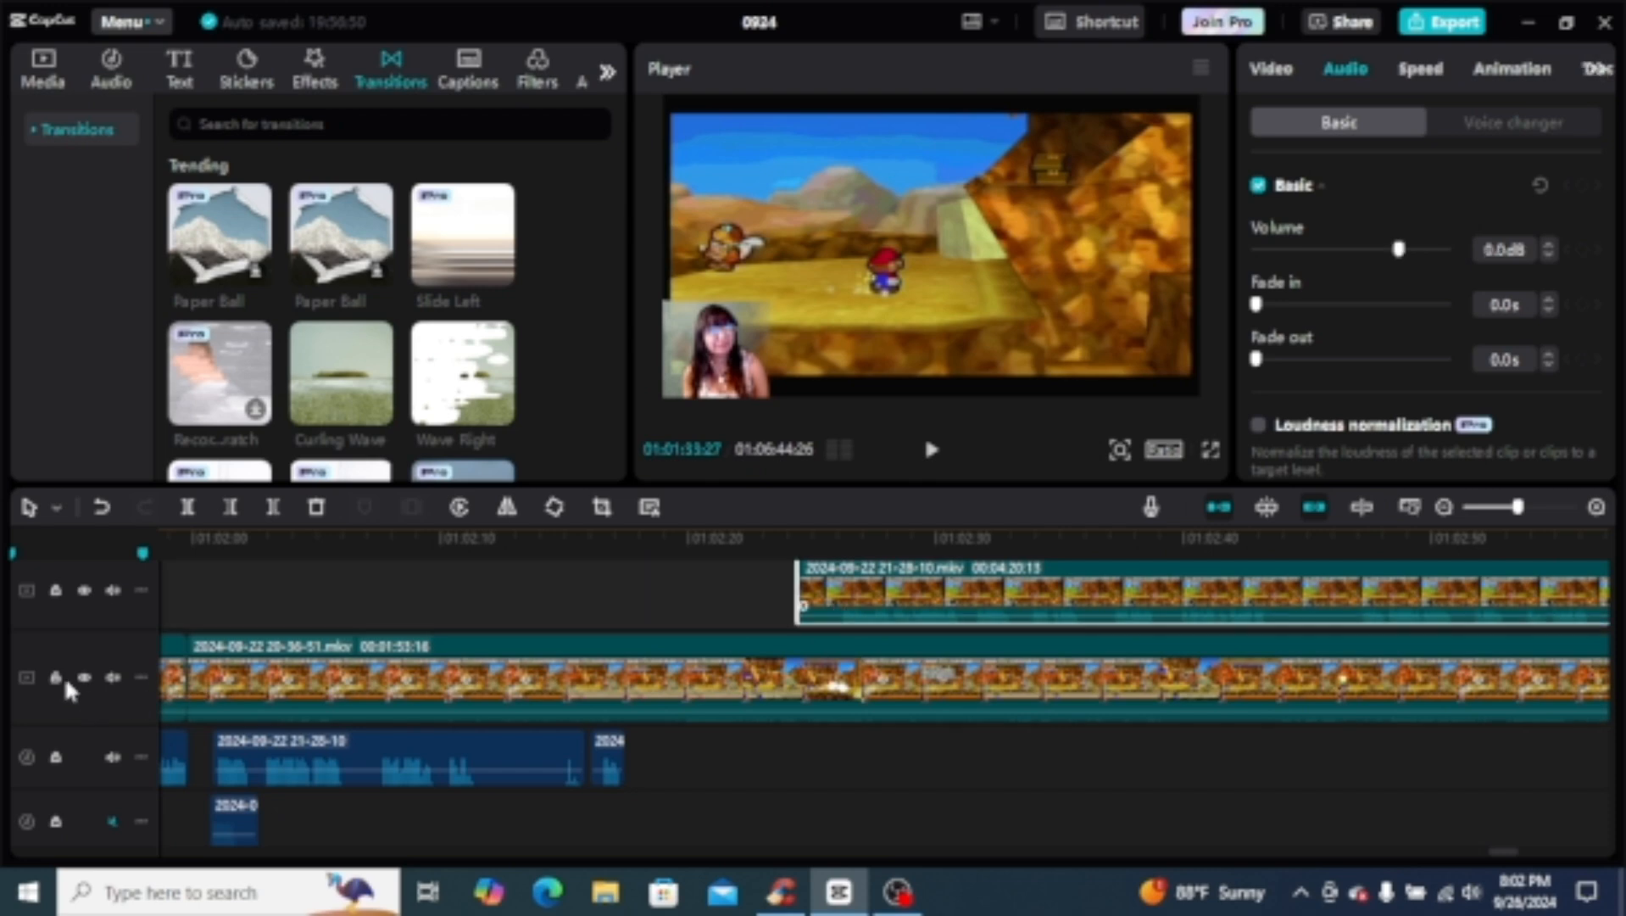
left_click(55, 678)
Step: Split the overlay clip at 01:02:31:15 and move the short first piece earlier, starting at about 01:02:21
left_click(974, 547)
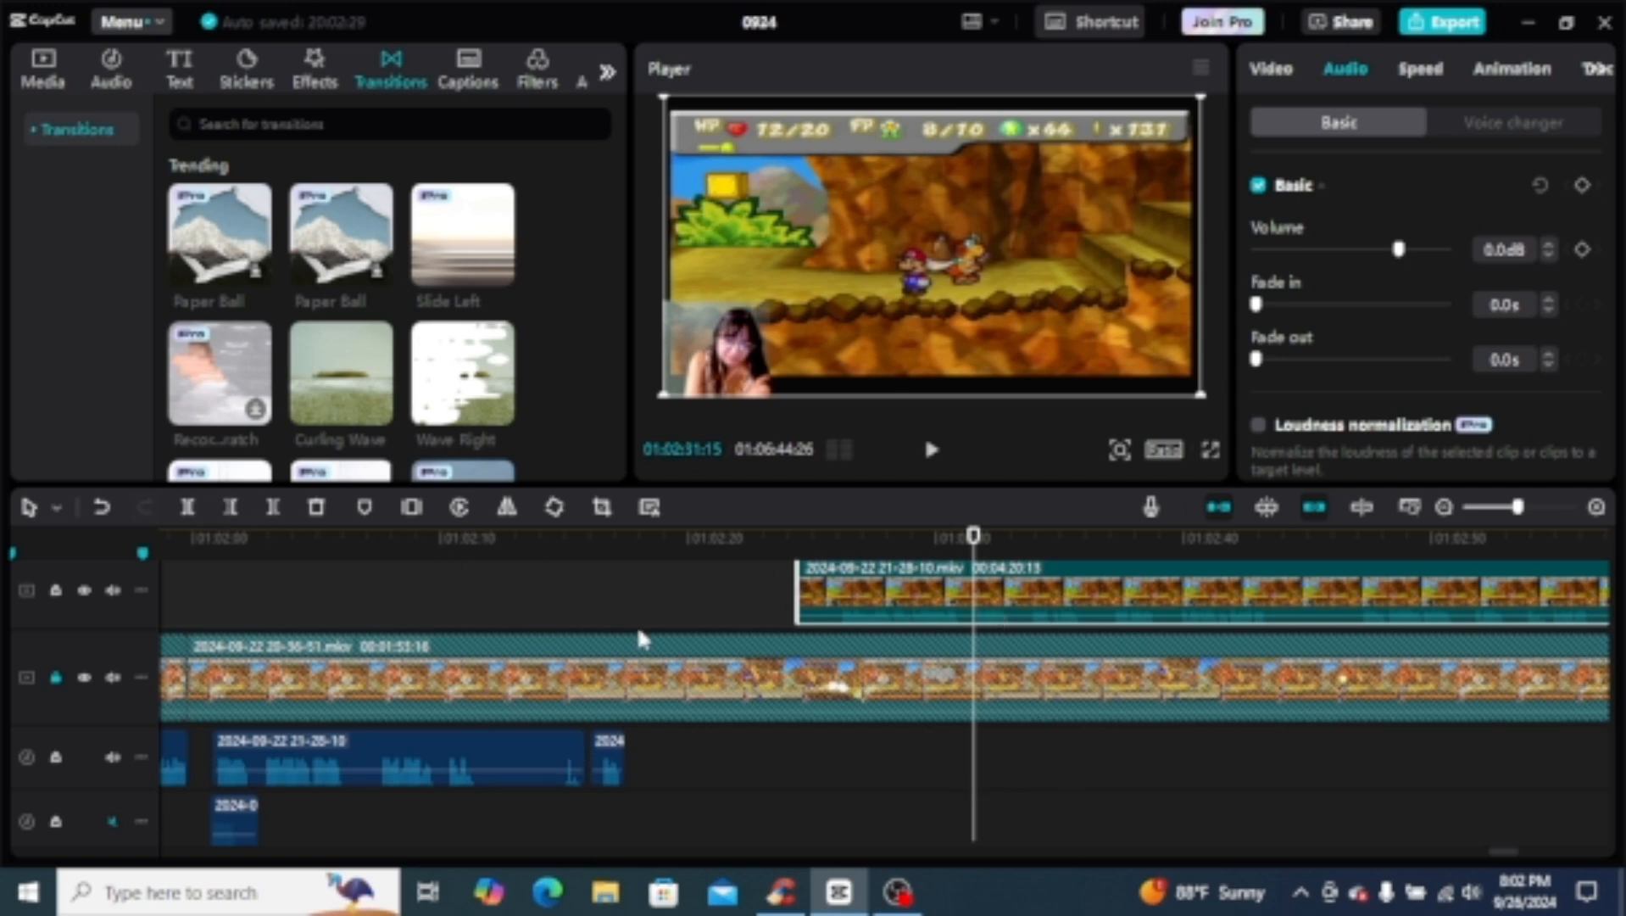
scroll(272, 521, "up", 1)
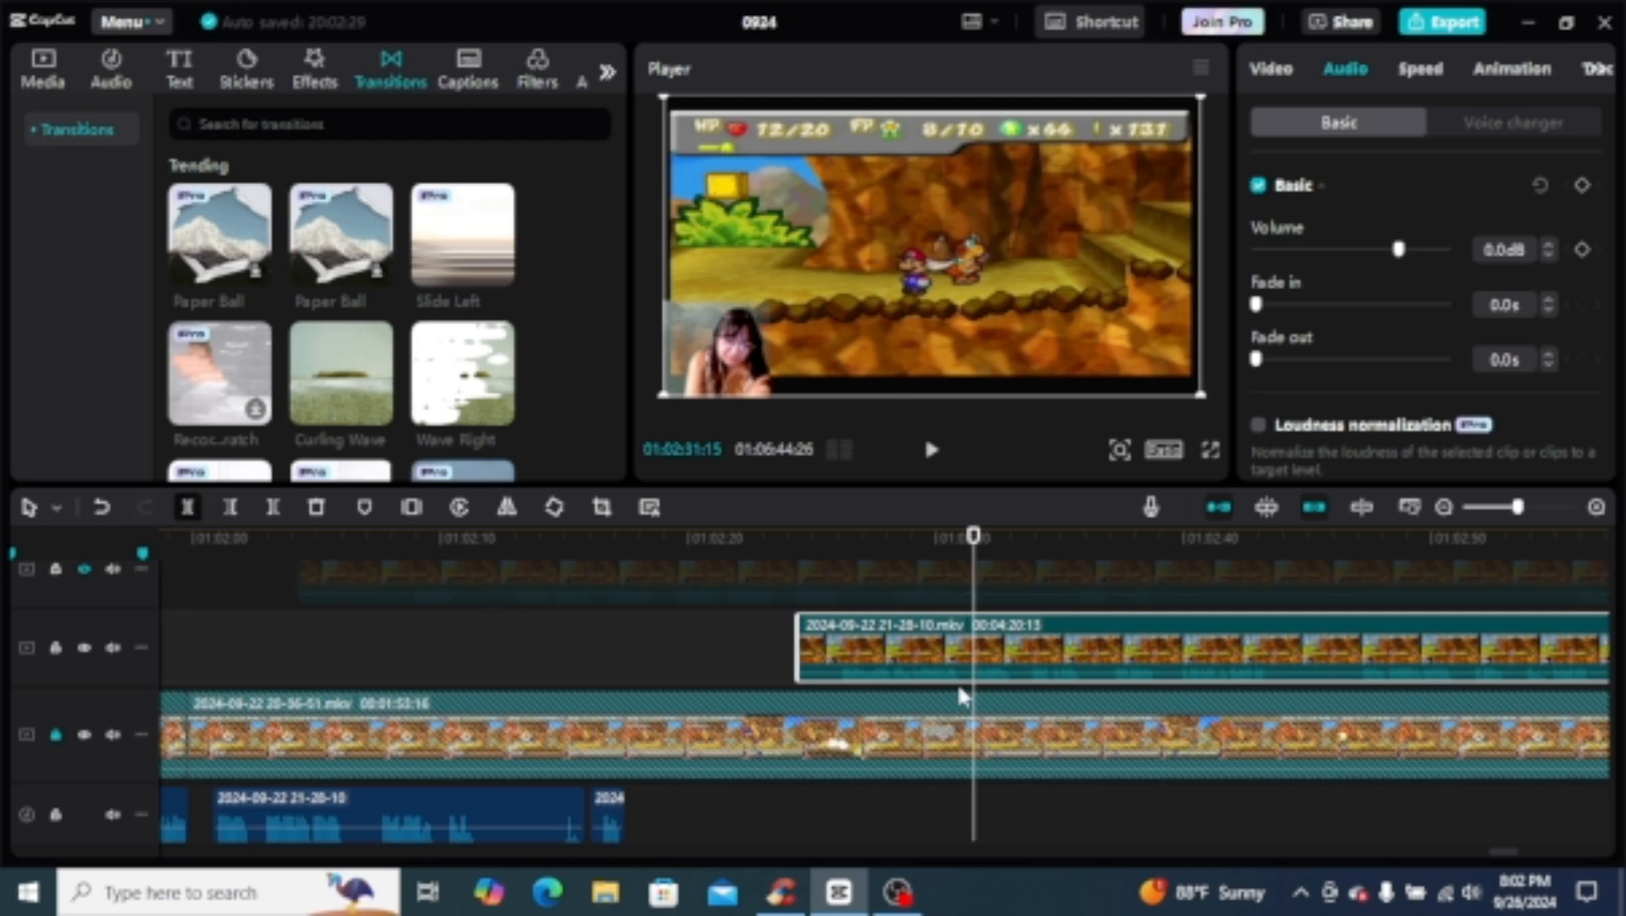
key("ctrl+b")
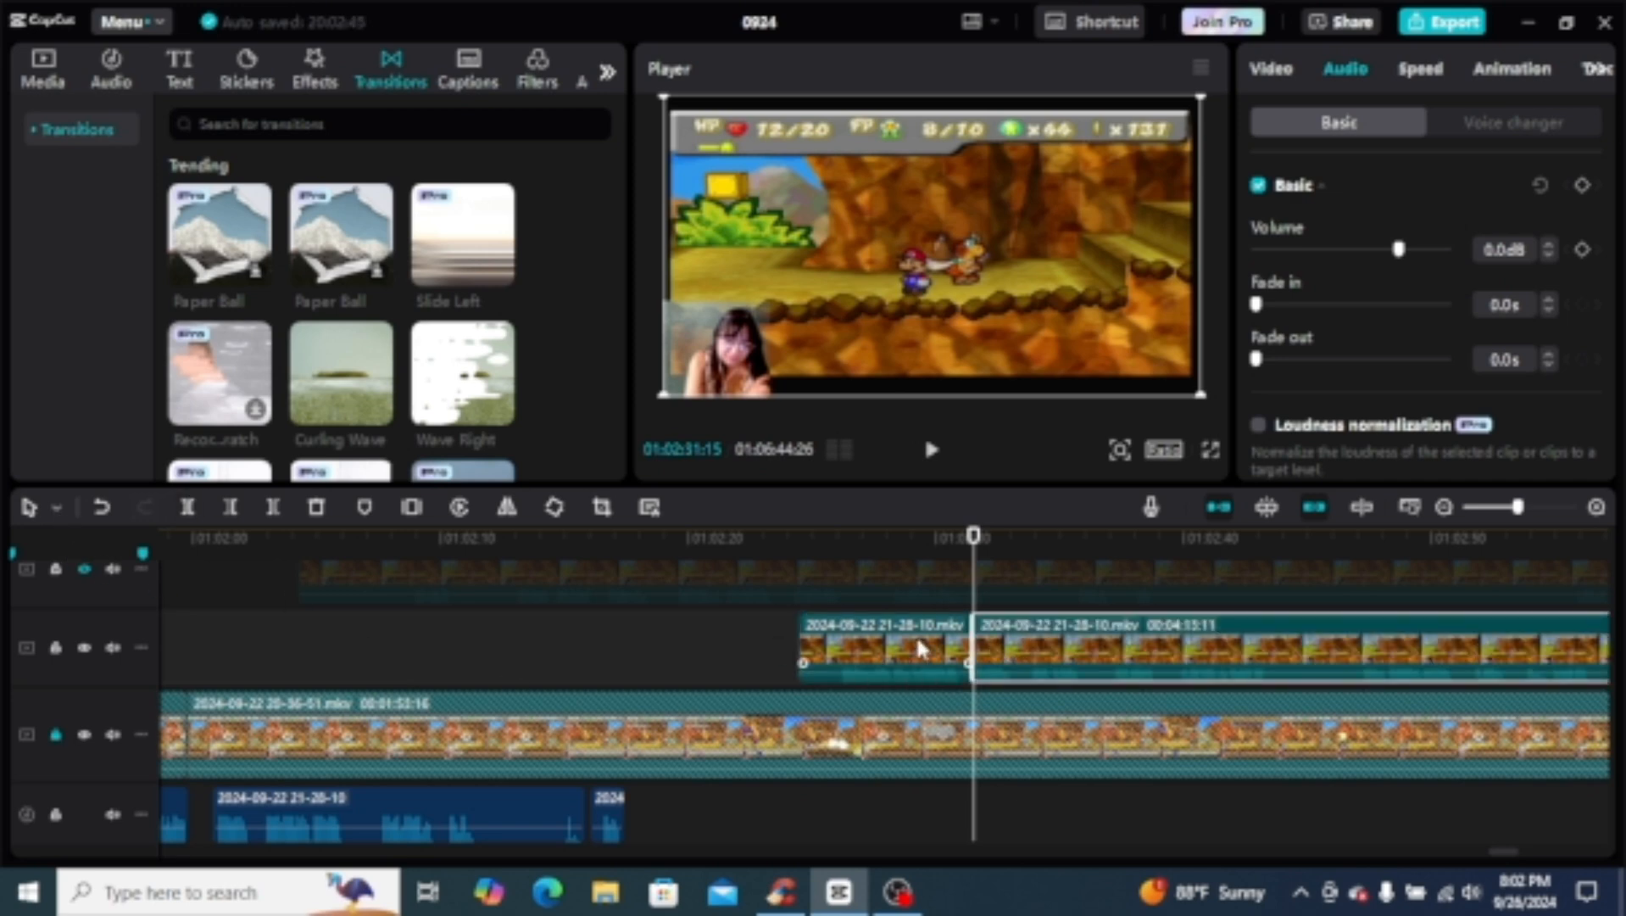
left_click(839, 652)
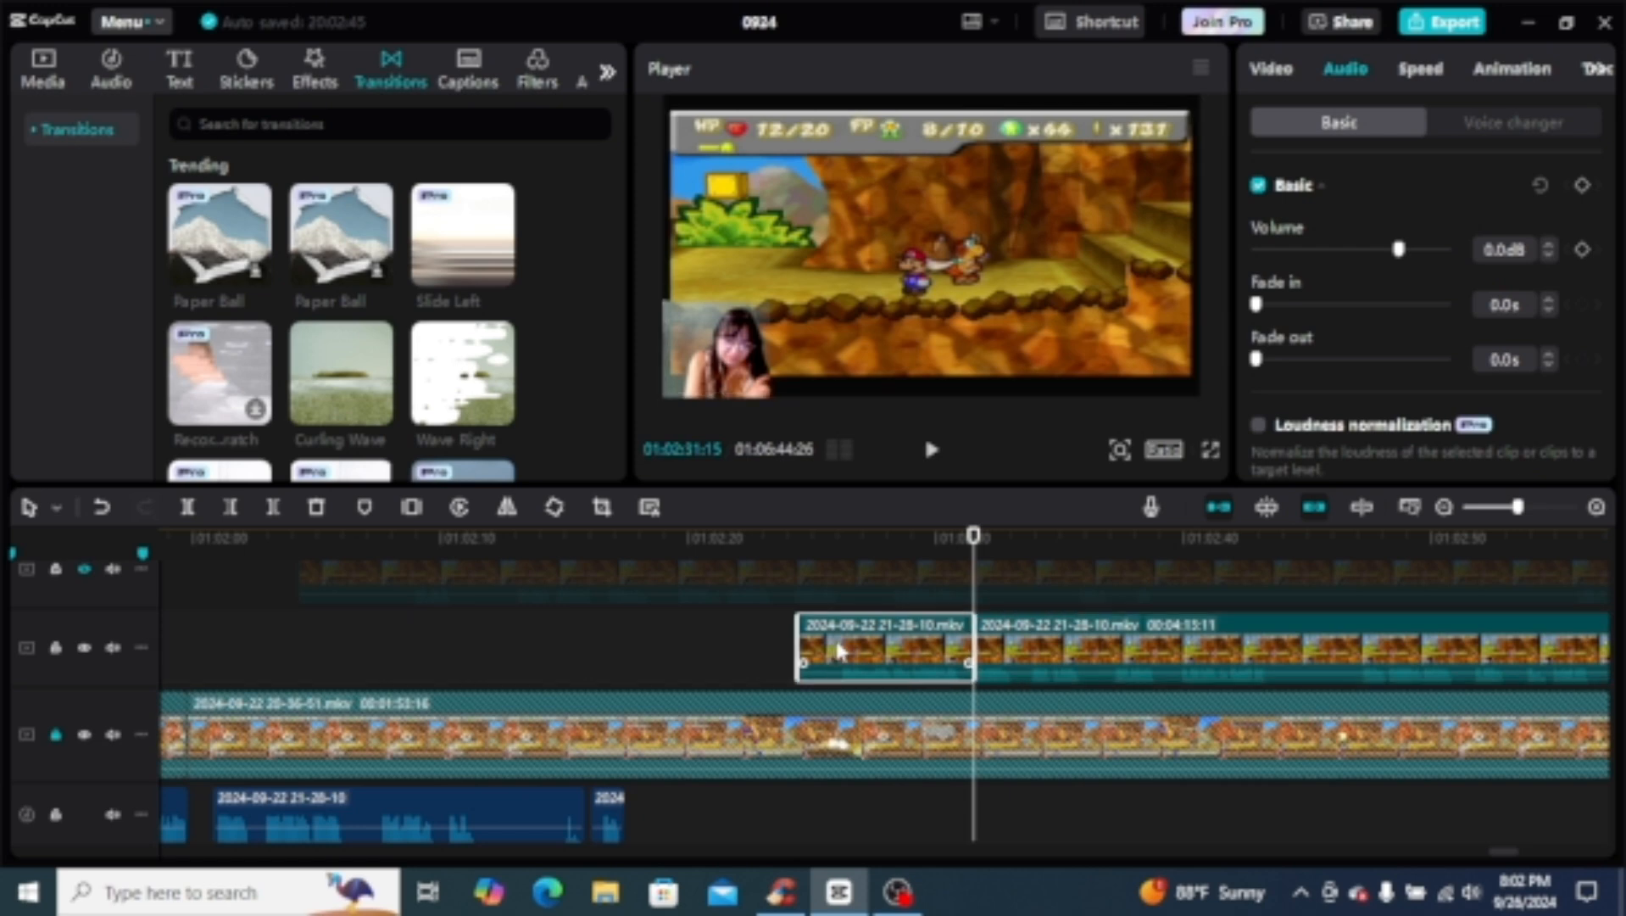
left_click_drag(840, 651, 750, 651)
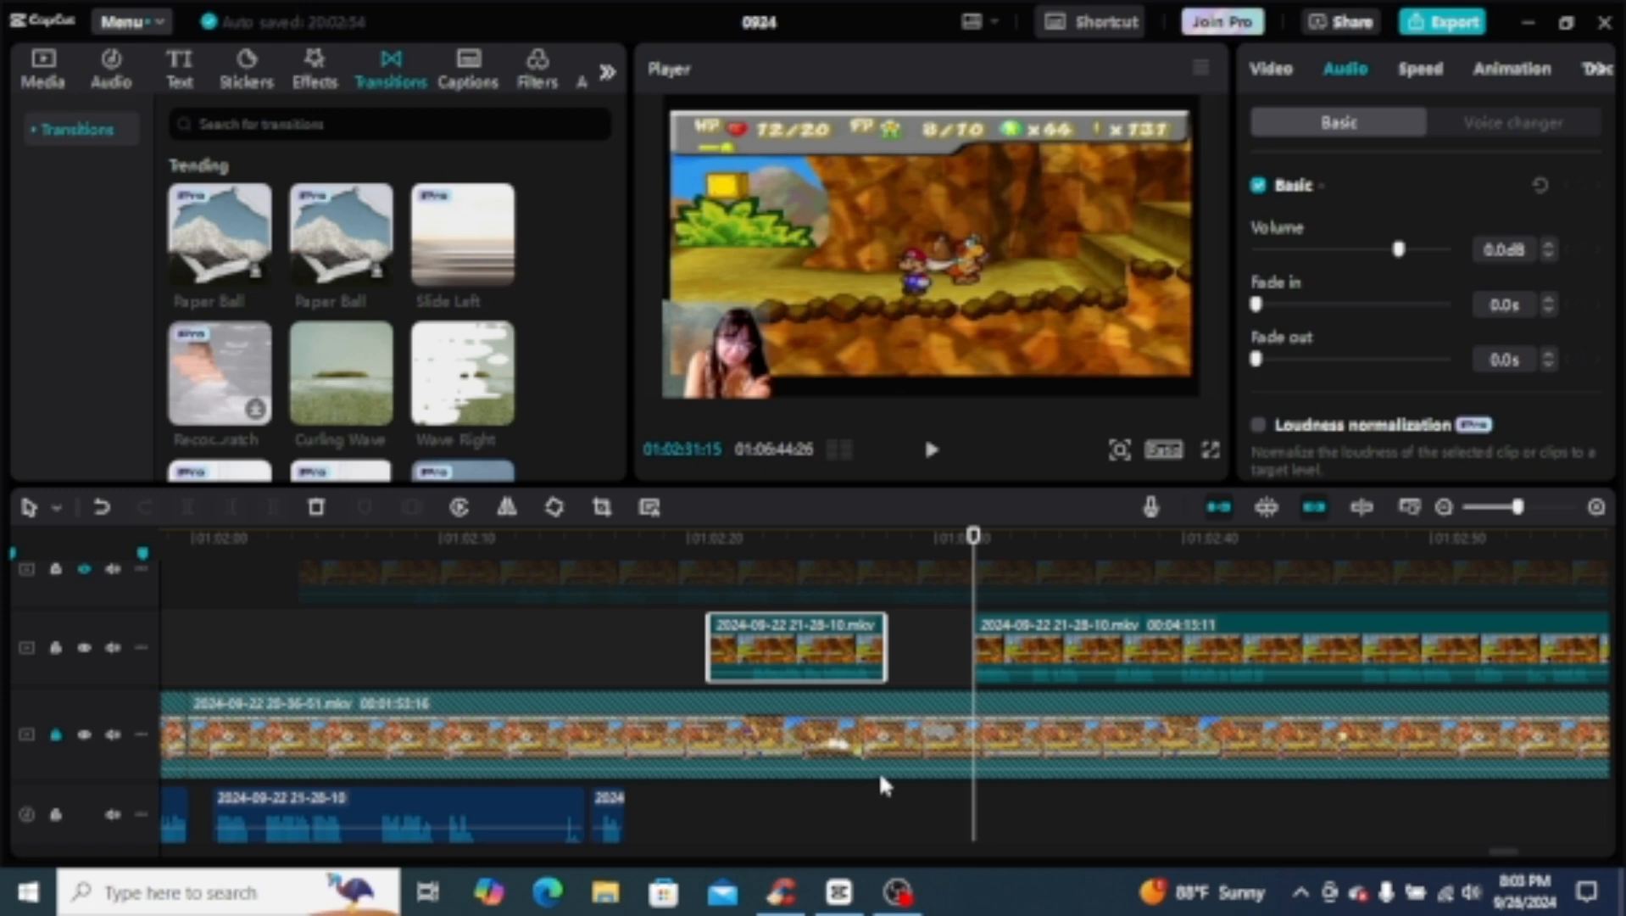
Step: Extract the audio of the short overlay piece onto the audio track
right_click(796, 660)
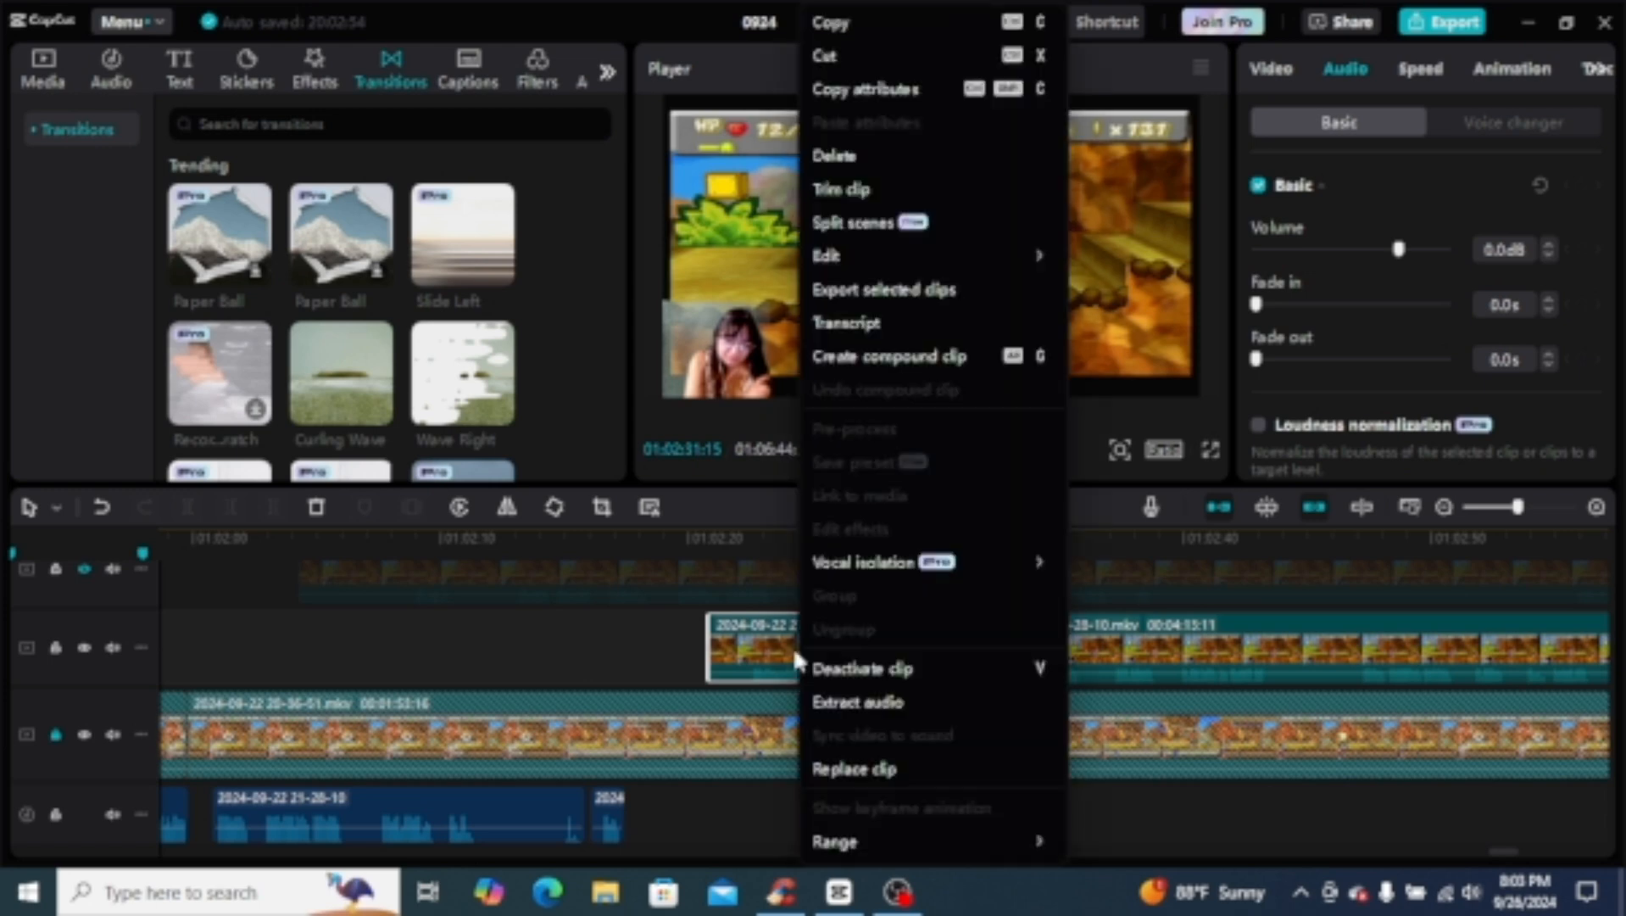
left_click(796, 658)
right_click(794, 658)
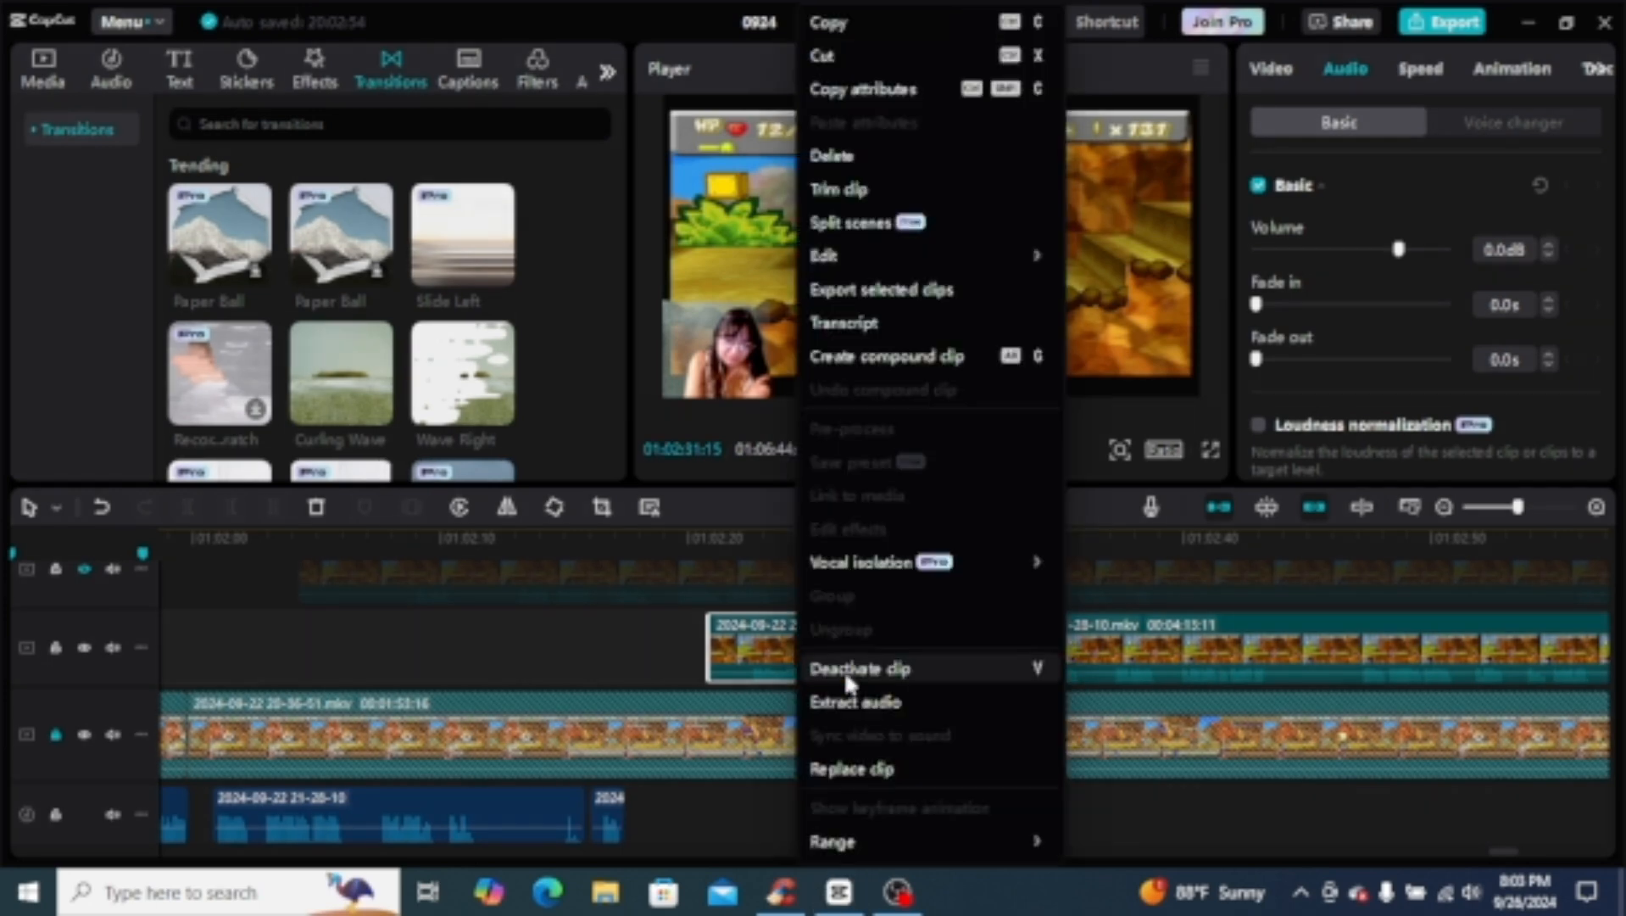
left_click(856, 709)
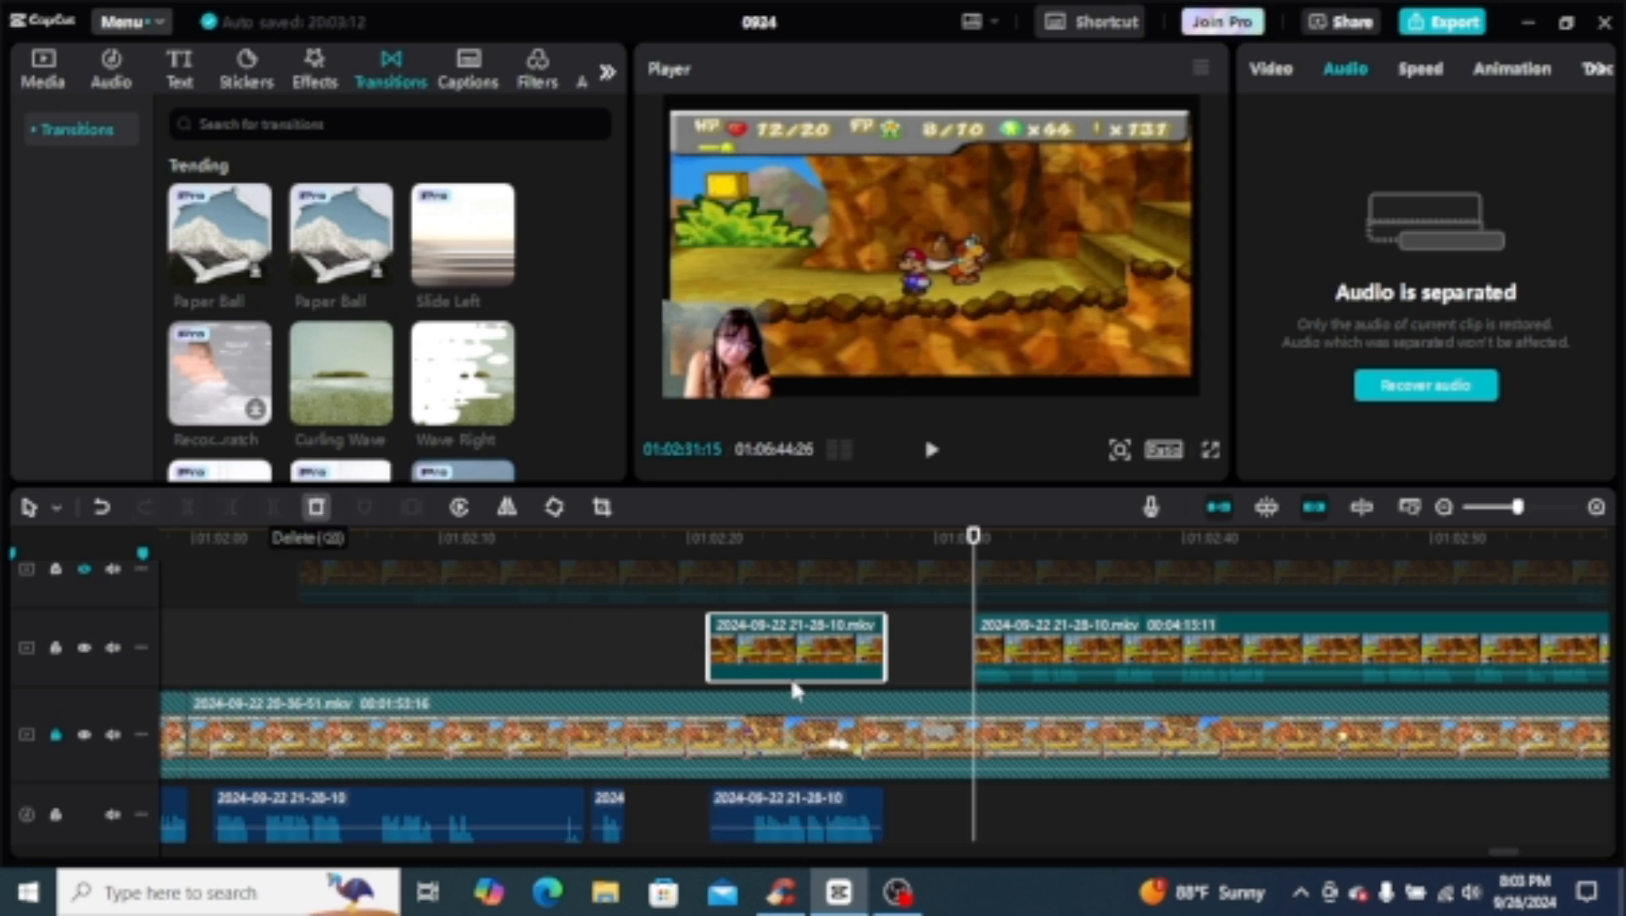
Step: Delete the short overlay video piece, keeping its extracted audio, and place the playhead at 01:02:22:13
key("Delete")
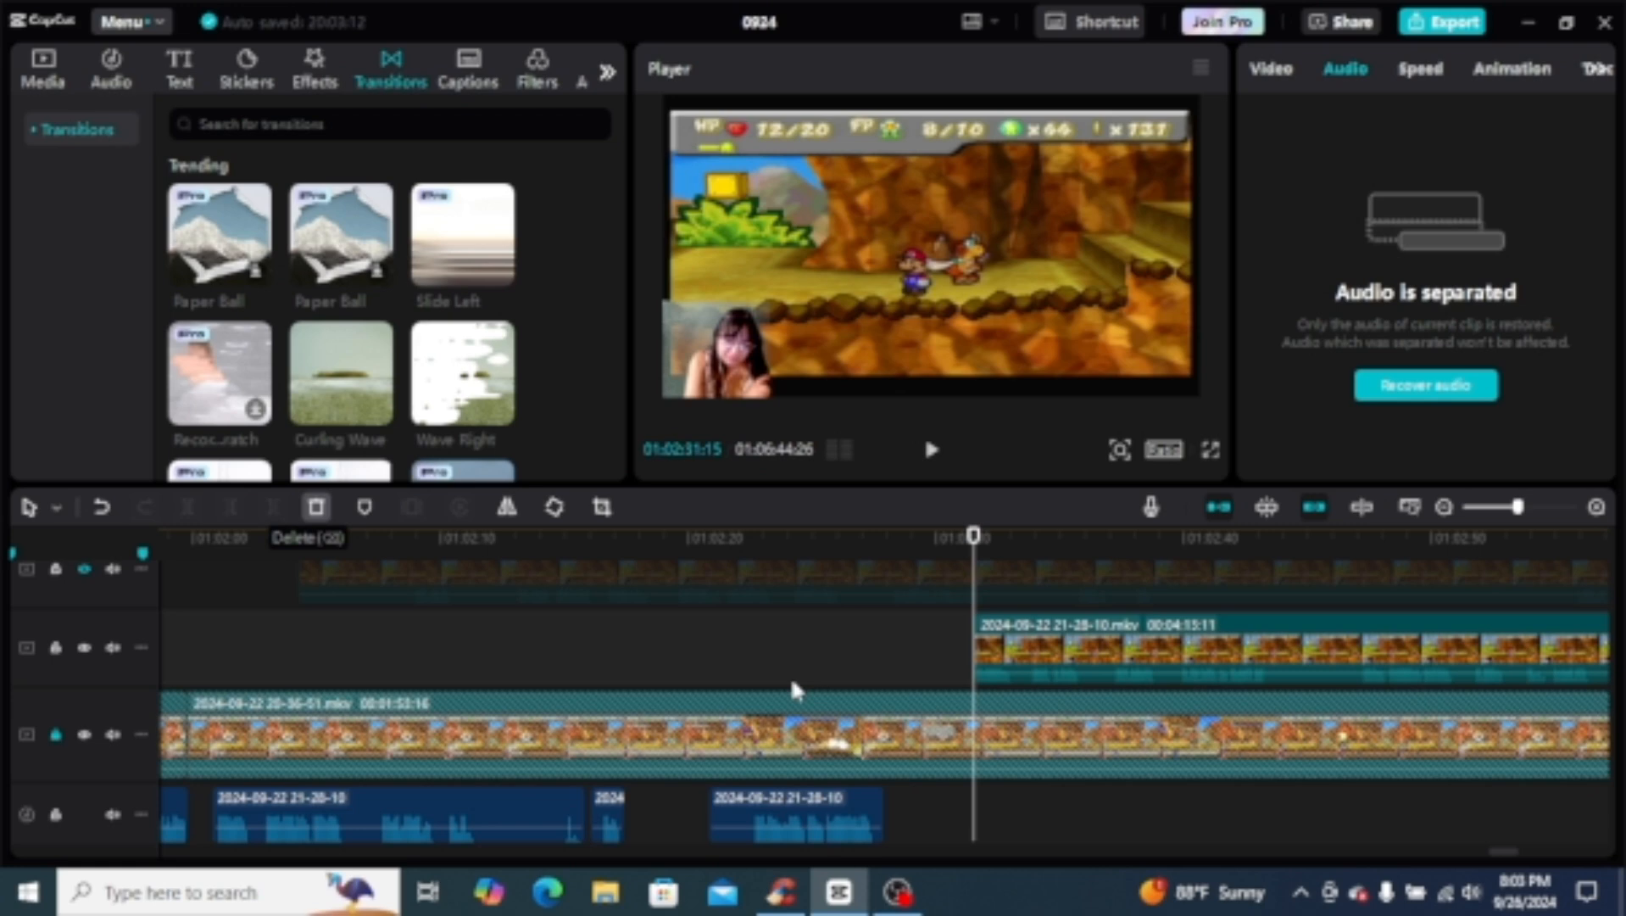
left_click(774, 782)
left_click(750, 657)
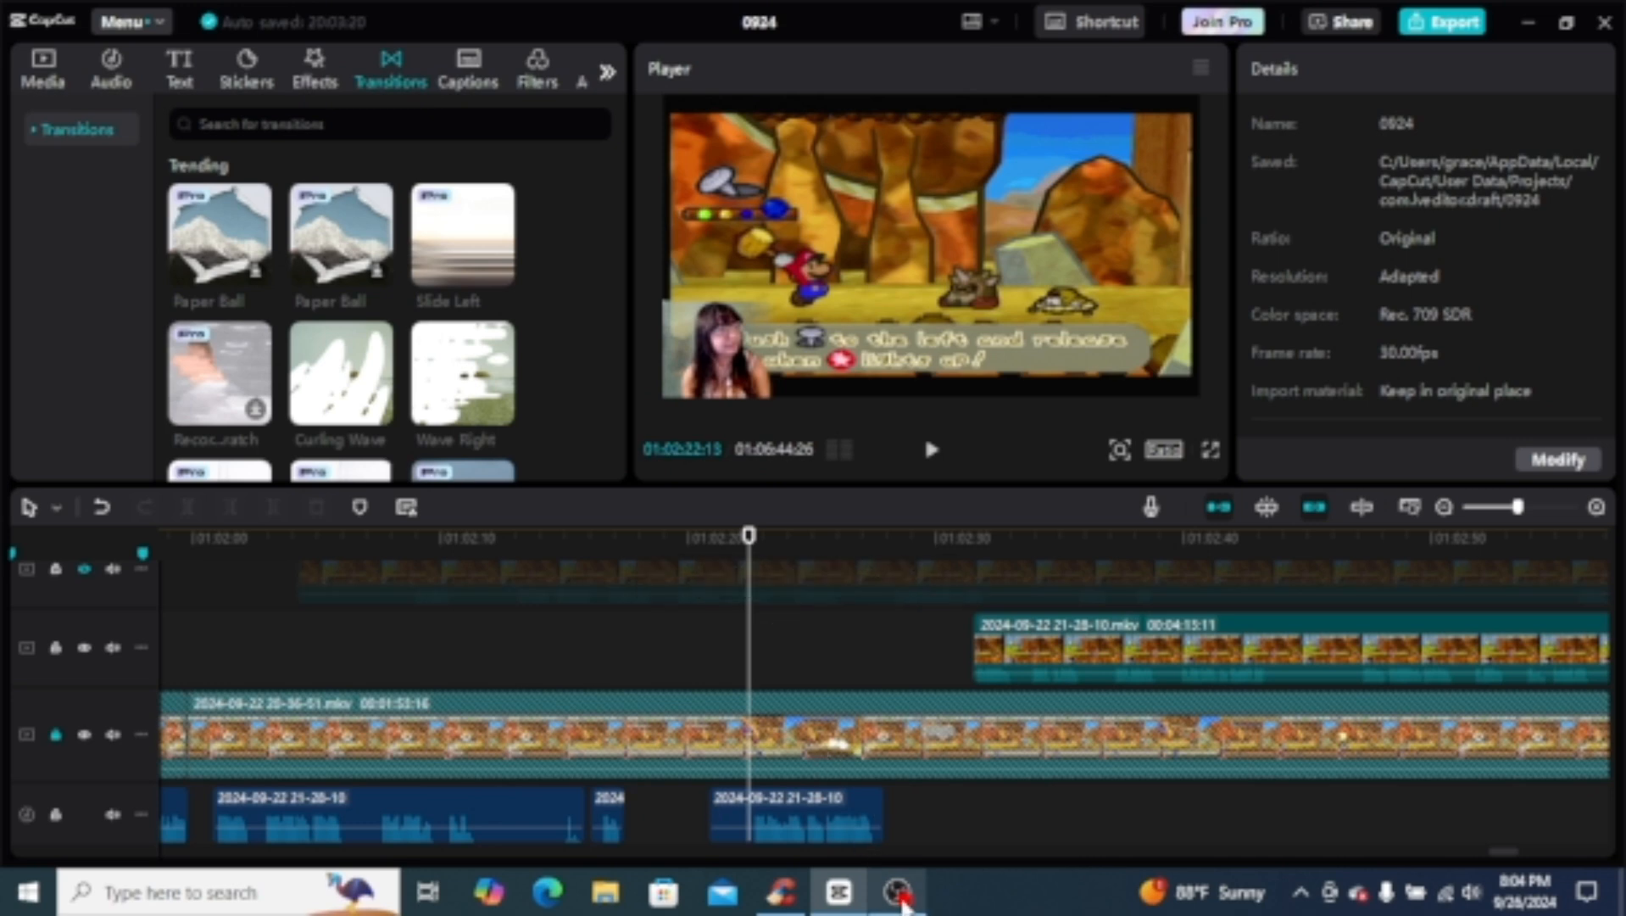
Step: Switch to OBS and stop the screen recording
left_click(897, 892)
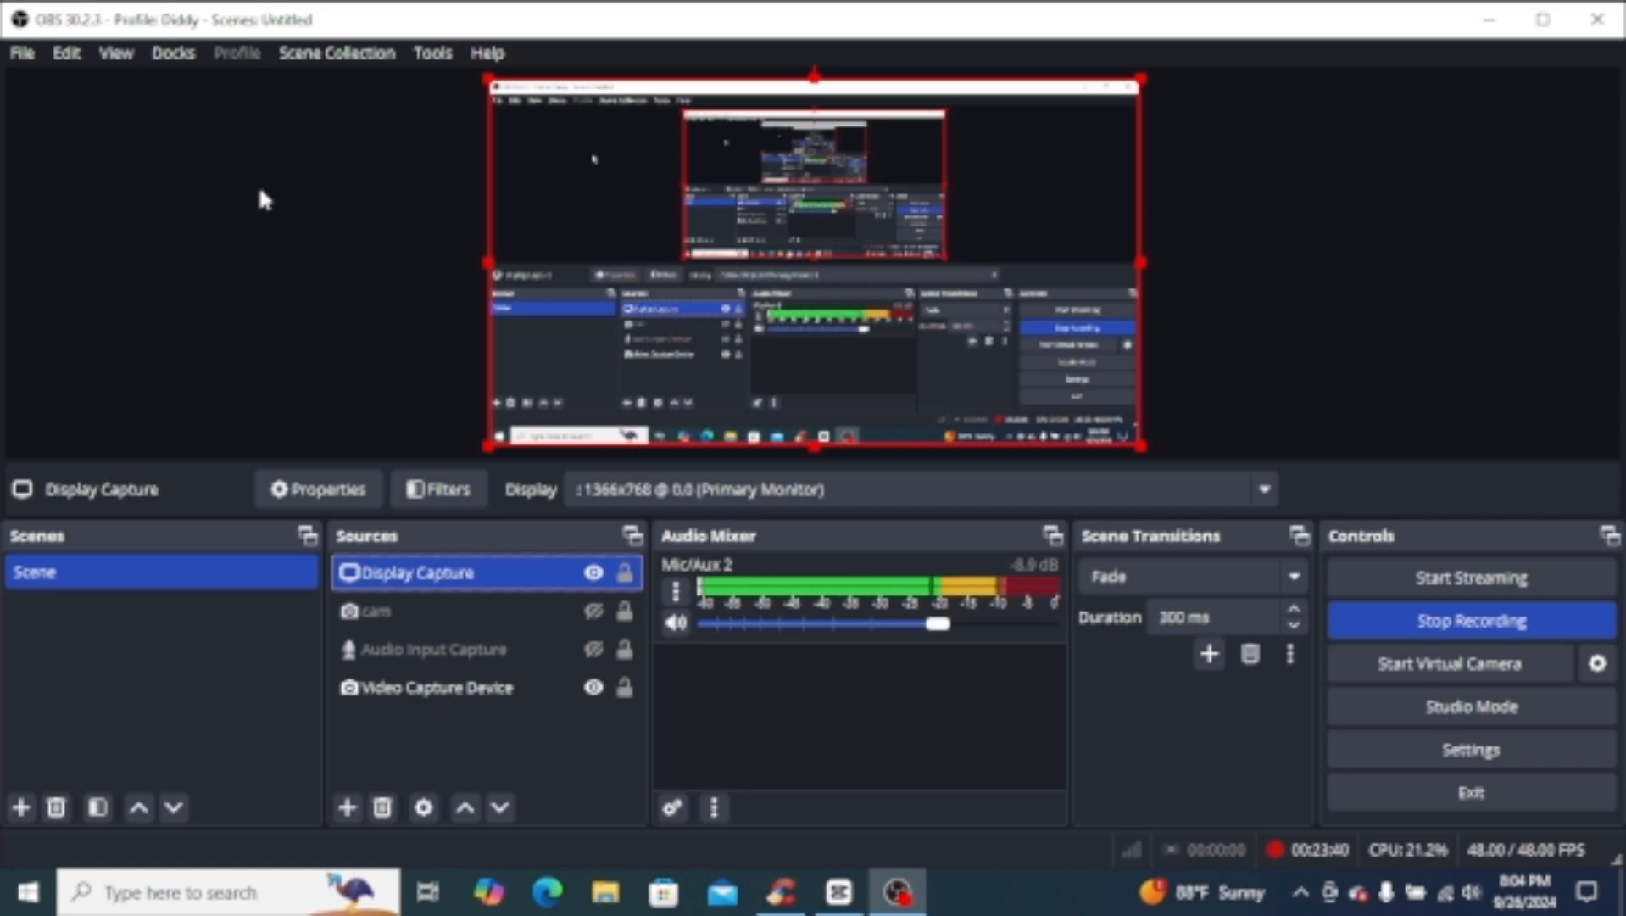
left_click(1413, 625)
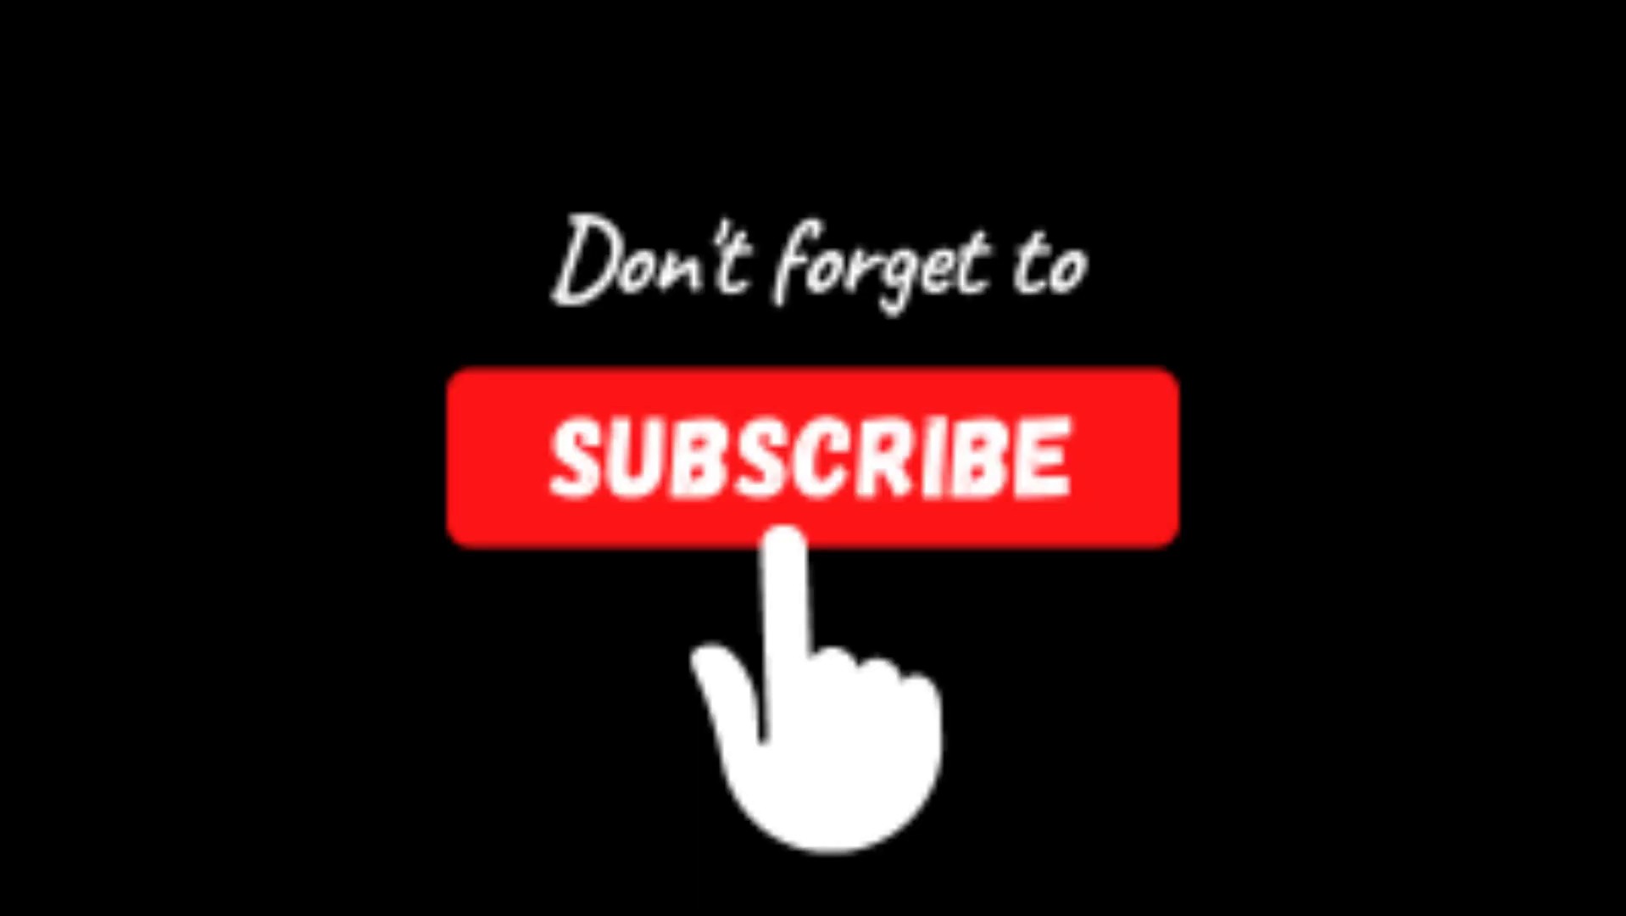